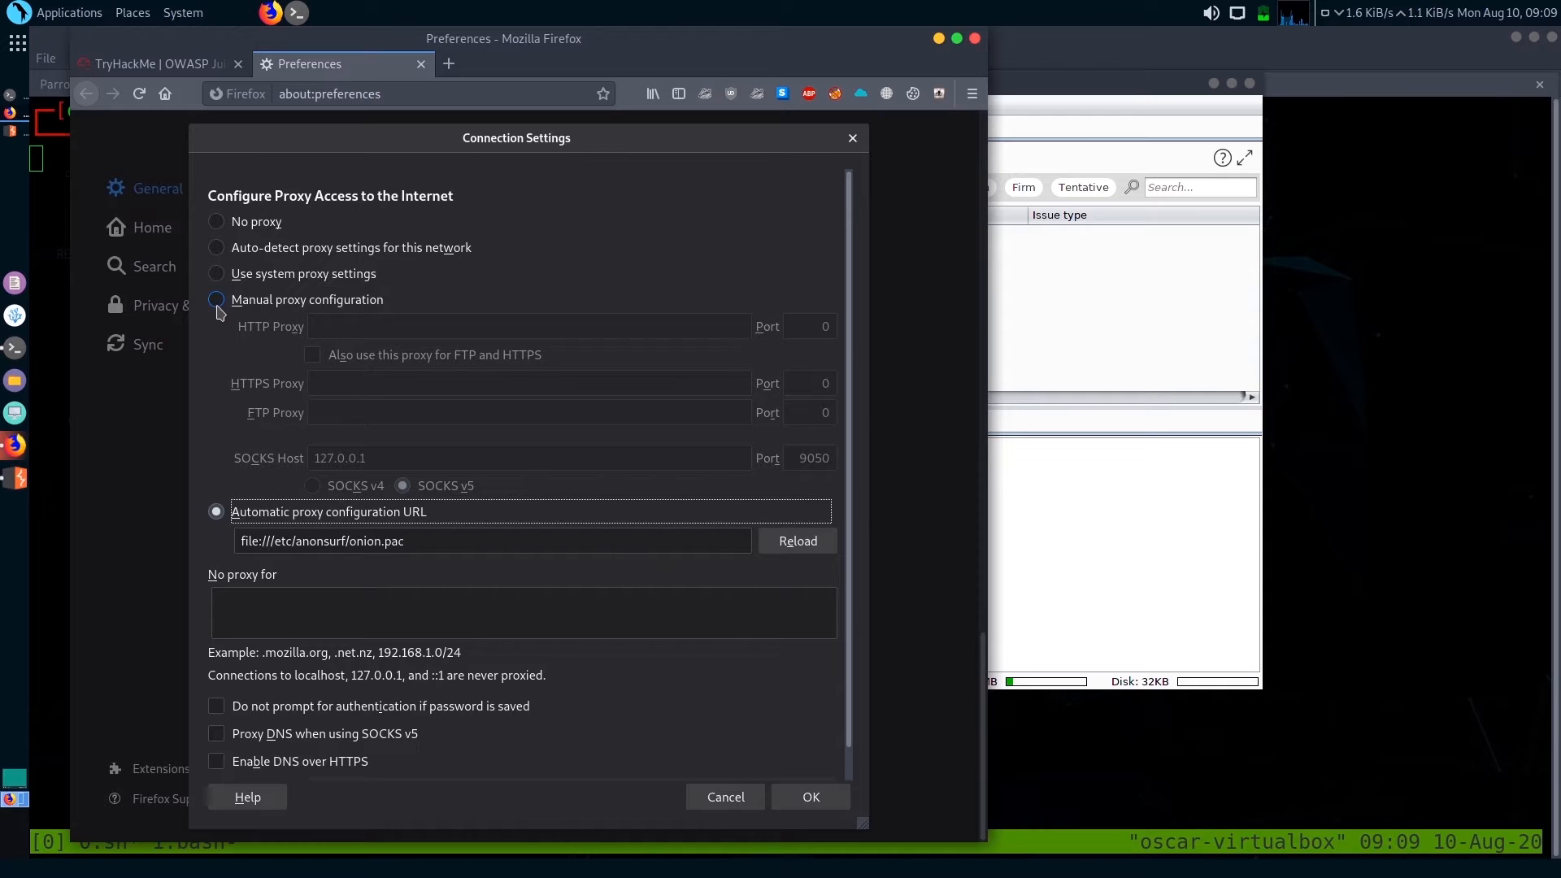
# Configure a manual HTTP proxy at 127.0.0.1 on port 8080, apply it to FTP and HTTPS too, and save the connection settings
pyautogui.click(217, 306)
pyautogui.click(364, 327)
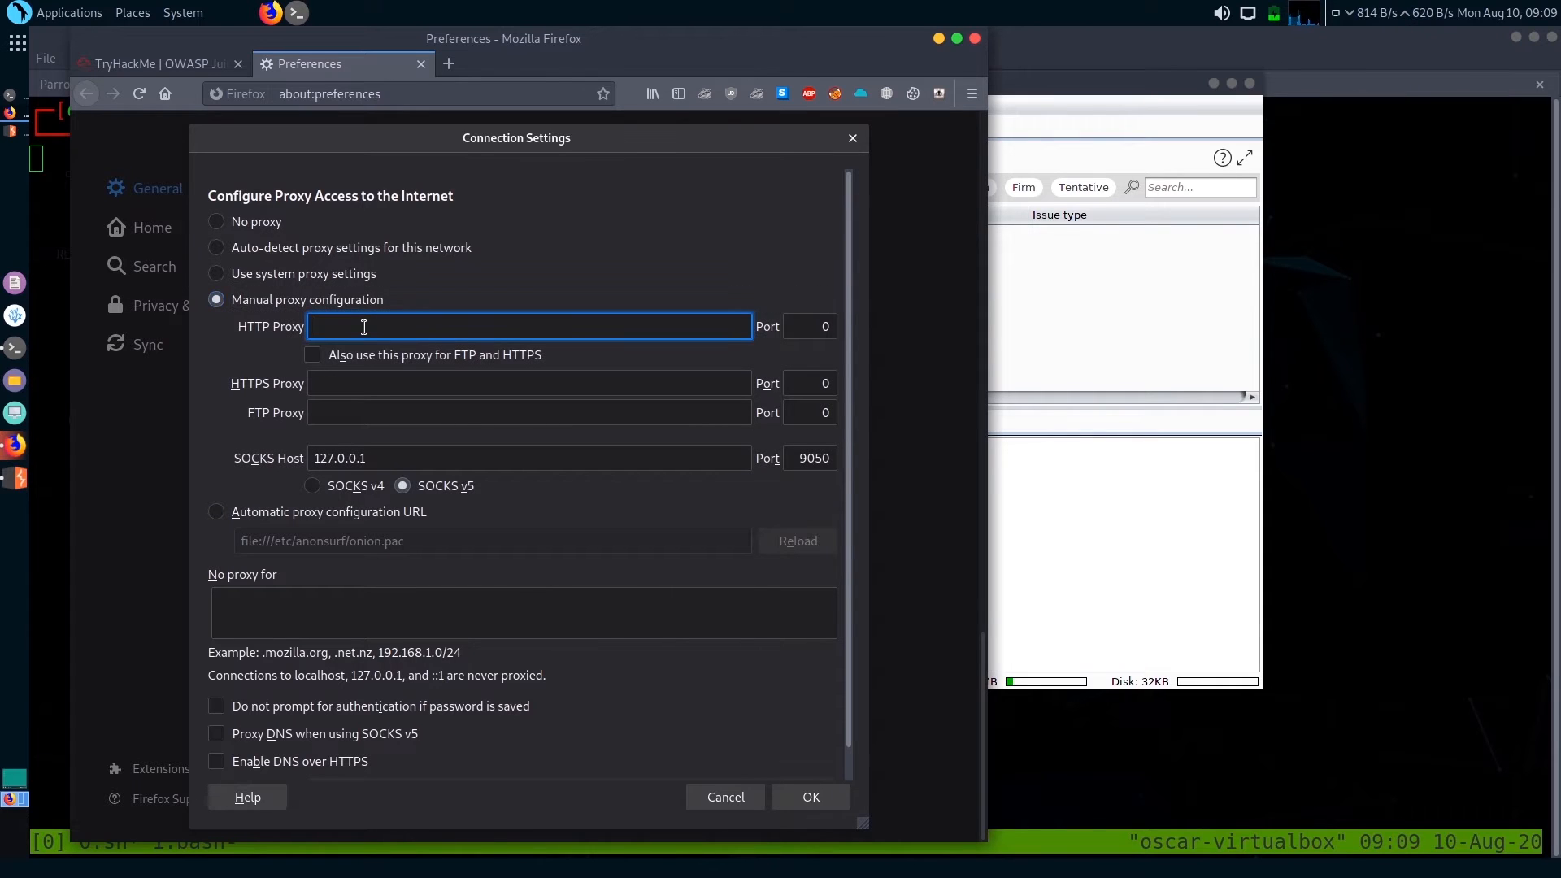
pyautogui.write('12')
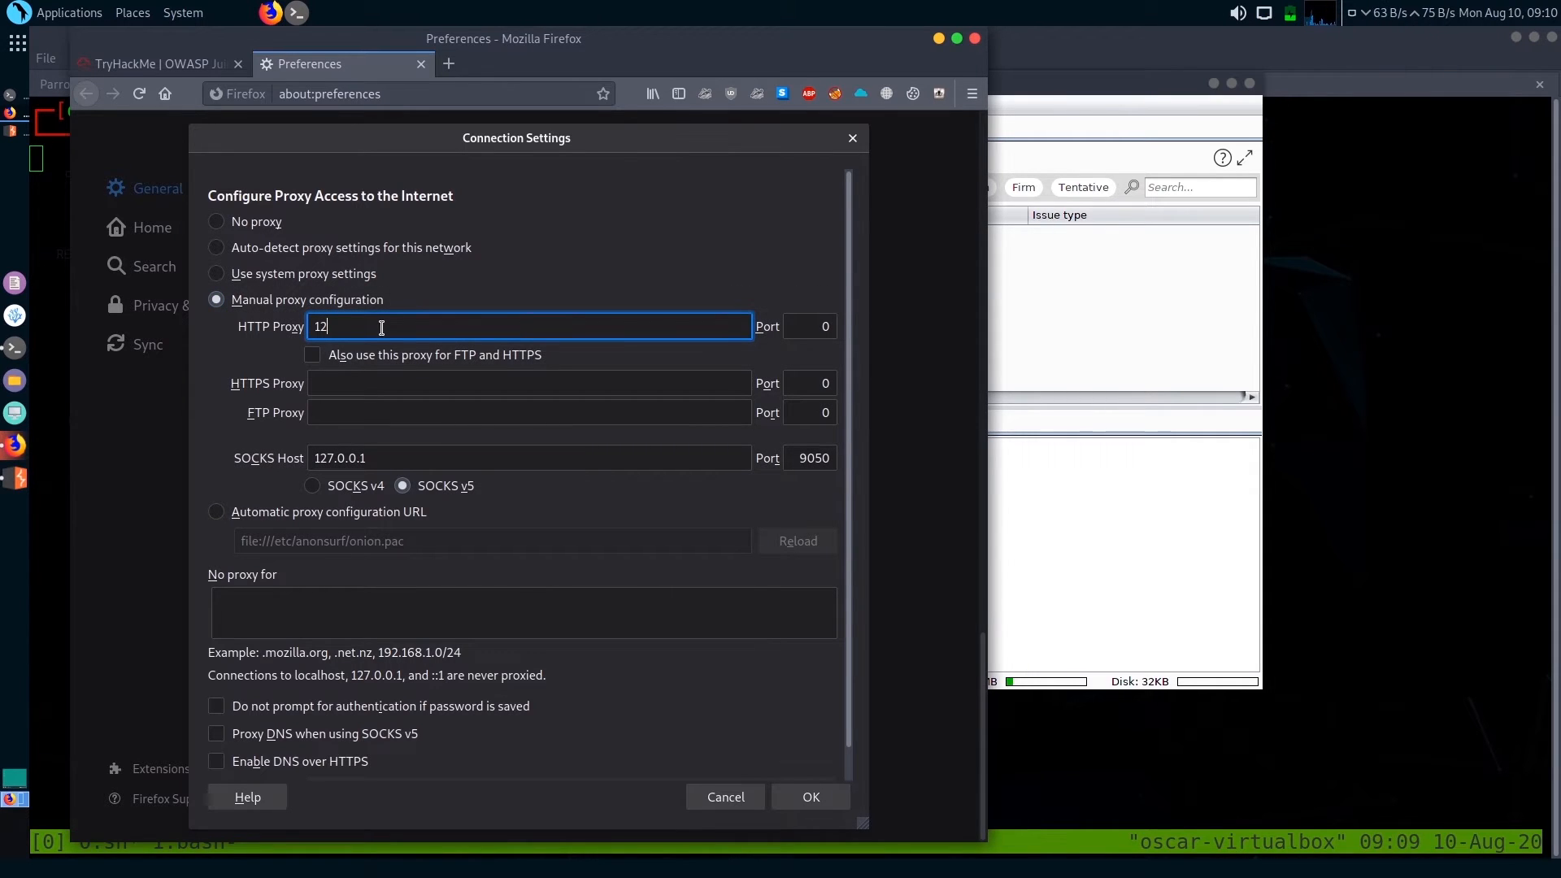
pyautogui.write('7.0.0.')
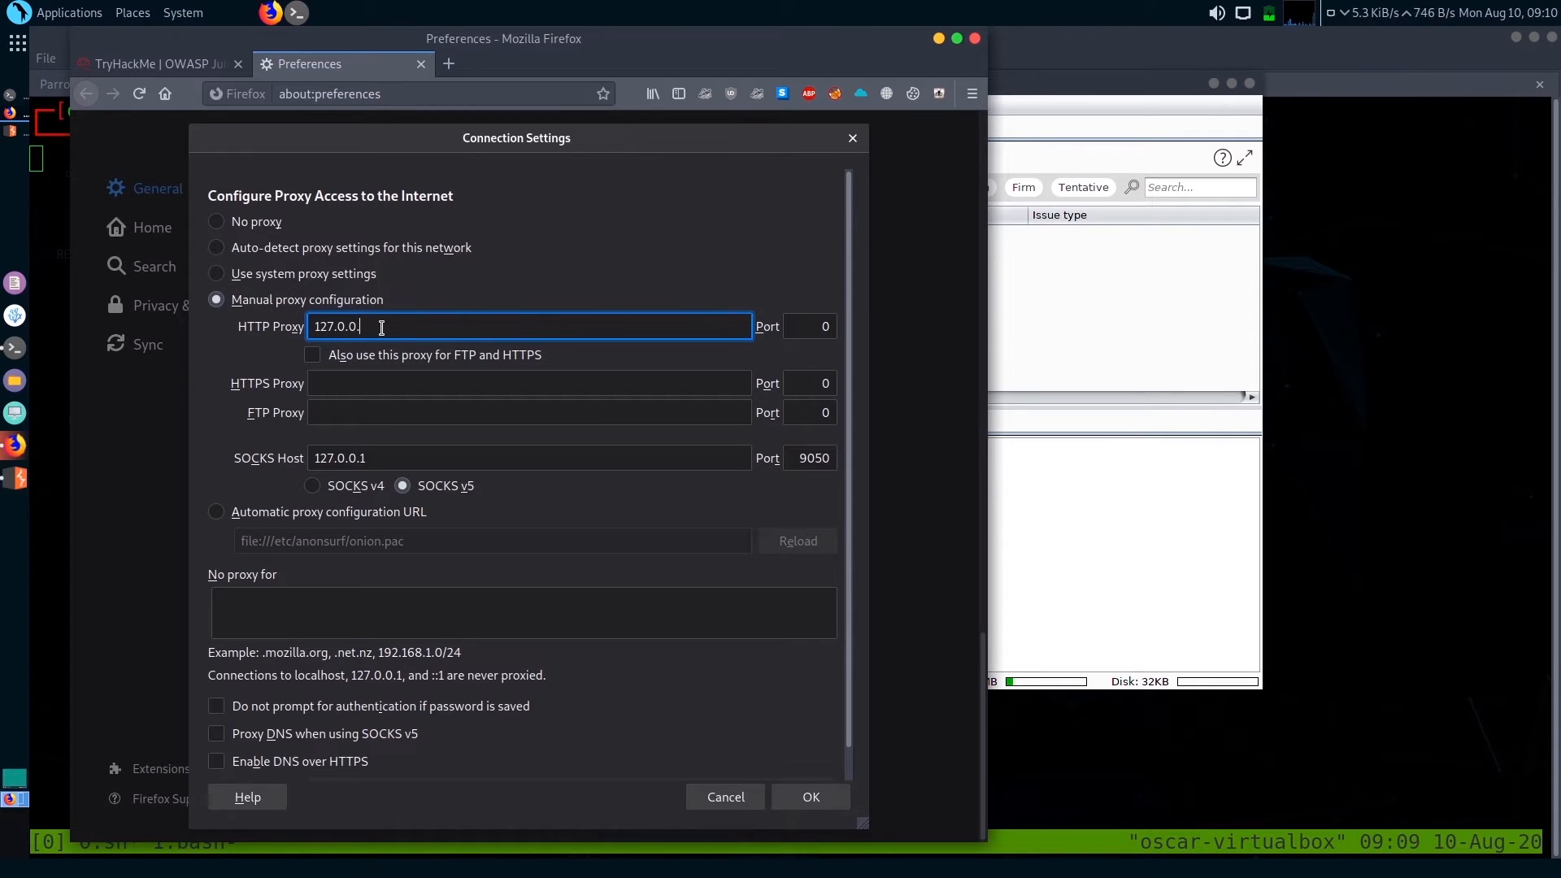
pyautogui.write('1')
pyautogui.click(821, 330)
pyautogui.press('BackSpace')
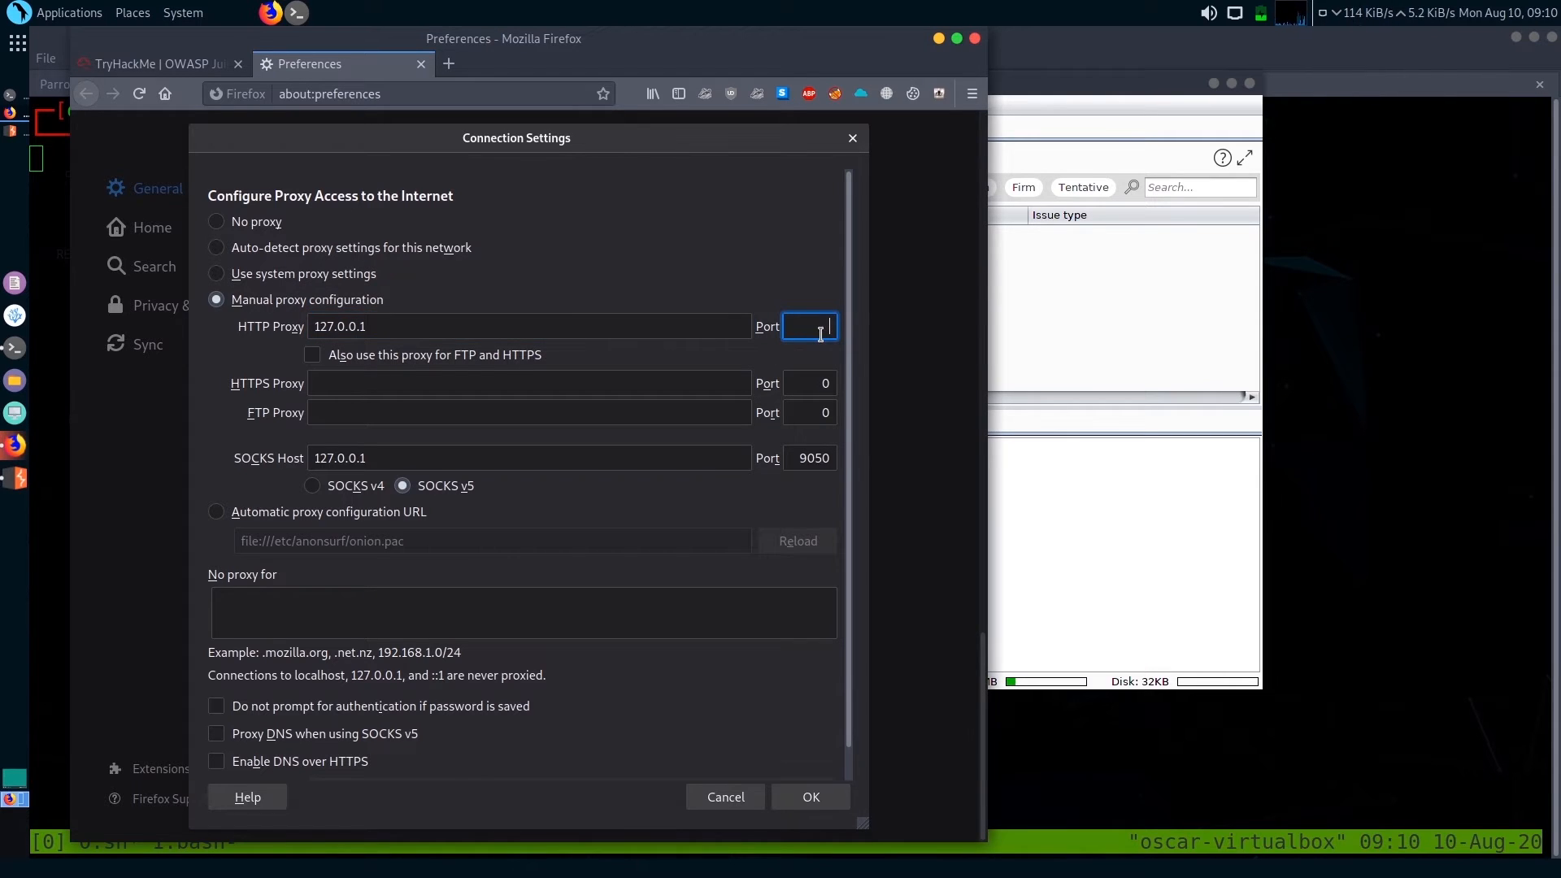
pyautogui.write('8080')
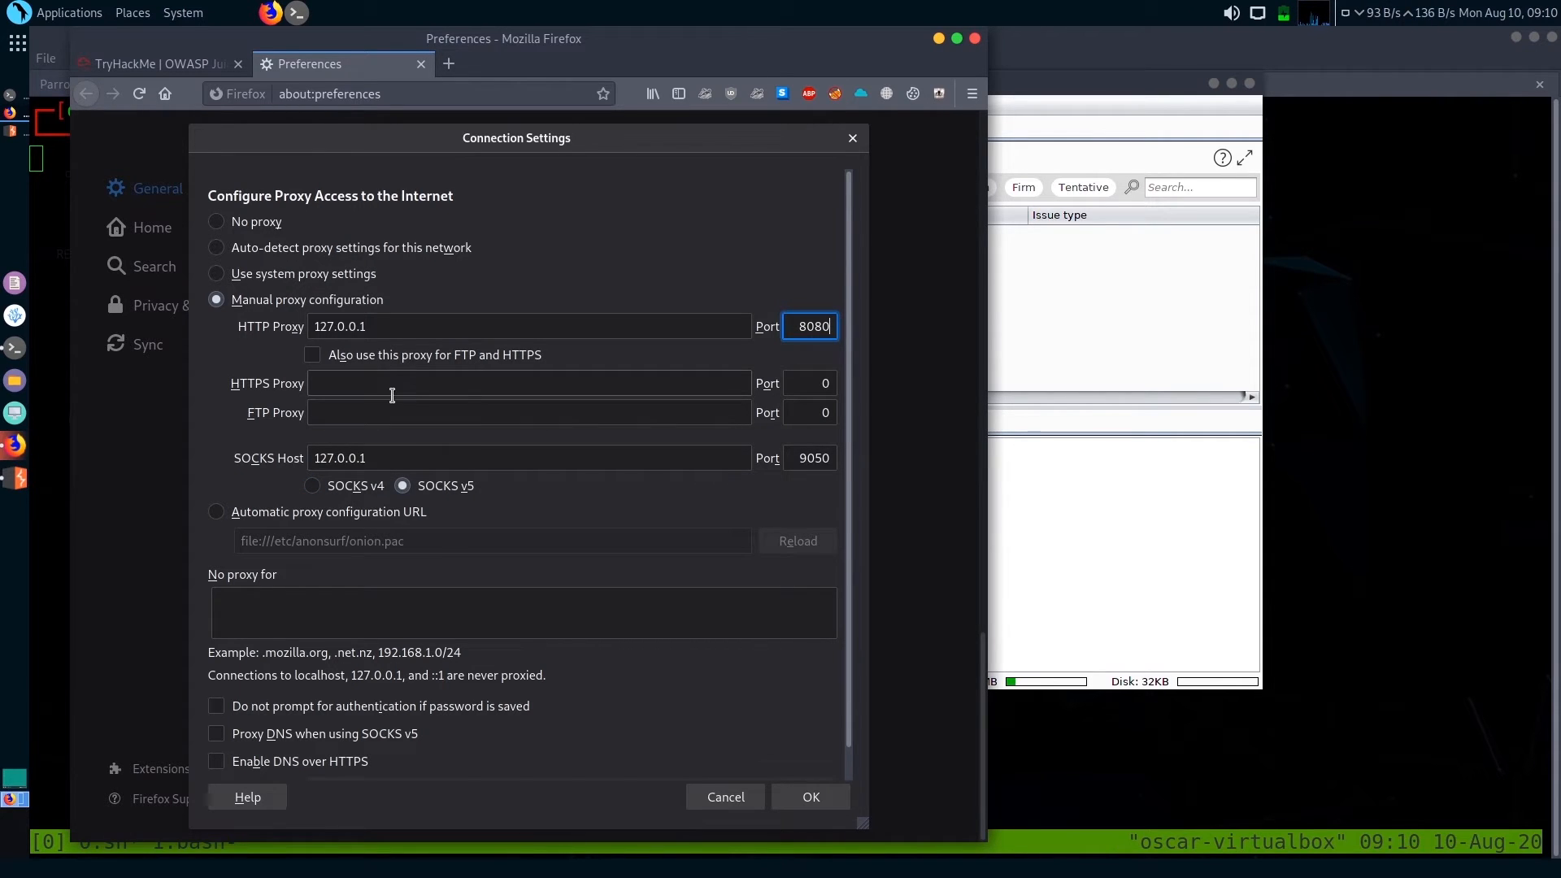
pyautogui.click(313, 356)
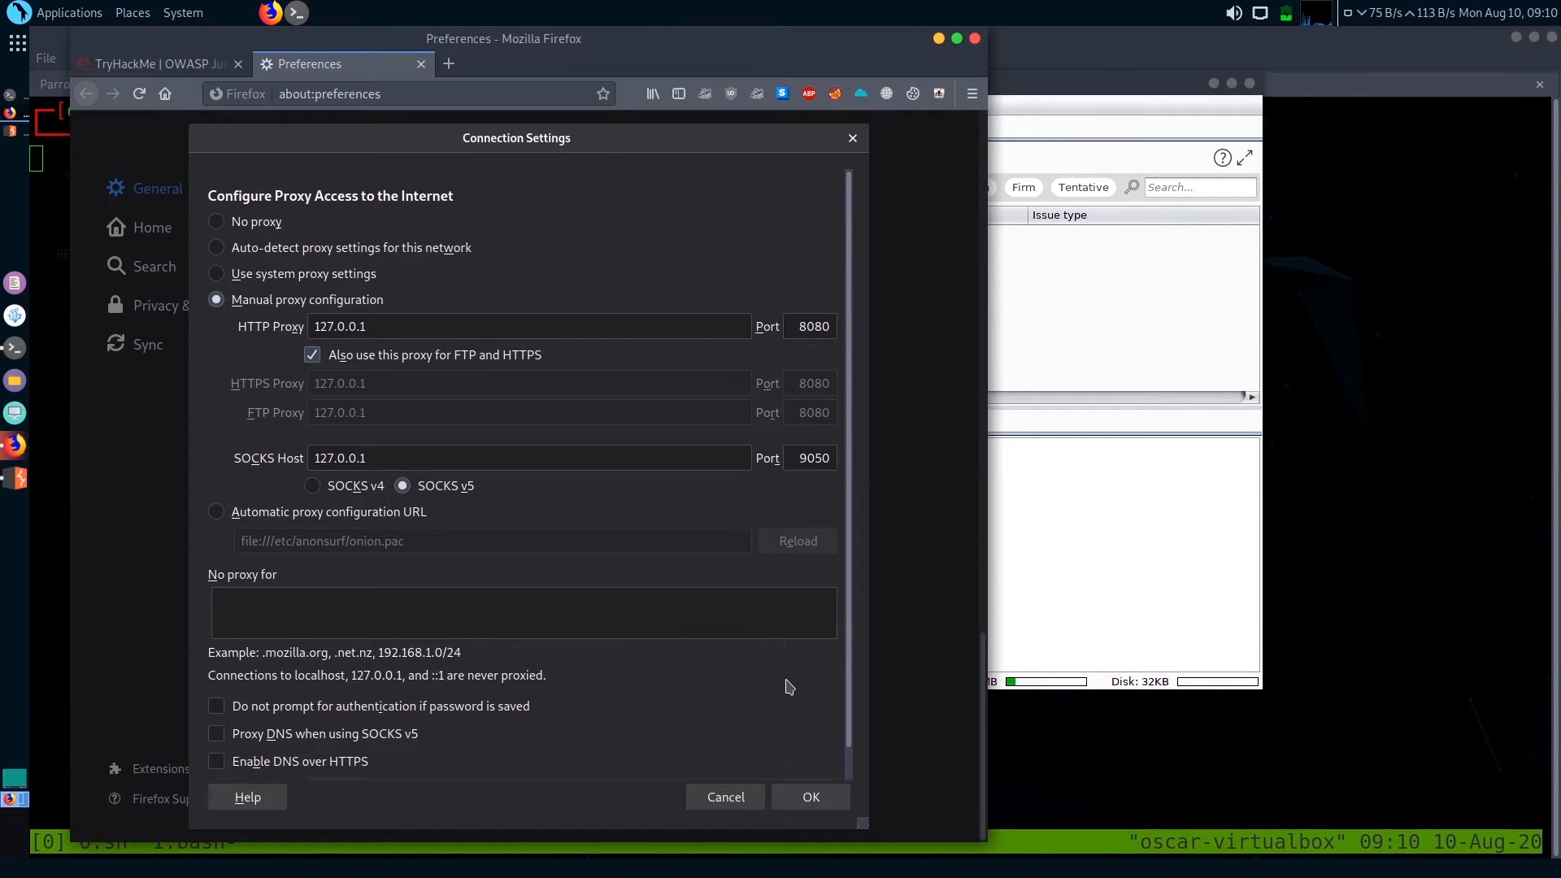
pyautogui.click(812, 799)
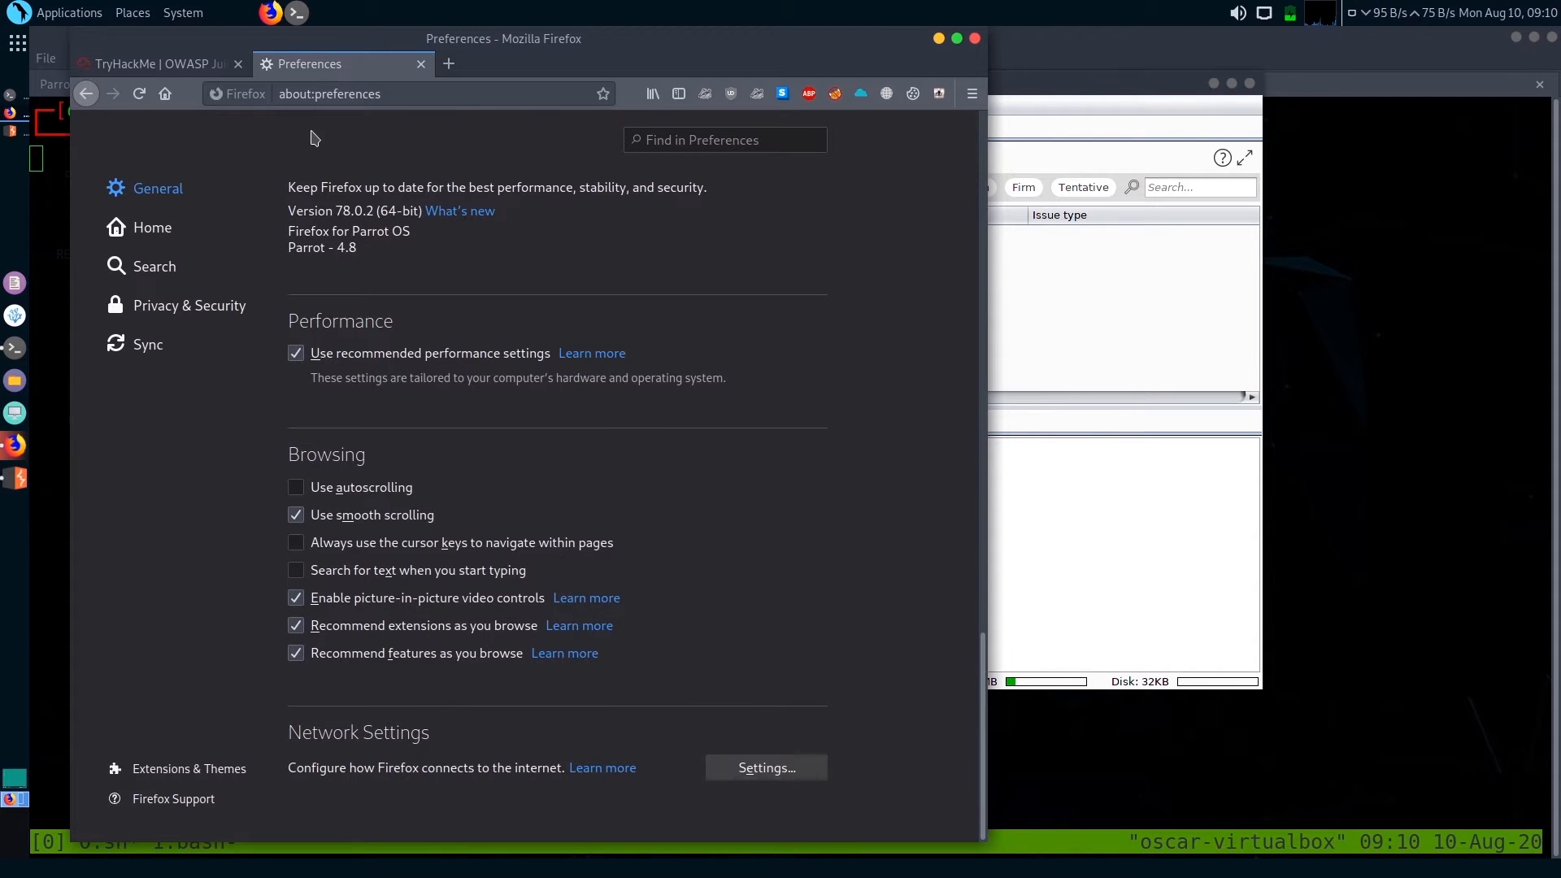
# Close the Preferences page and load tryhackme.com in a new browser tab
pyautogui.click(199, 72)
pyautogui.click(349, 74)
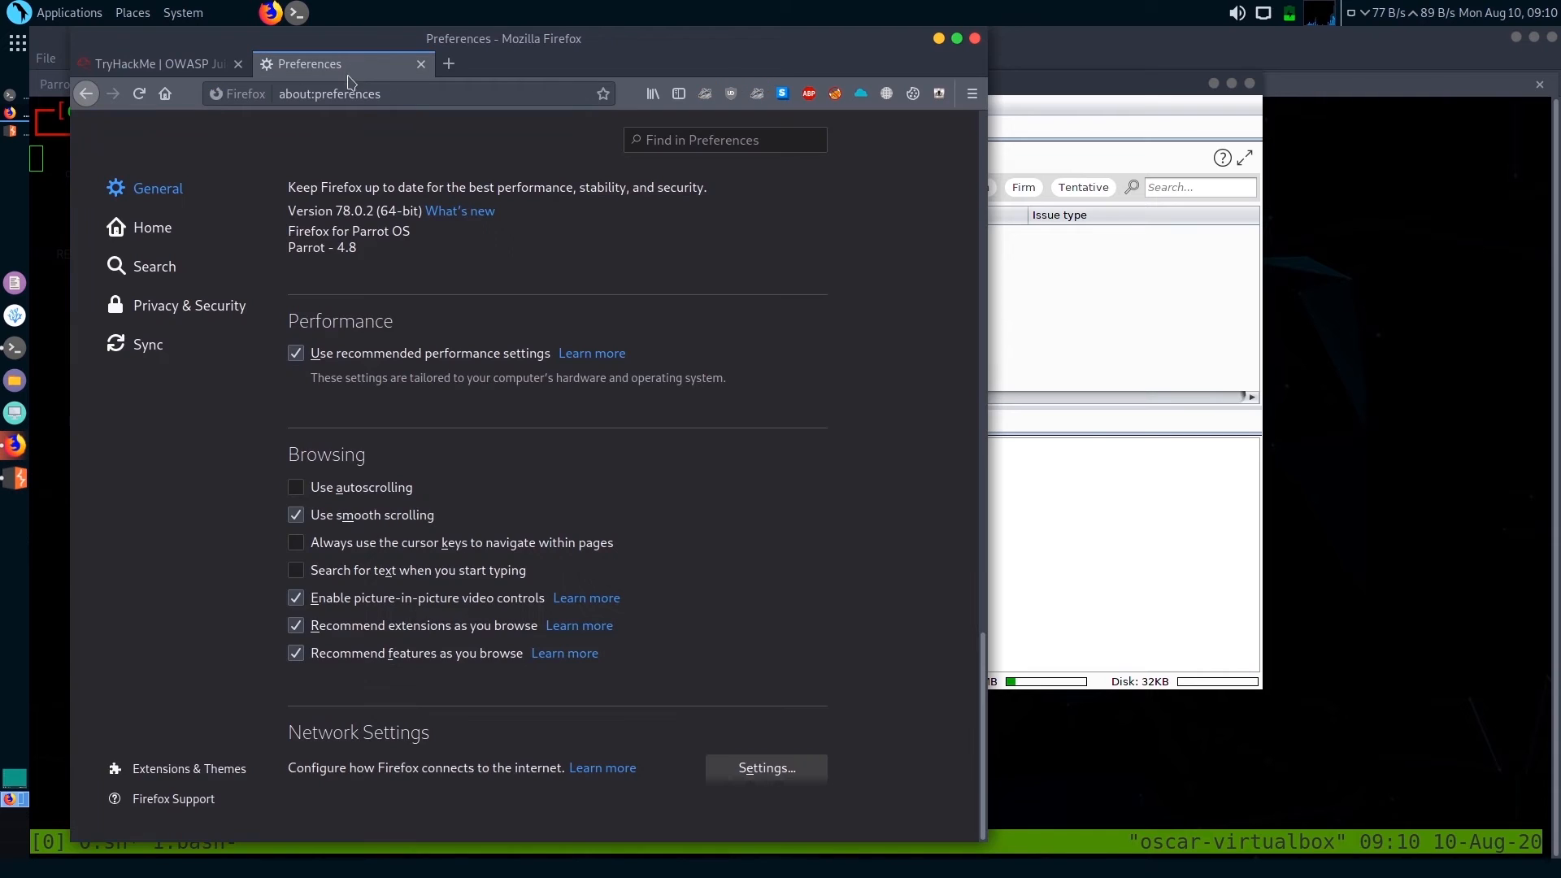
pyautogui.click(358, 96)
pyautogui.click(421, 63)
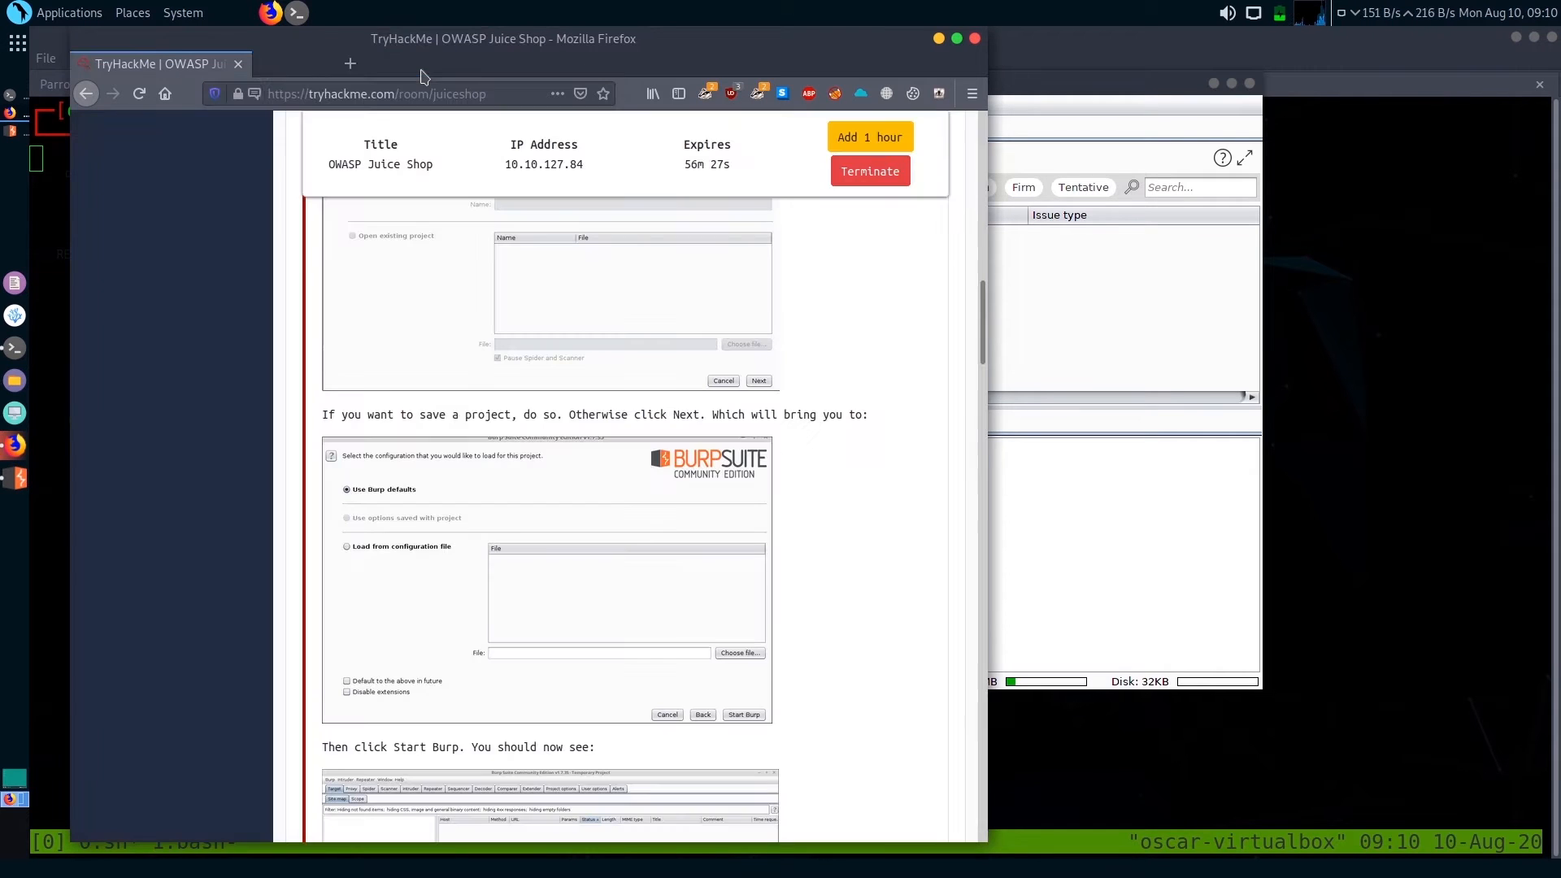
pyautogui.click(263, 70)
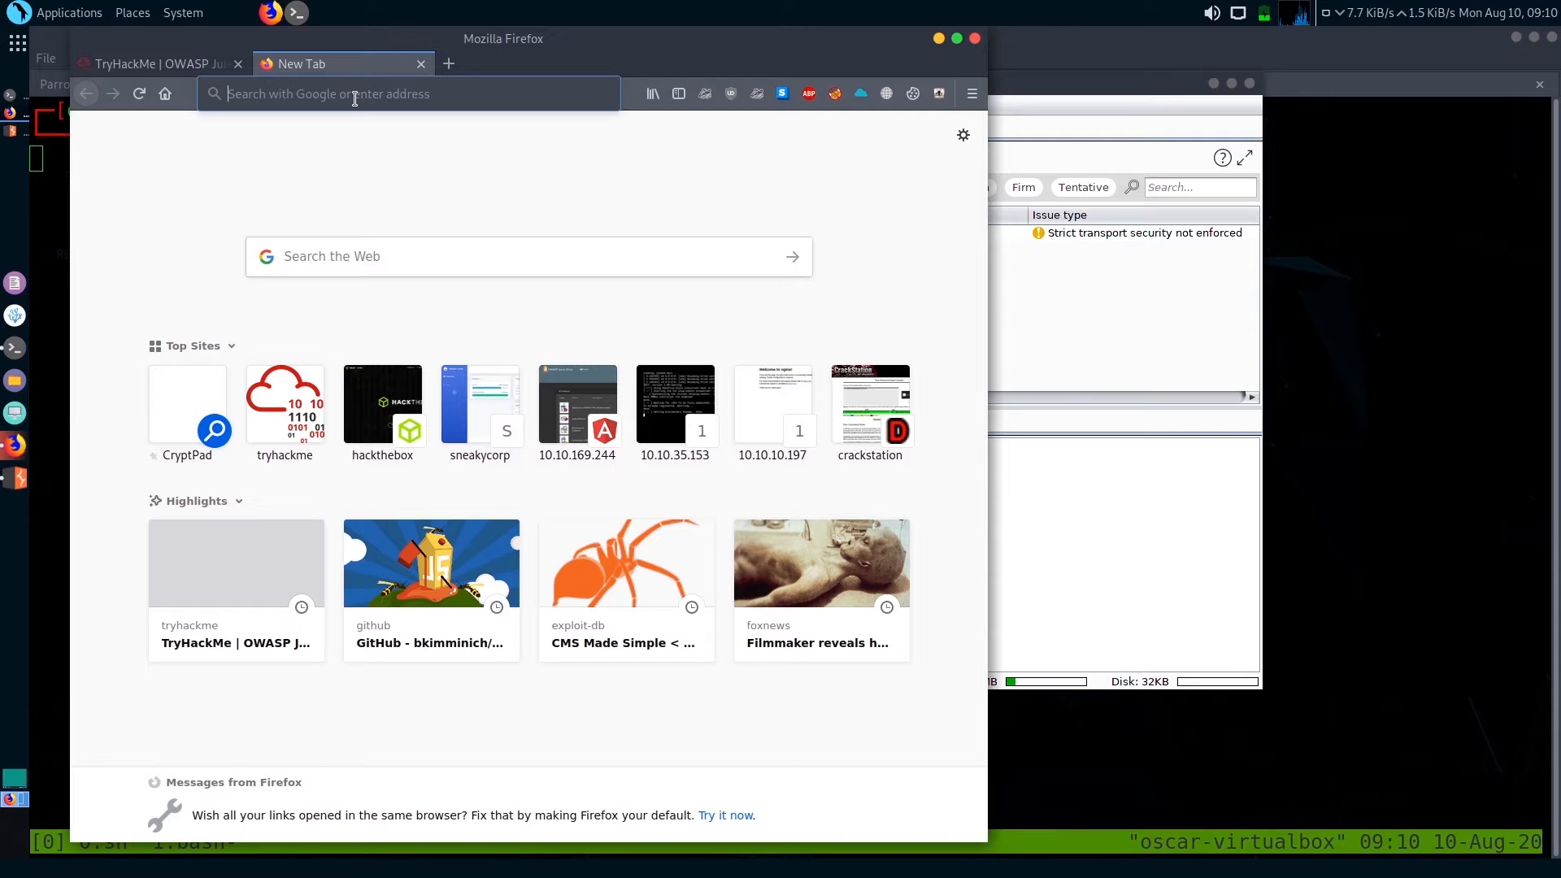
pyautogui.write('tryhackme.com')
pyautogui.press('Return')
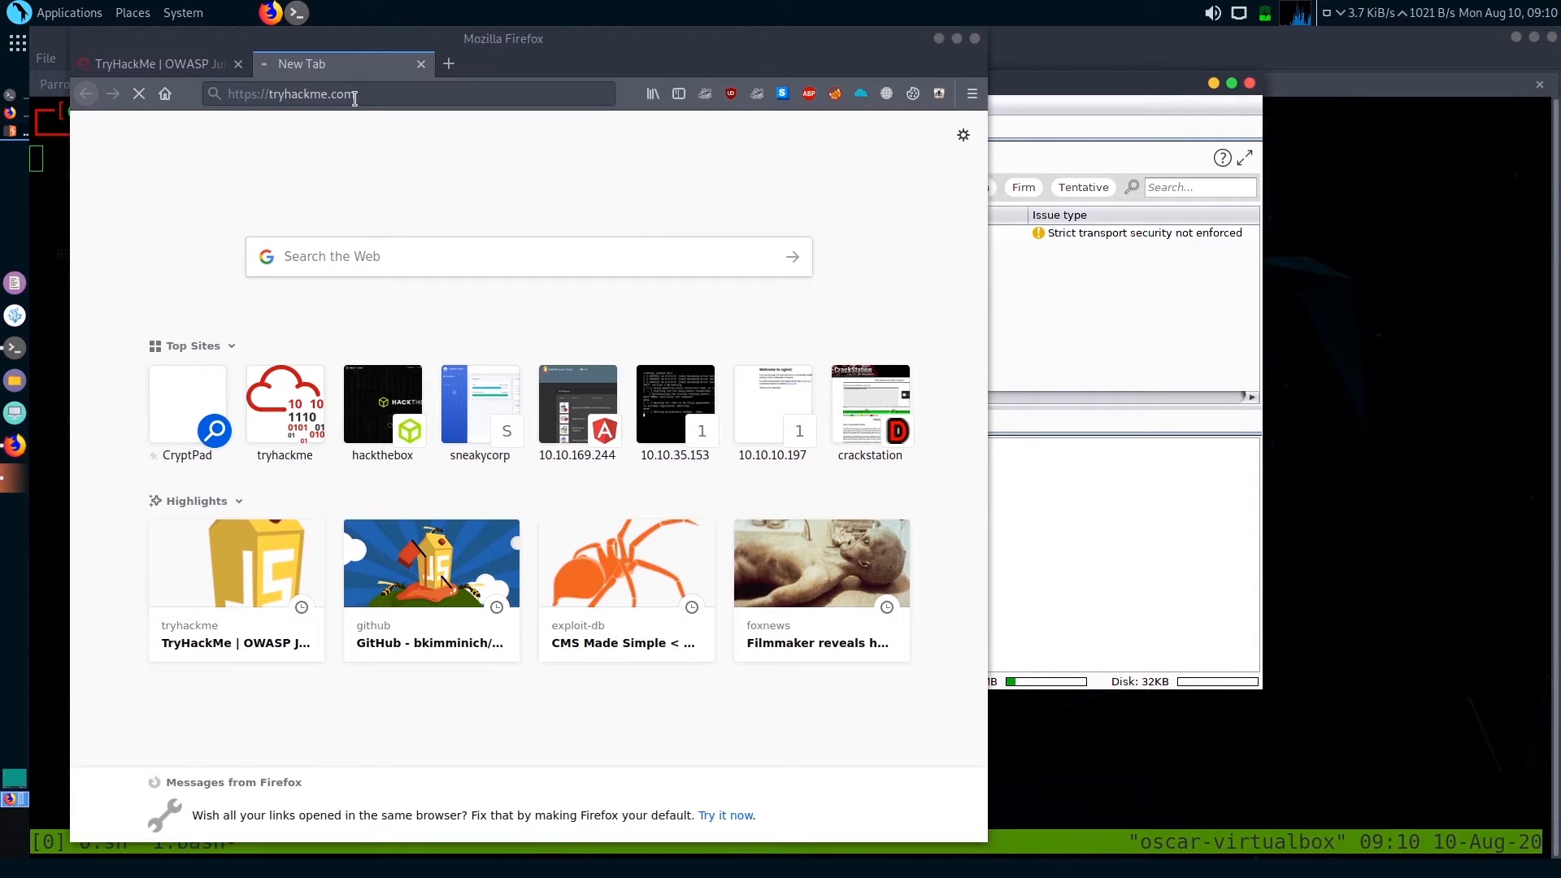
# Switch to Burp Suite, check the Host line of the intercepted tryhackme.com request in Proxy, and toggle interception to release it
pyautogui.click(13, 481)
pyautogui.click(13, 481)
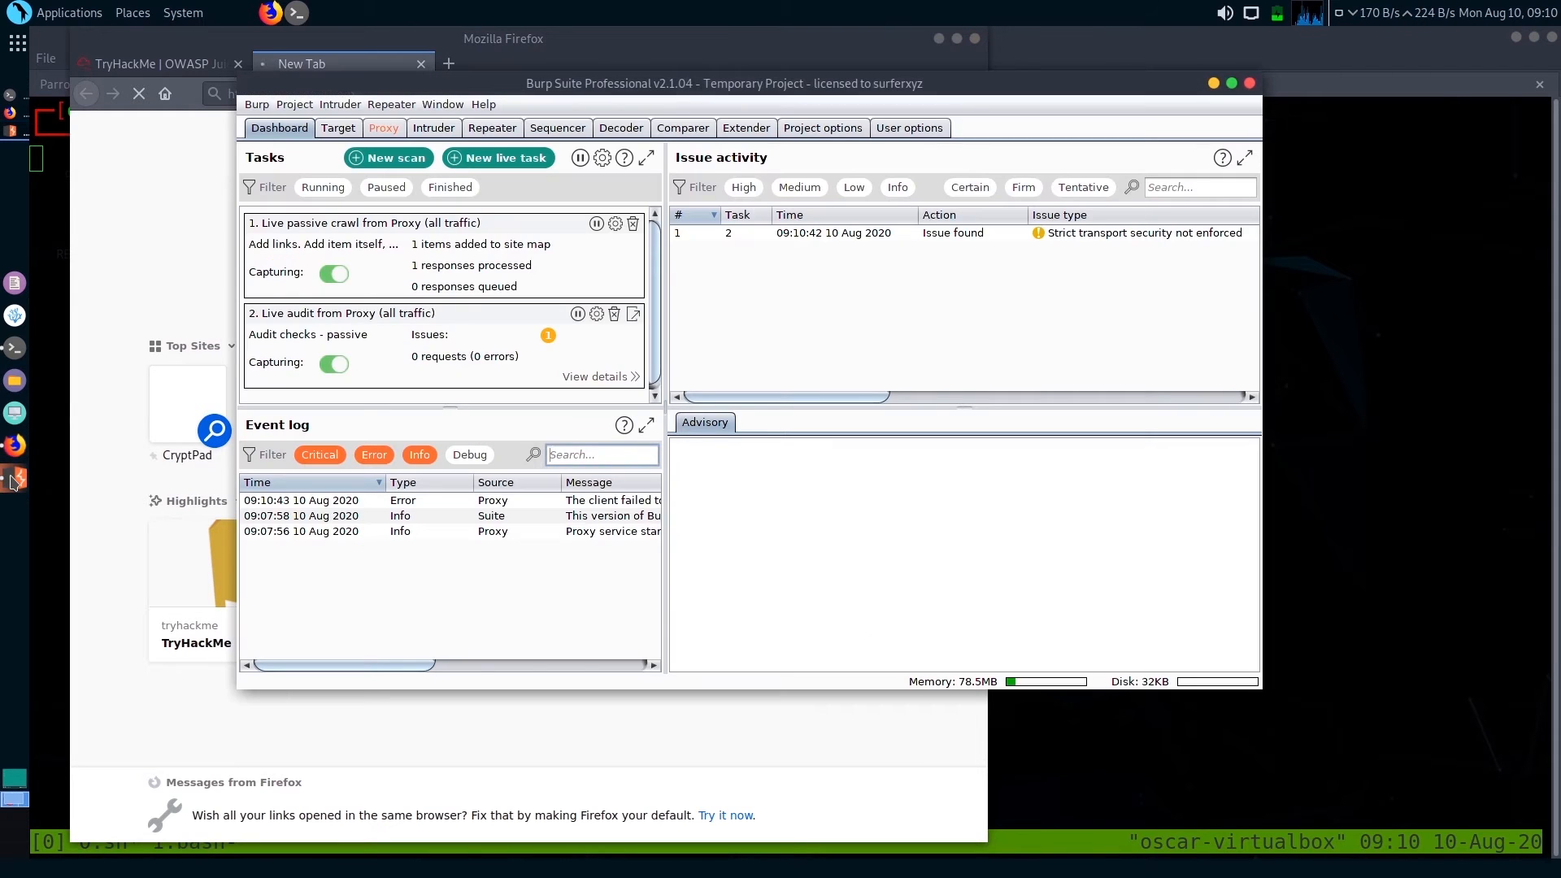
pyautogui.click(401, 133)
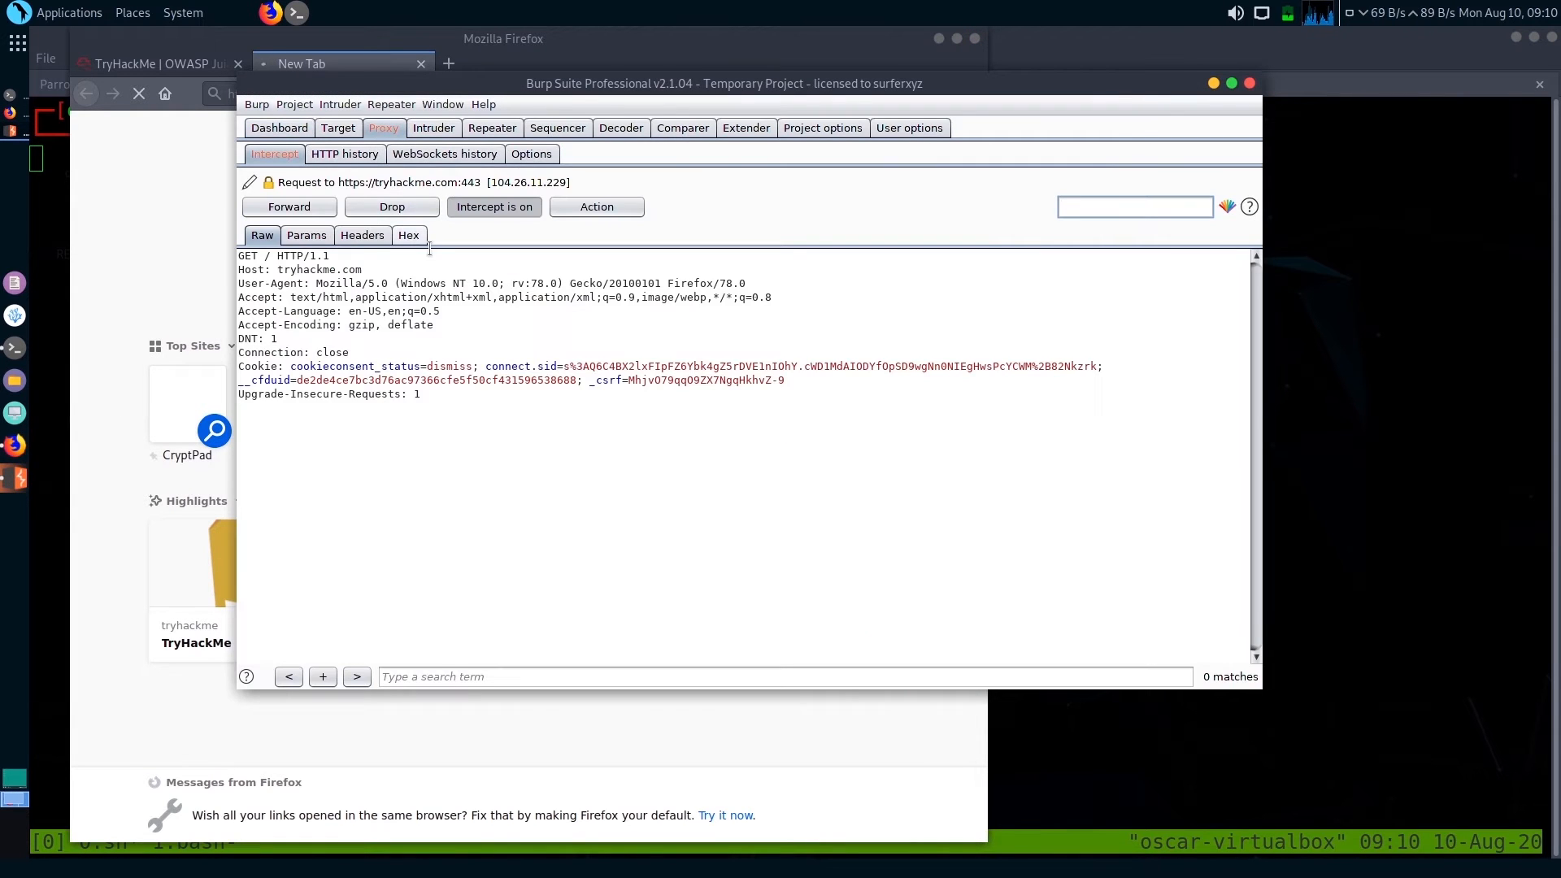
pyautogui.moveTo(361, 269); pyautogui.dragTo(254, 273)
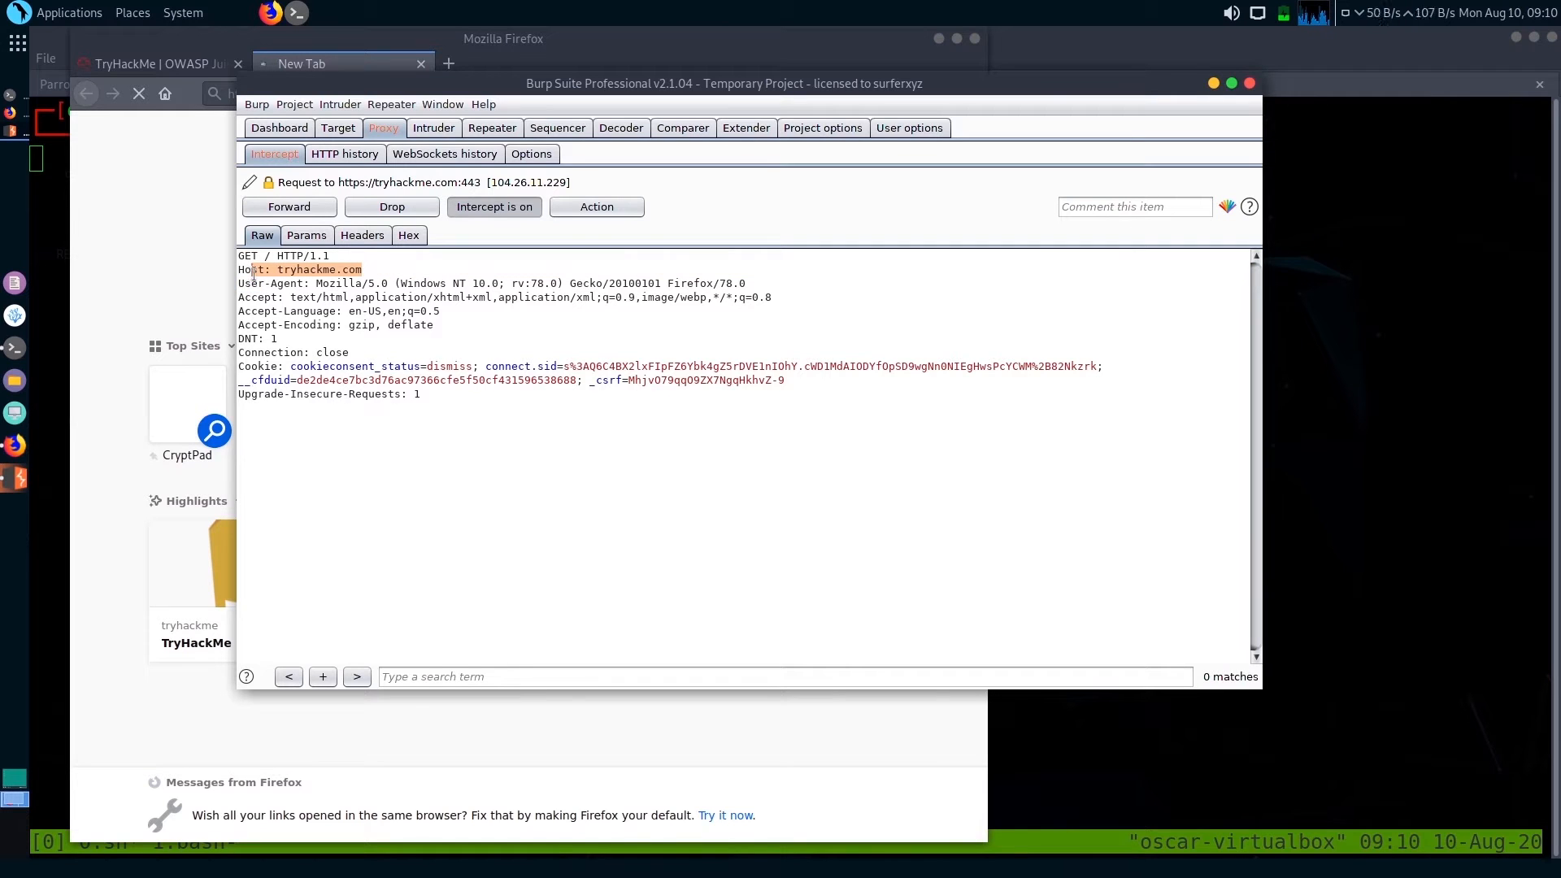
pyautogui.click(527, 207)
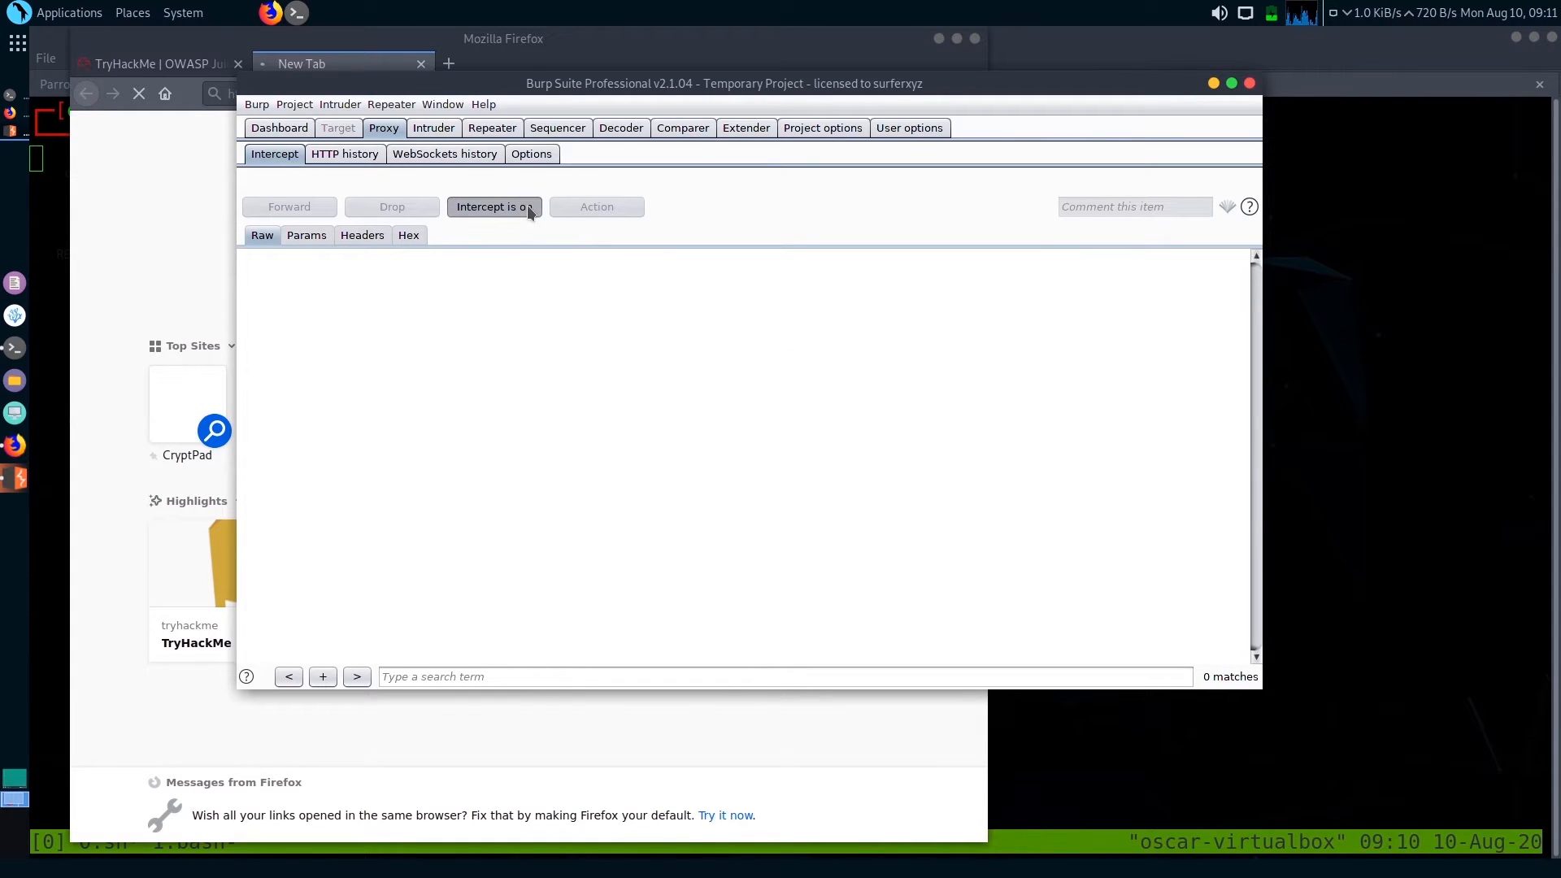
# Return to Firefox, close the loading tryhackme.com tab, and review the proxy configuration instructions in the OWASP Juice Shop room
pyautogui.click(172, 207)
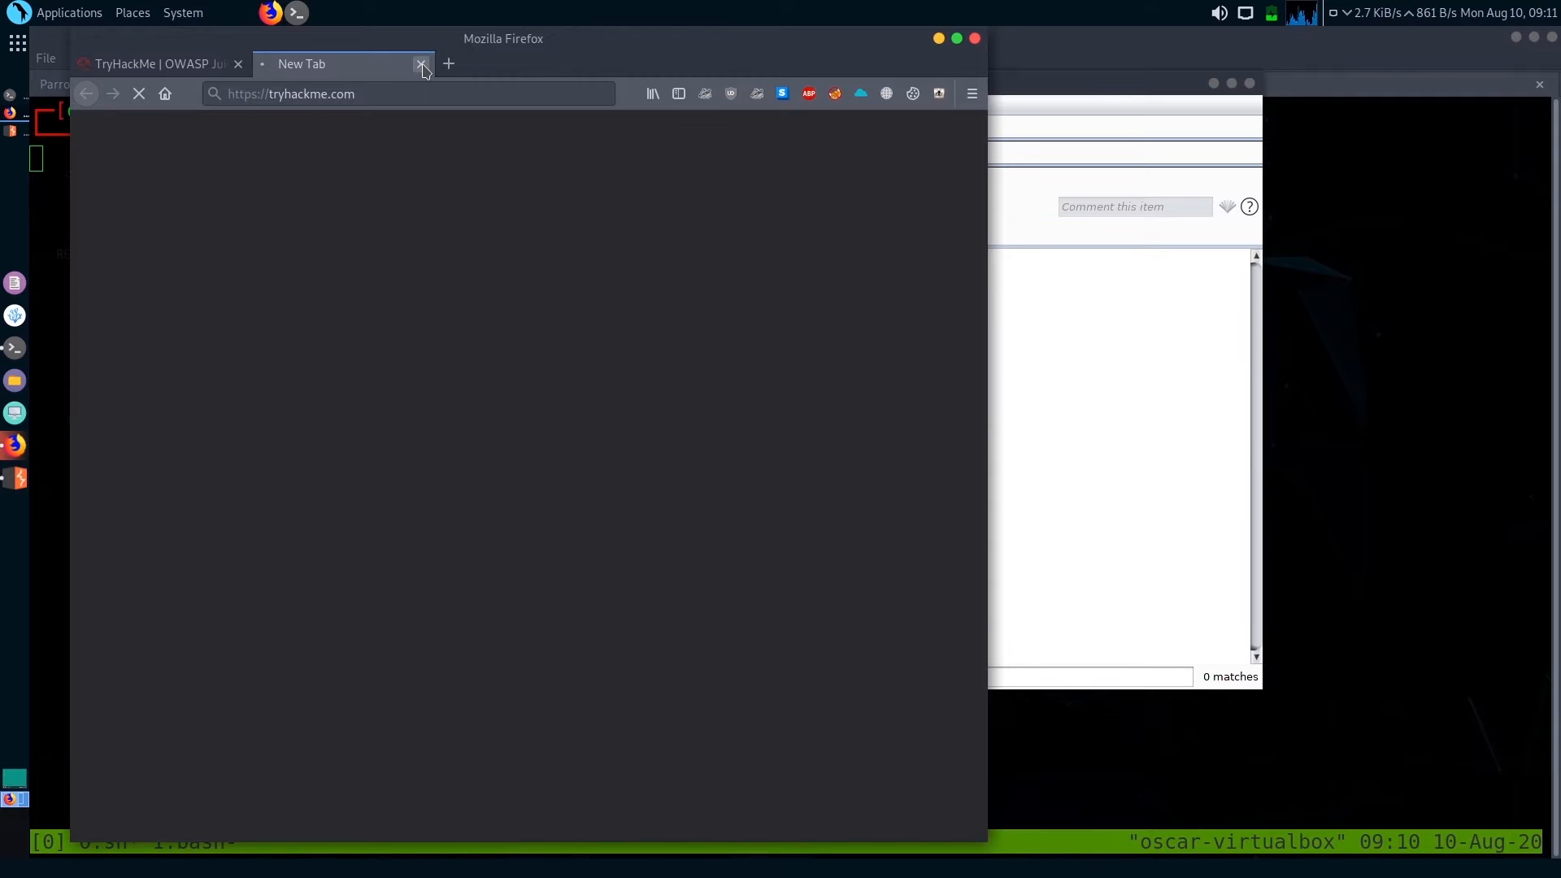
pyautogui.click(421, 66)
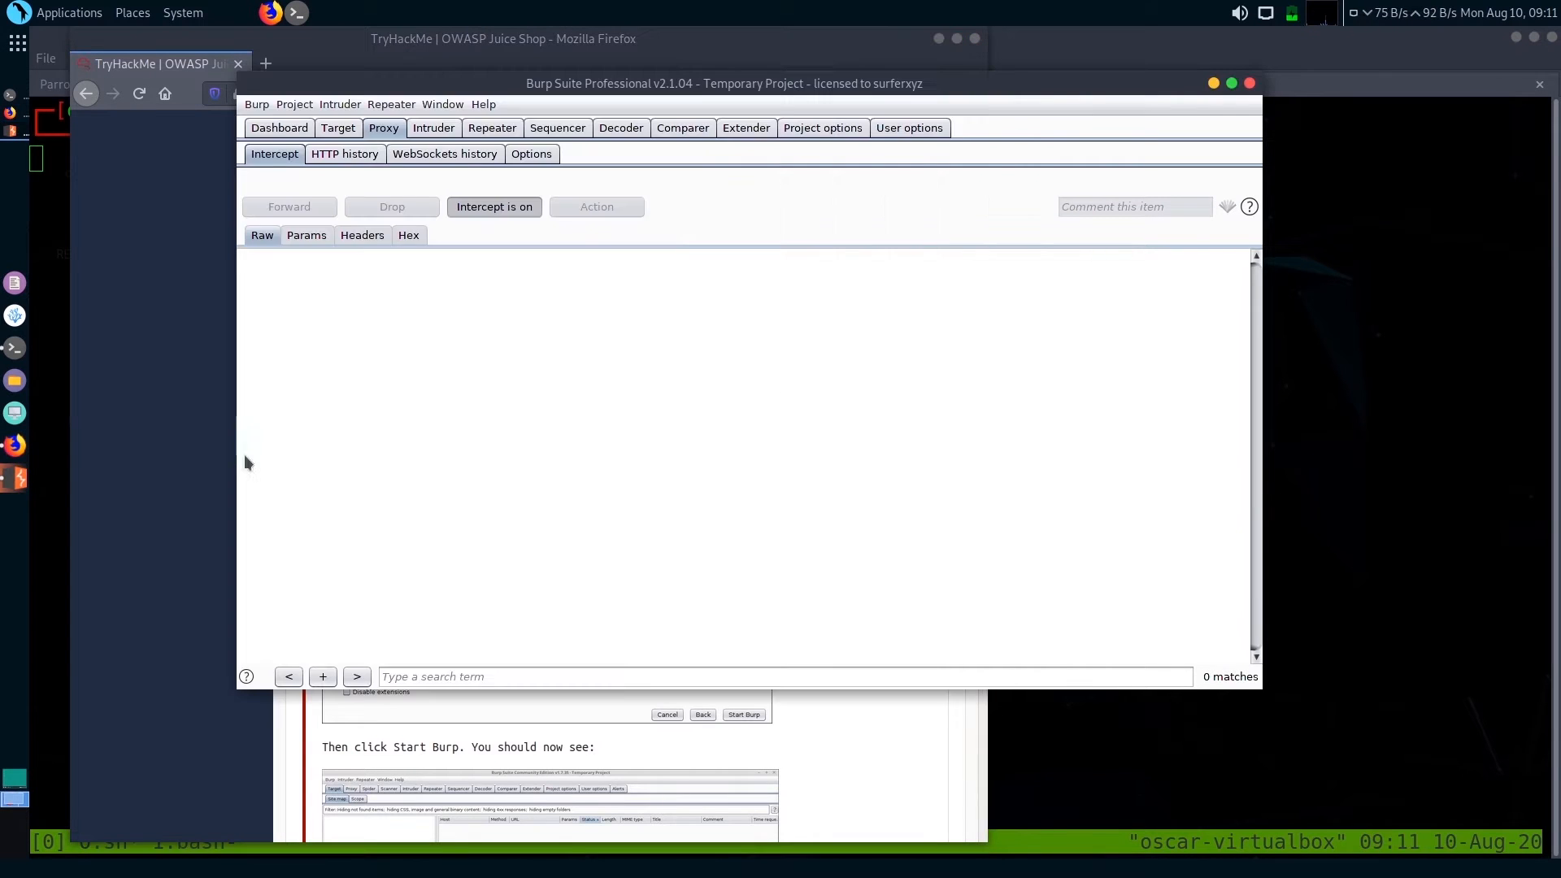
pyautogui.click(171, 485)
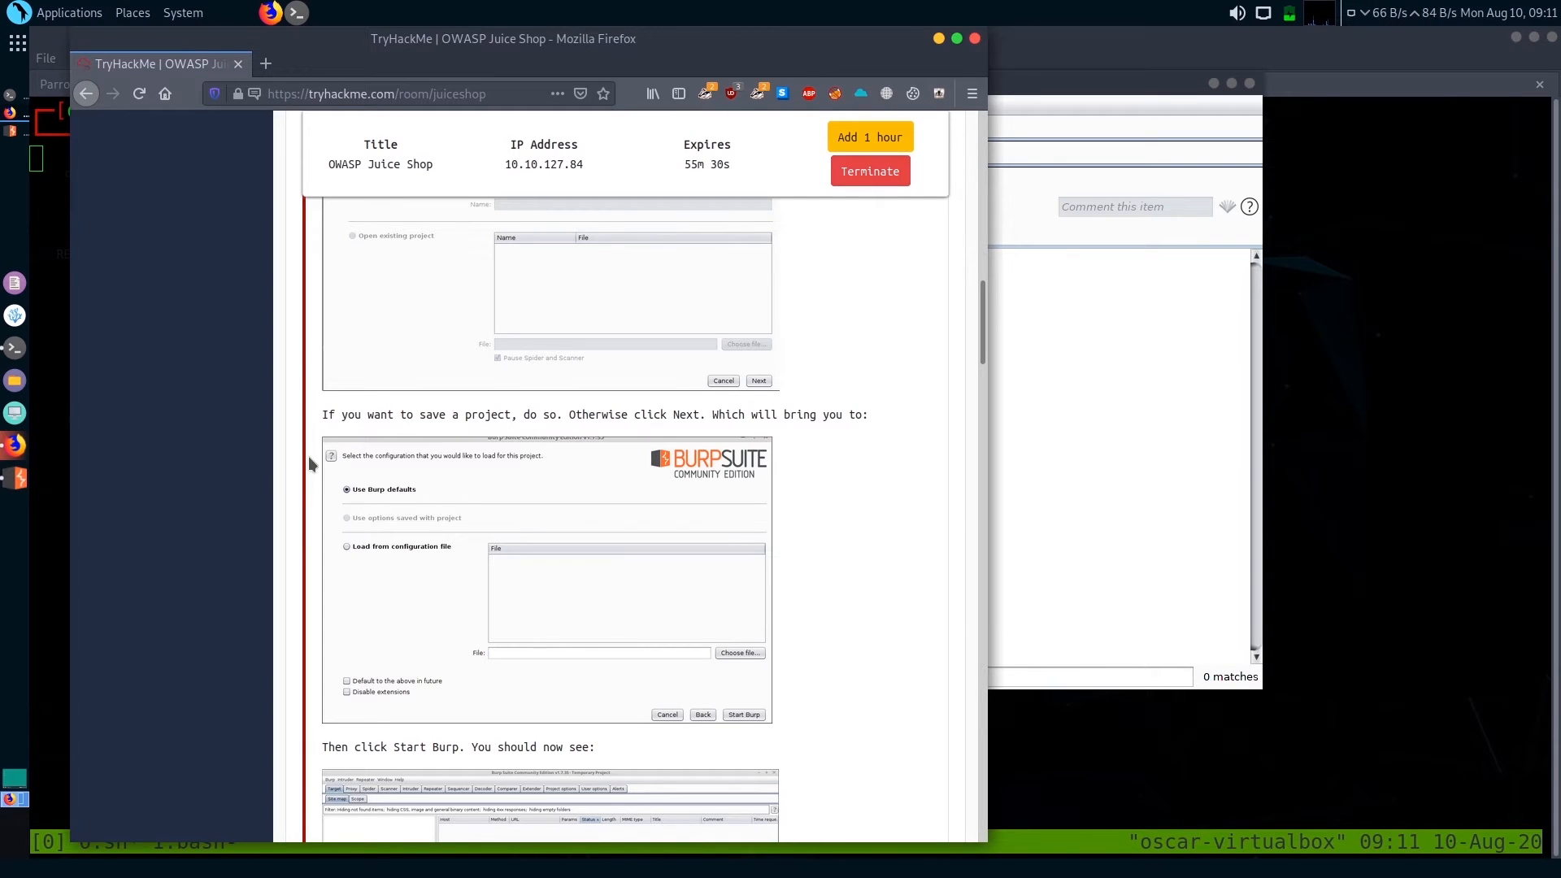
pyautogui.scroll(-7, 309, 463)
pyautogui.scroll(-3, 236, 599)
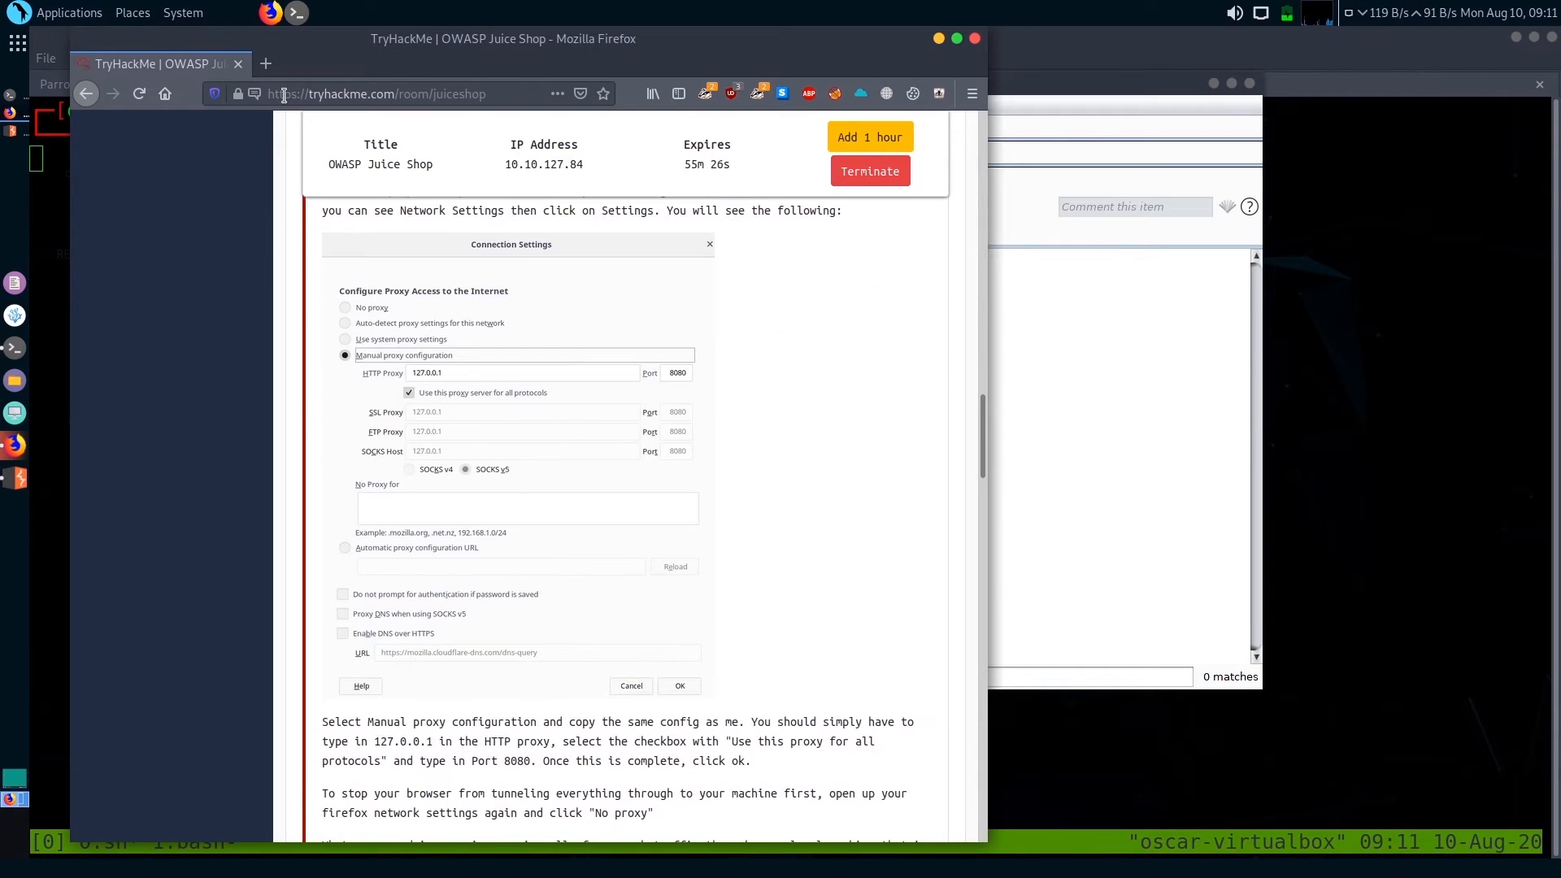
pyautogui.click(265, 64)
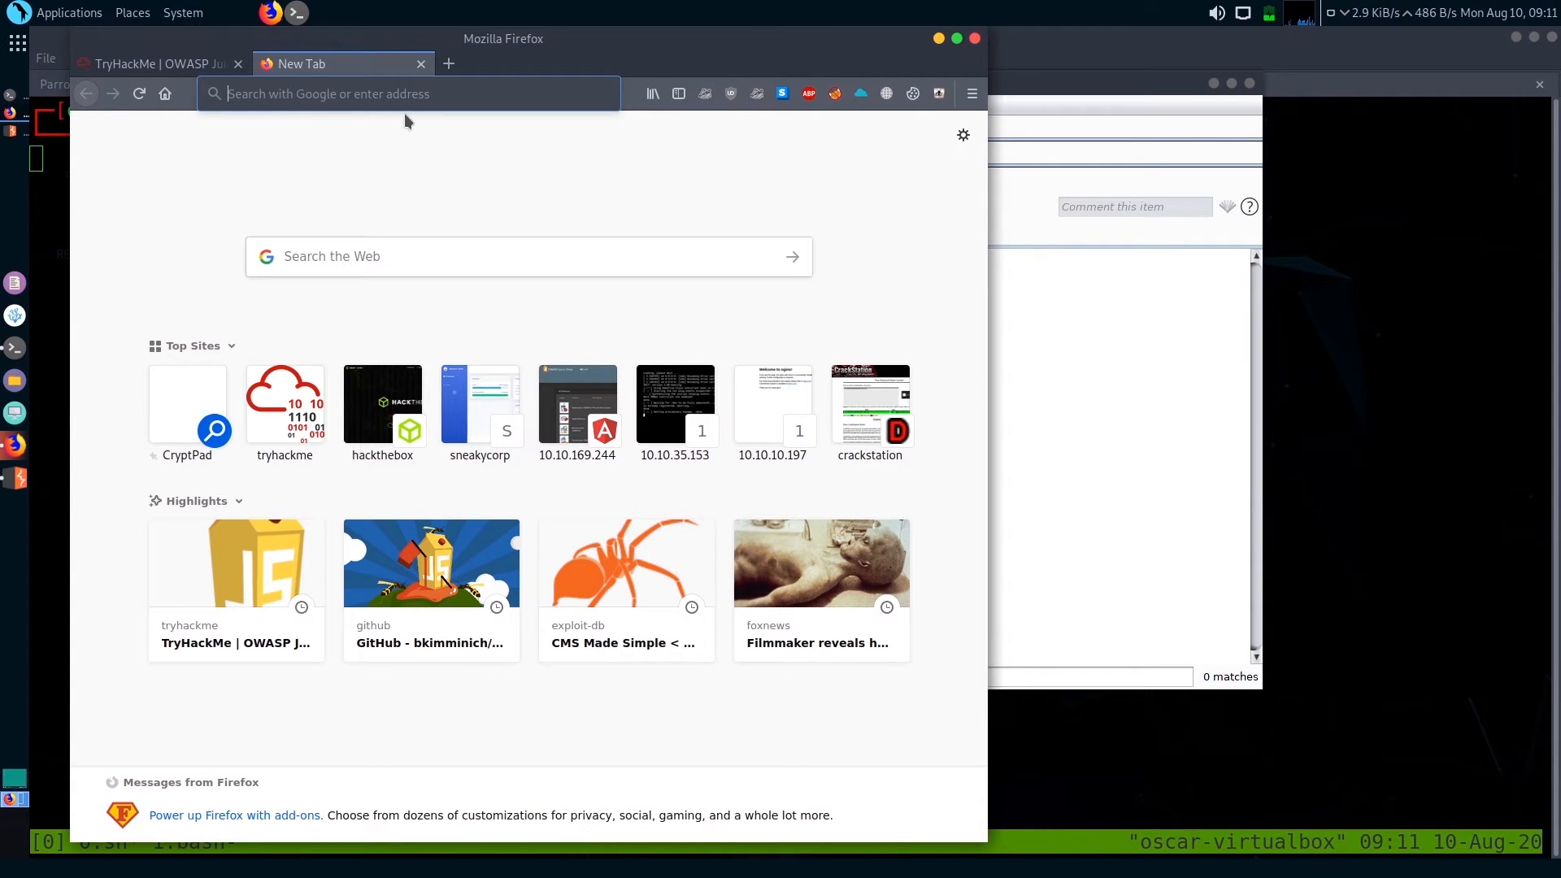
pyautogui.write('https')
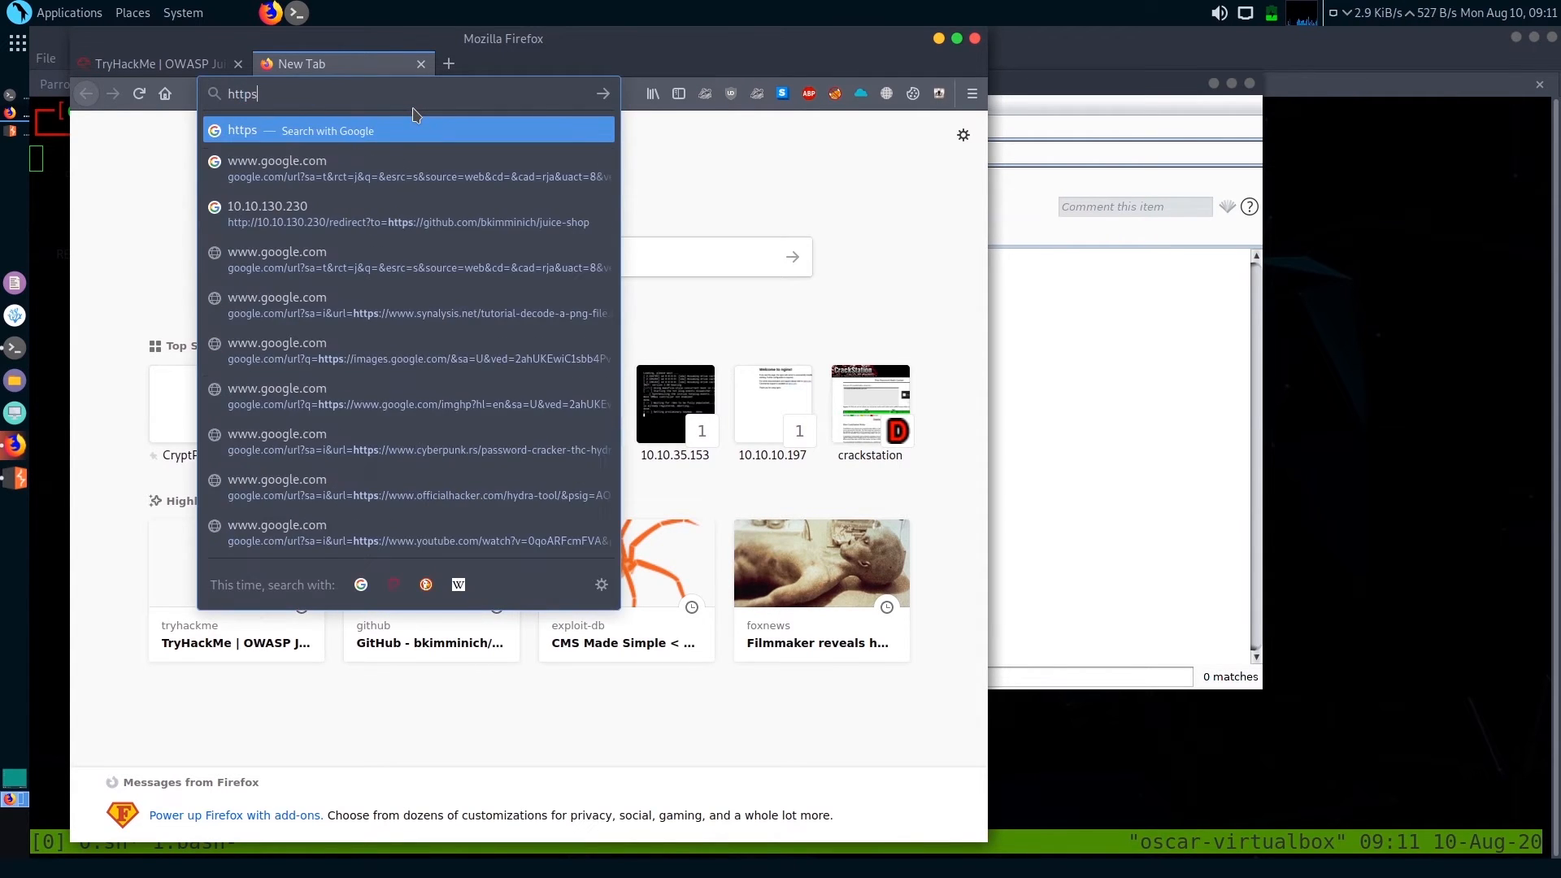
pyautogui.write('://b')
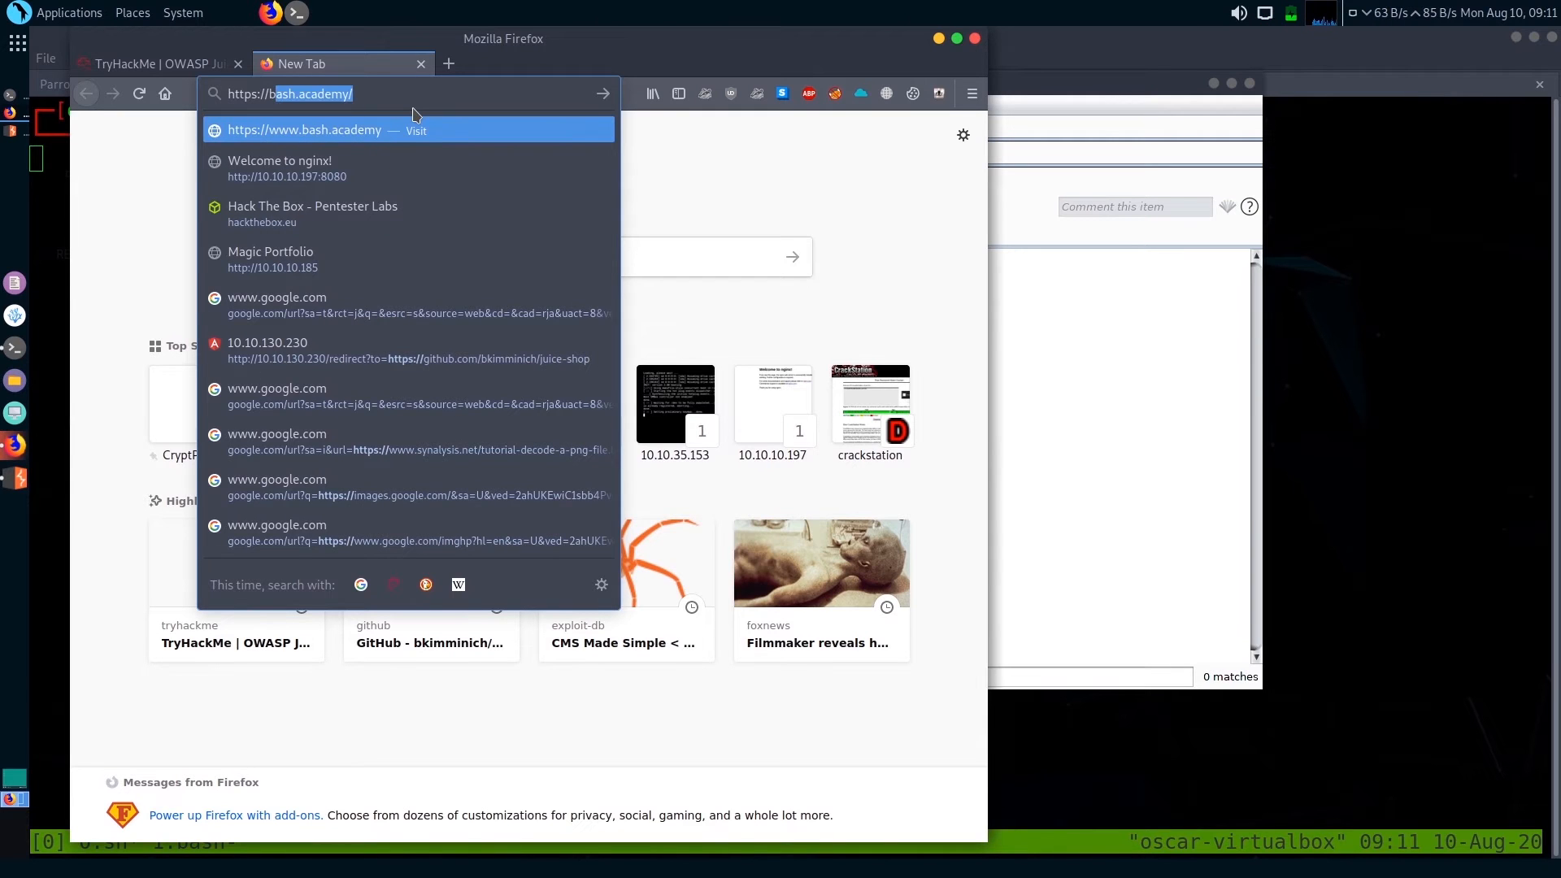
pyautogui.write('urp')
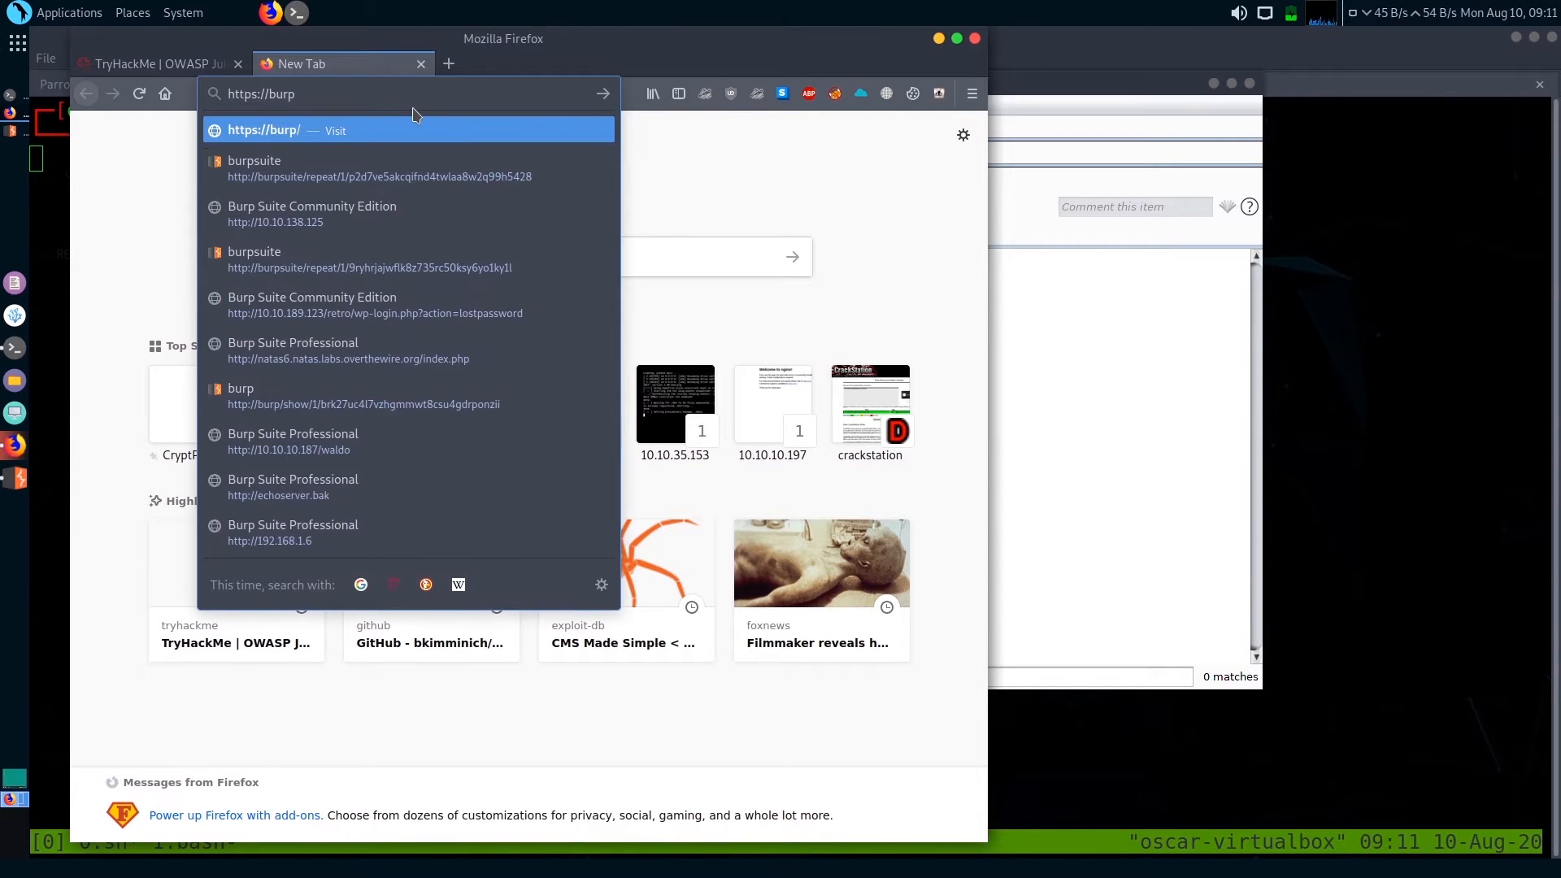
pyautogui.press('Return')
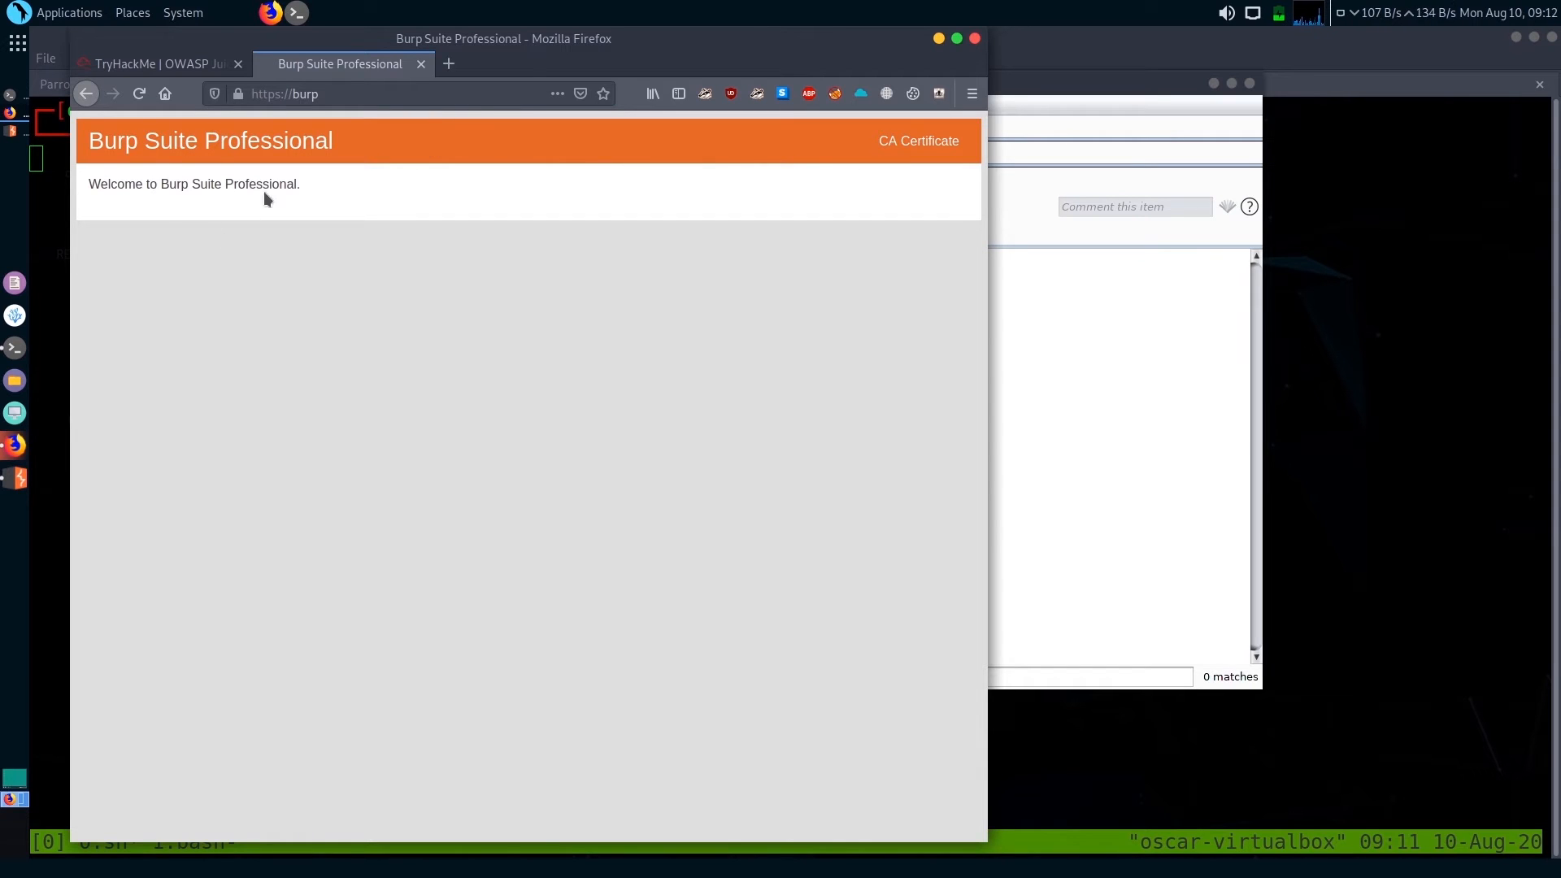
# Download Burp's CA certificate and save it as the file cacert.der
pyautogui.click(916, 145)
pyautogui.click(347, 460)
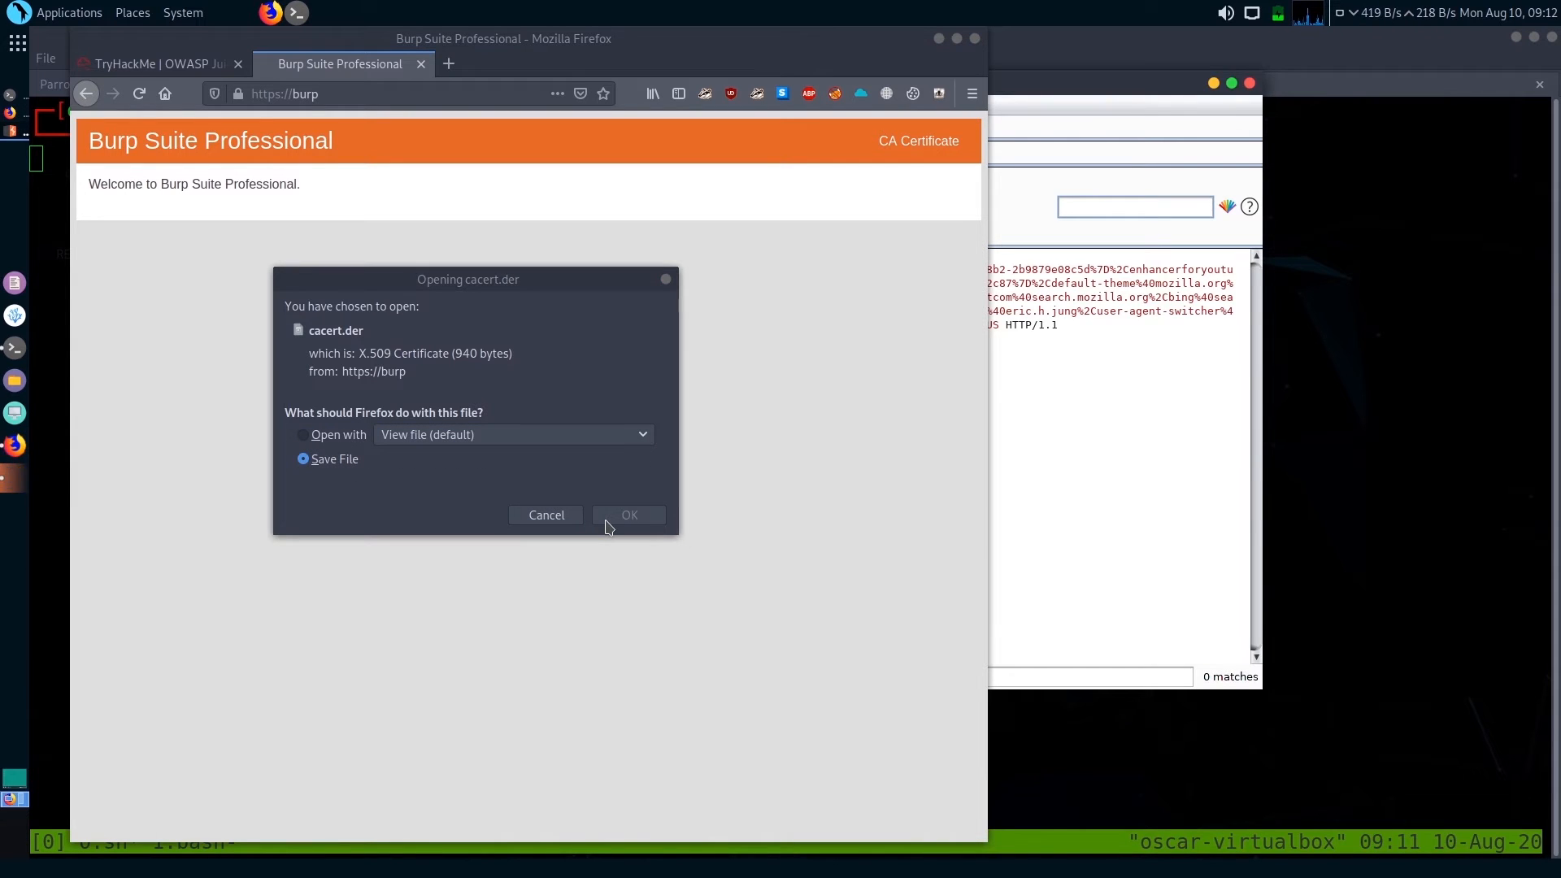
pyautogui.click(606, 522)
pyautogui.click(624, 515)
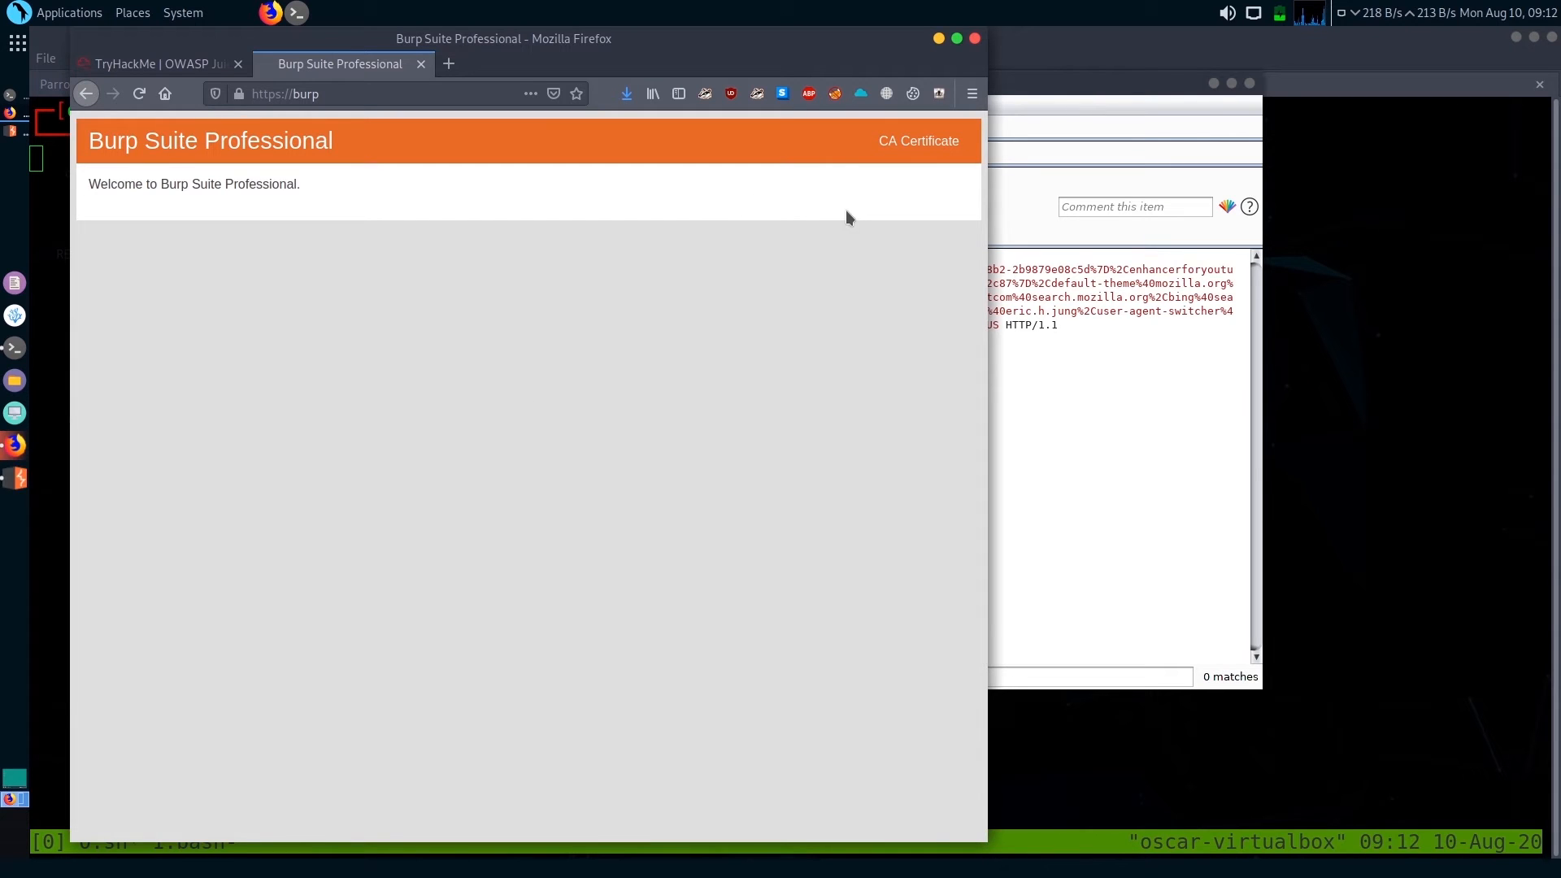
# Search the Firefox preferences for "cert" and have personal certificates selected automatically when a server requests one
pyautogui.click(975, 93)
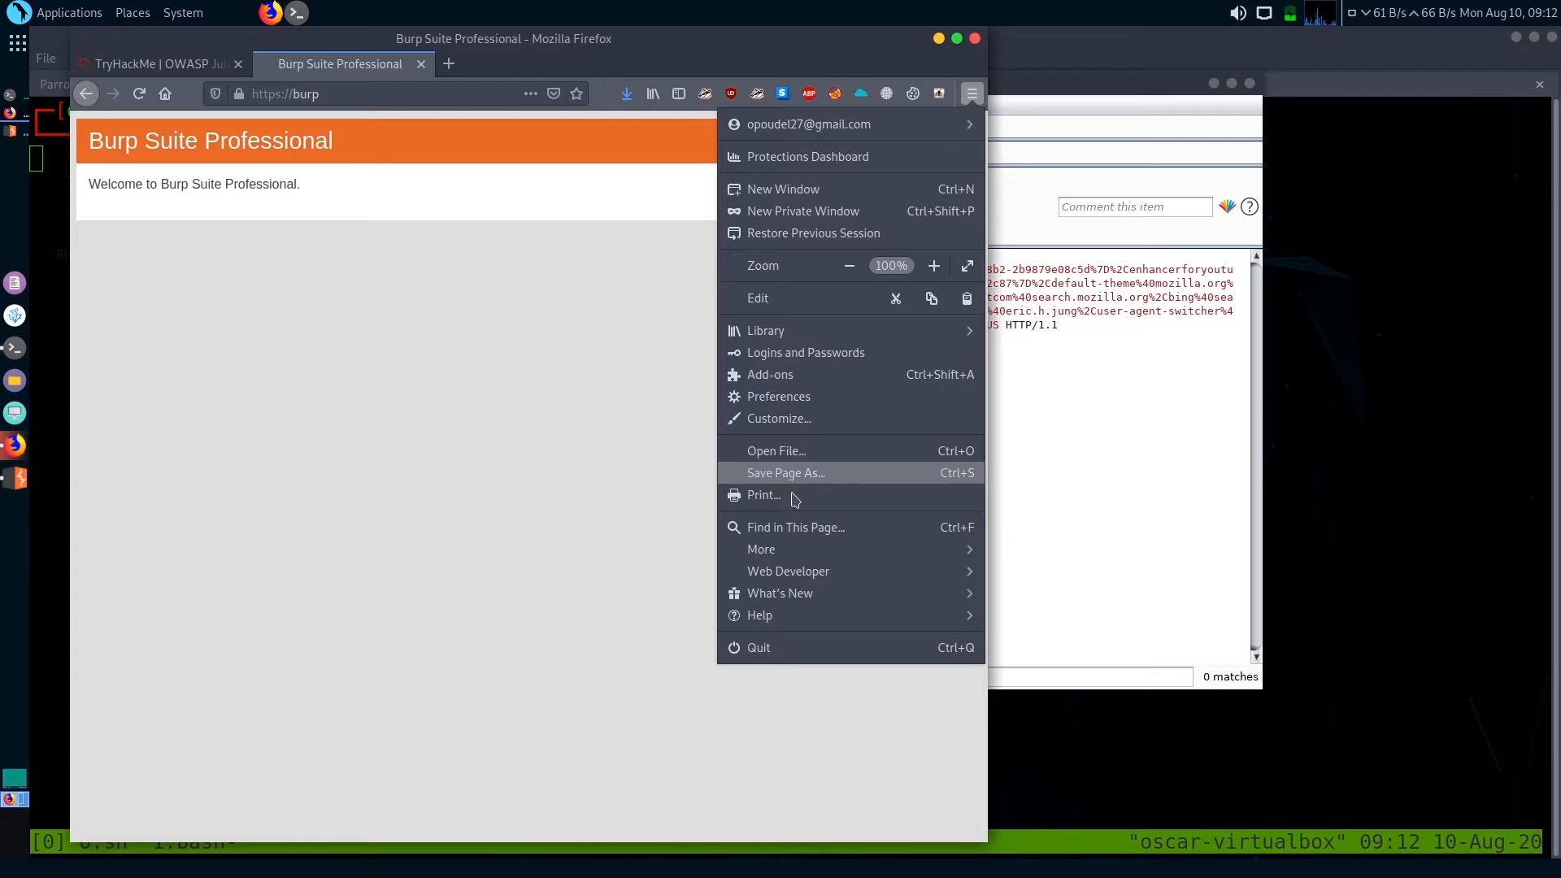
pyautogui.click(796, 397)
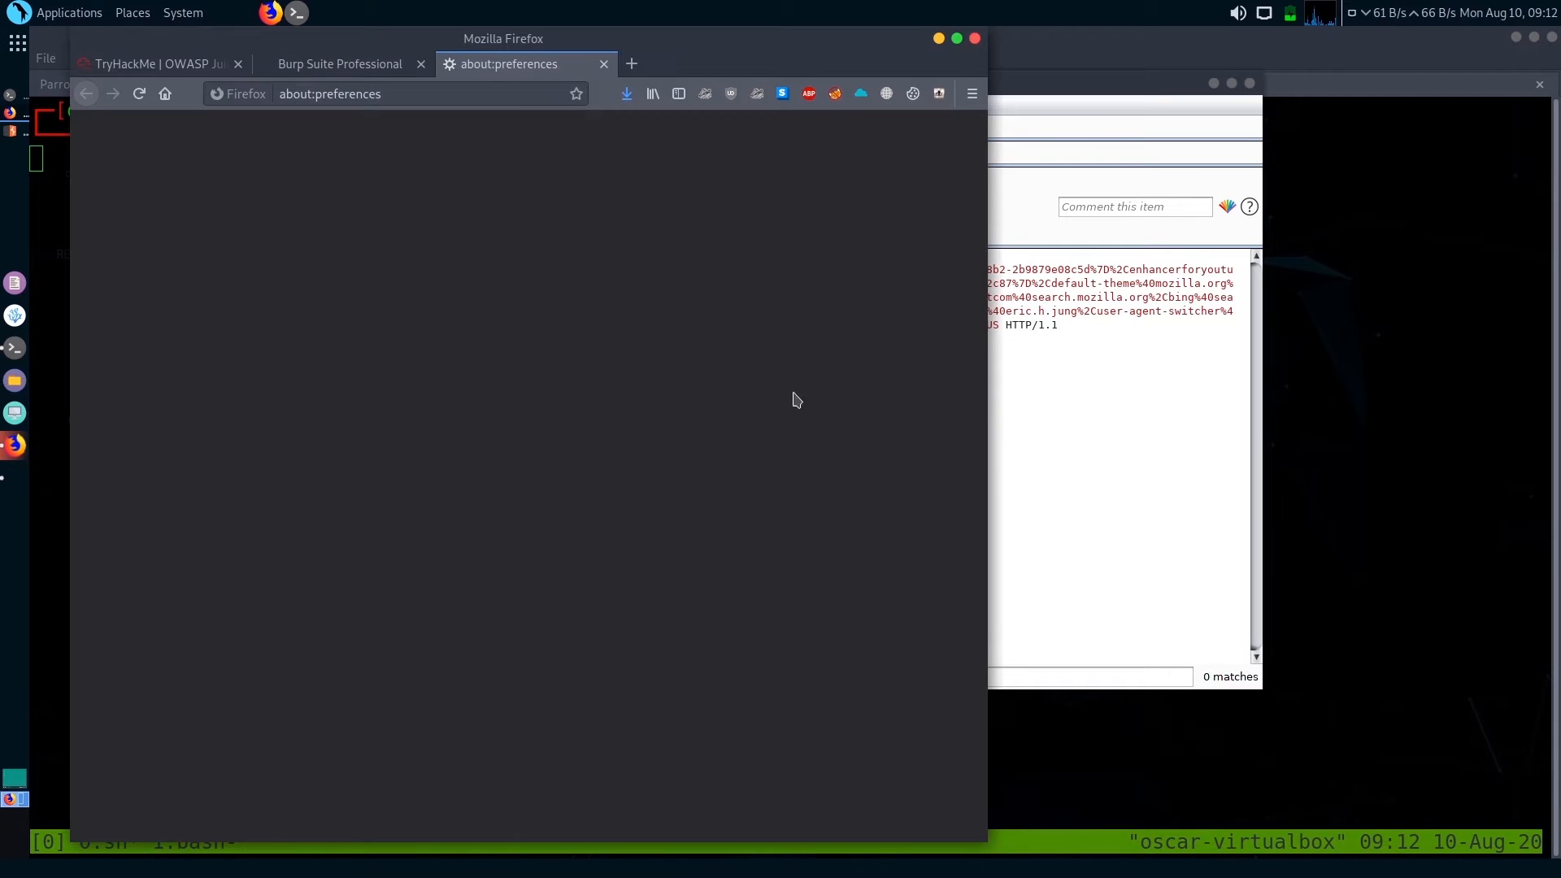
pyautogui.scroll(-15, 498, 495)
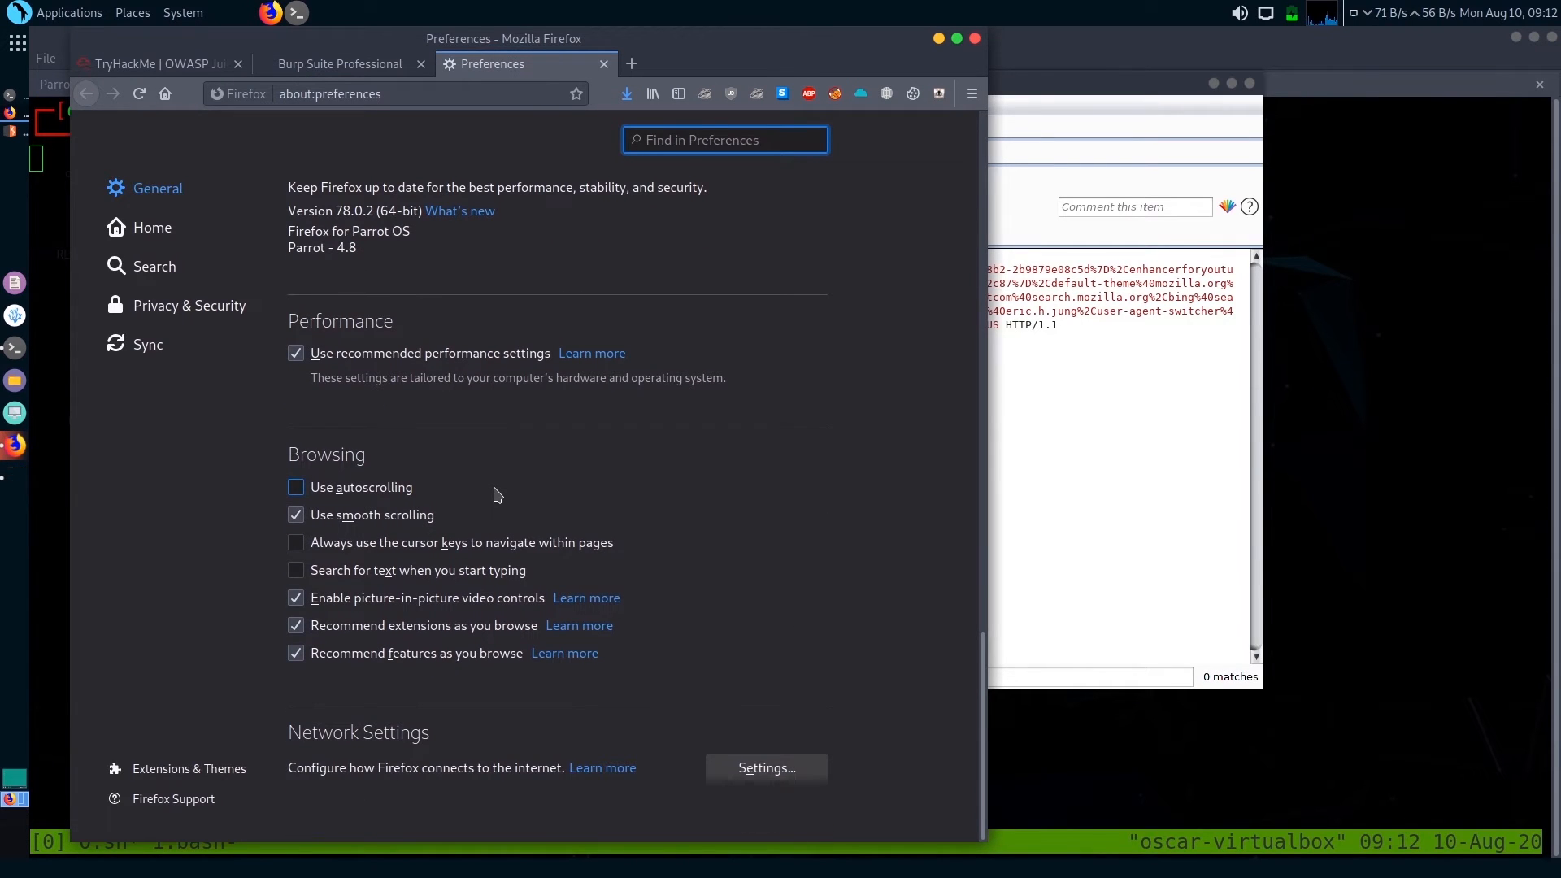
pyautogui.write('c')
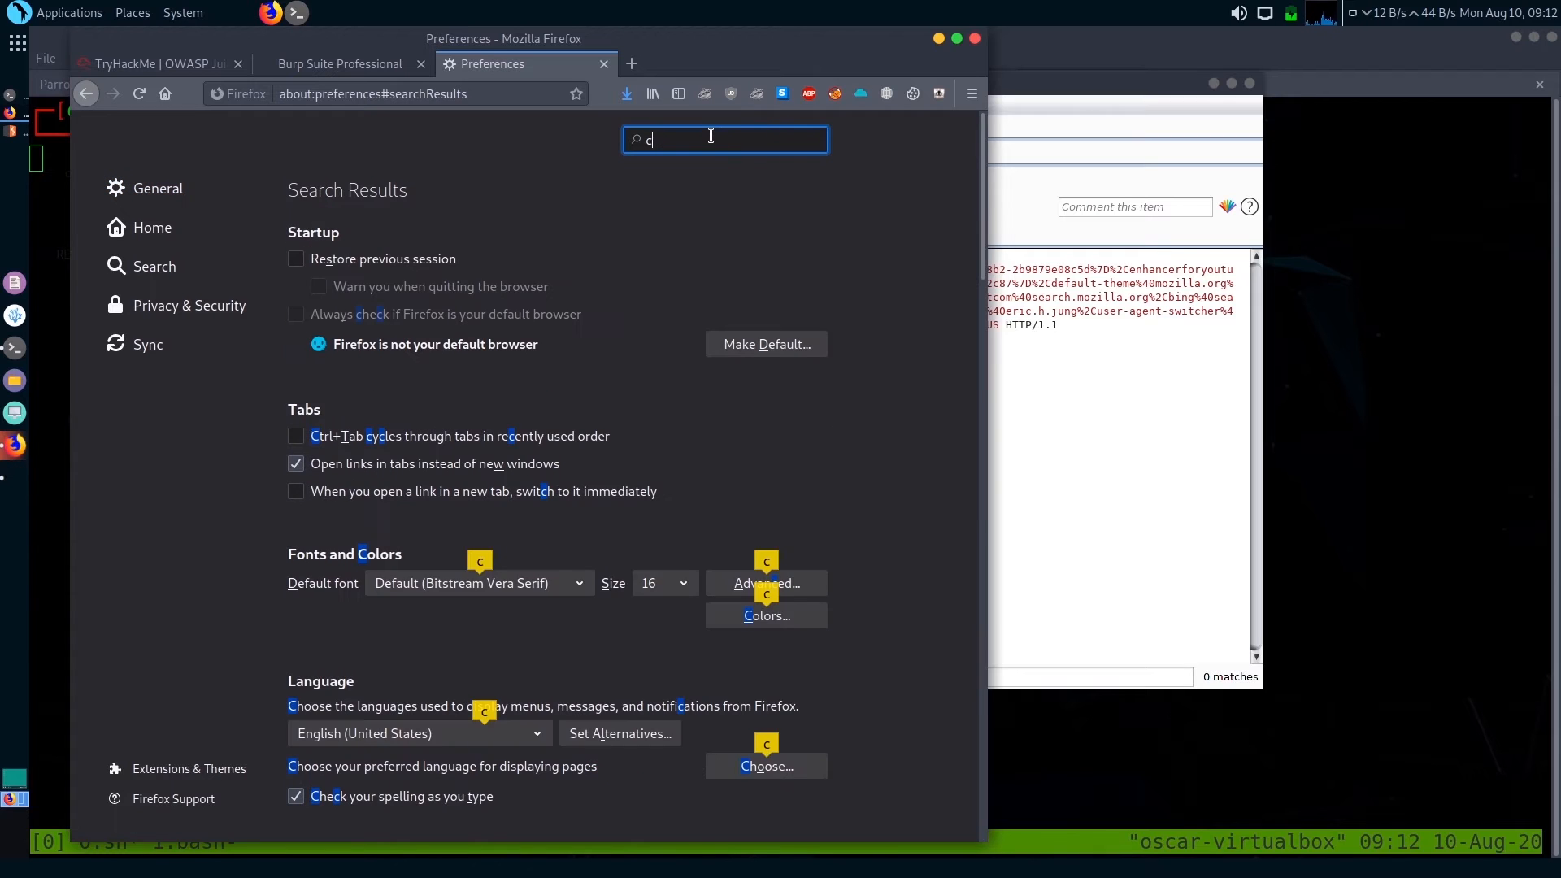
pyautogui.write('ert')
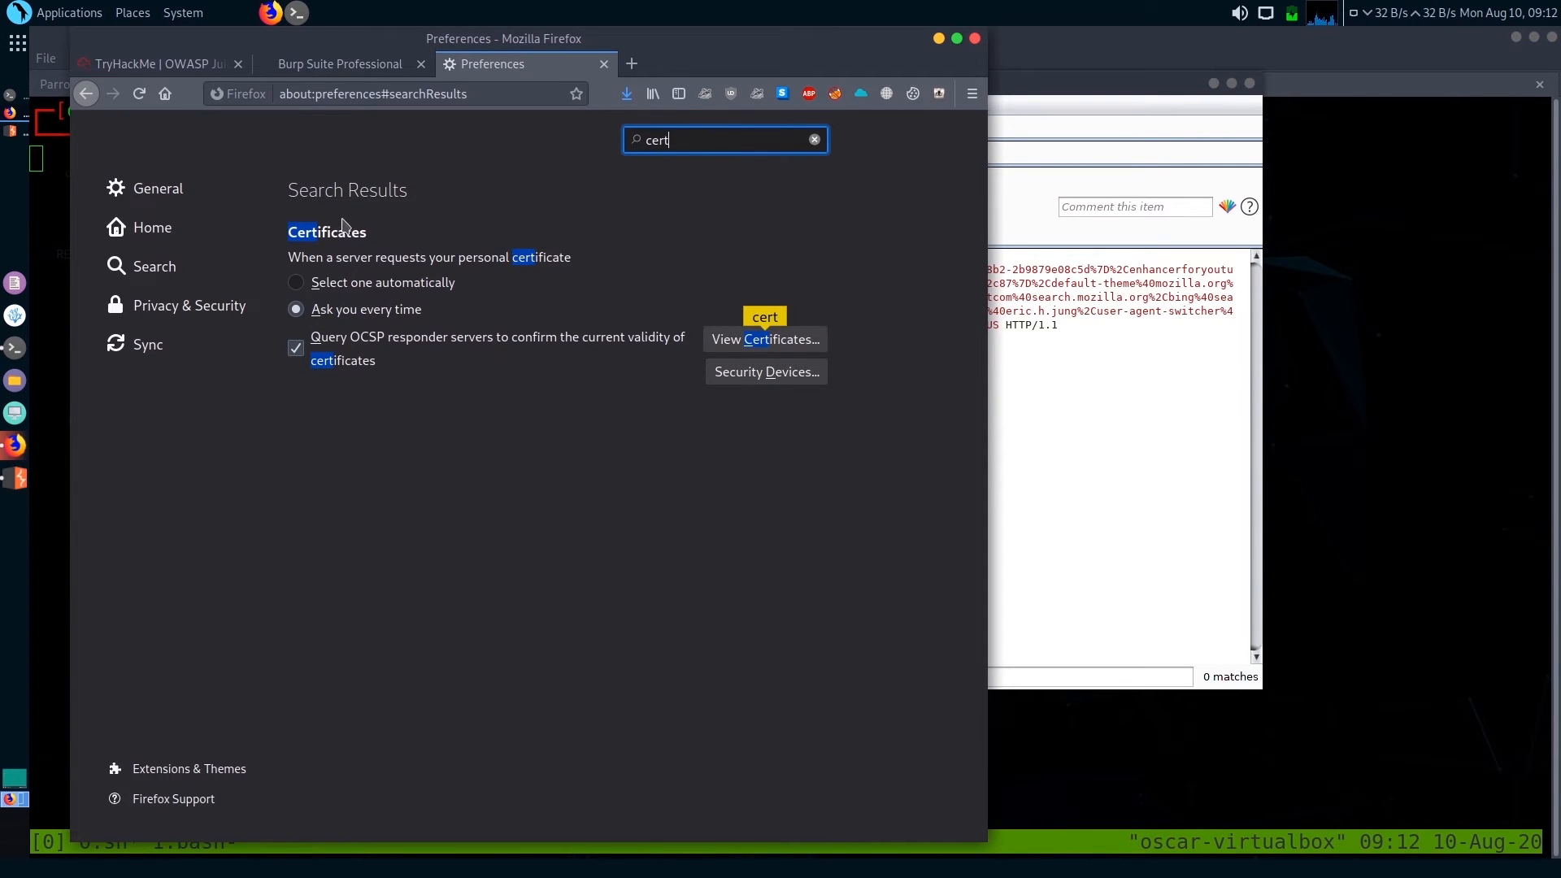
pyautogui.click(296, 283)
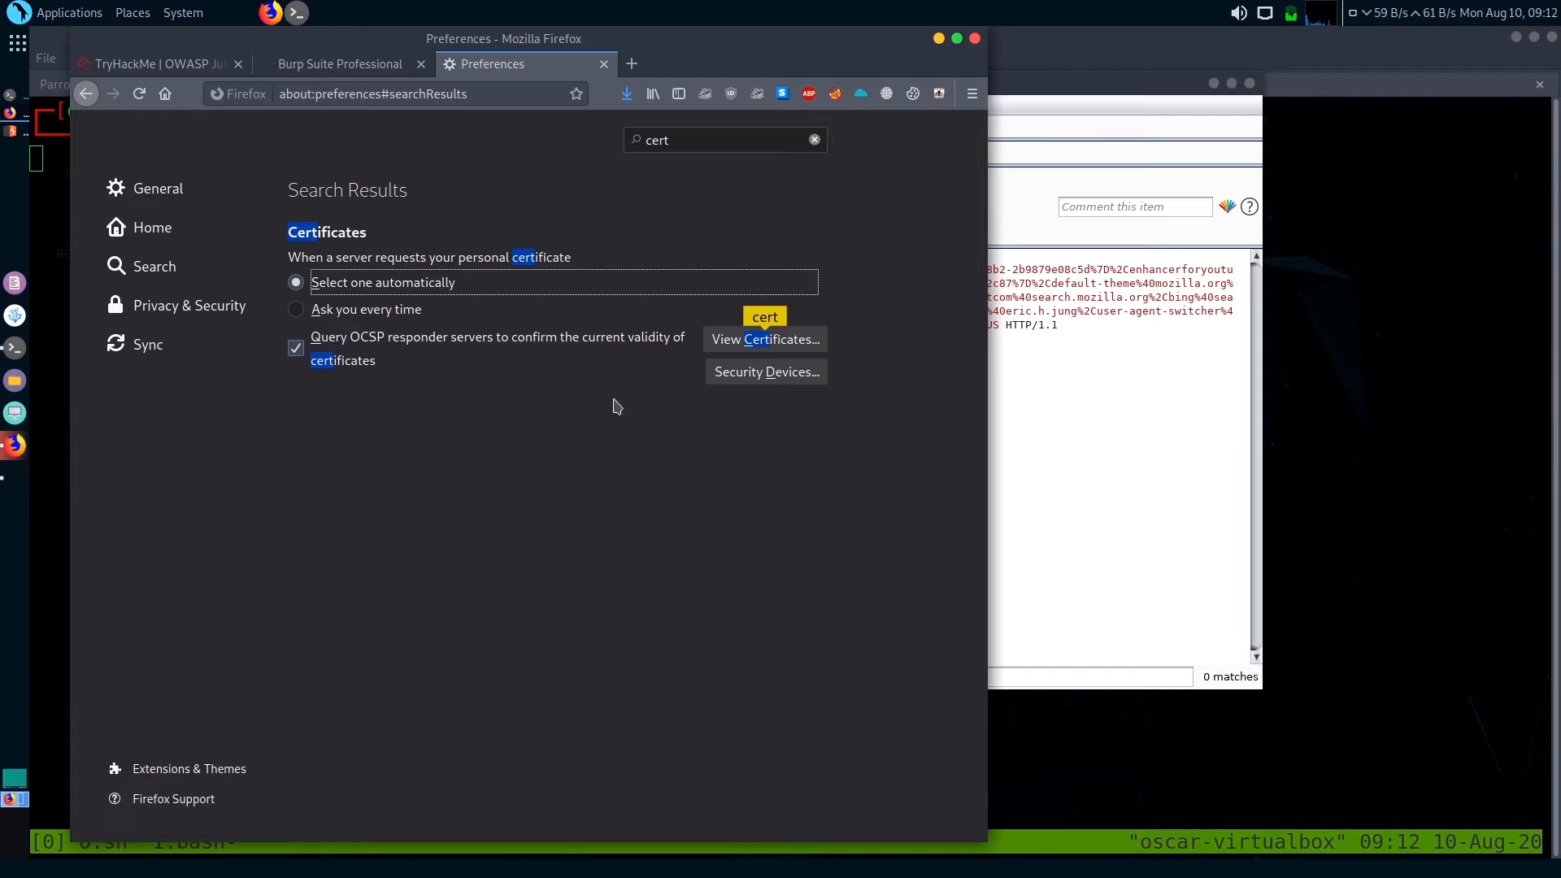
# Try to import cacert.der from the Downloads folder as a trusted certificate authority in Firefox's Certificate Manager
pyautogui.click(778, 348)
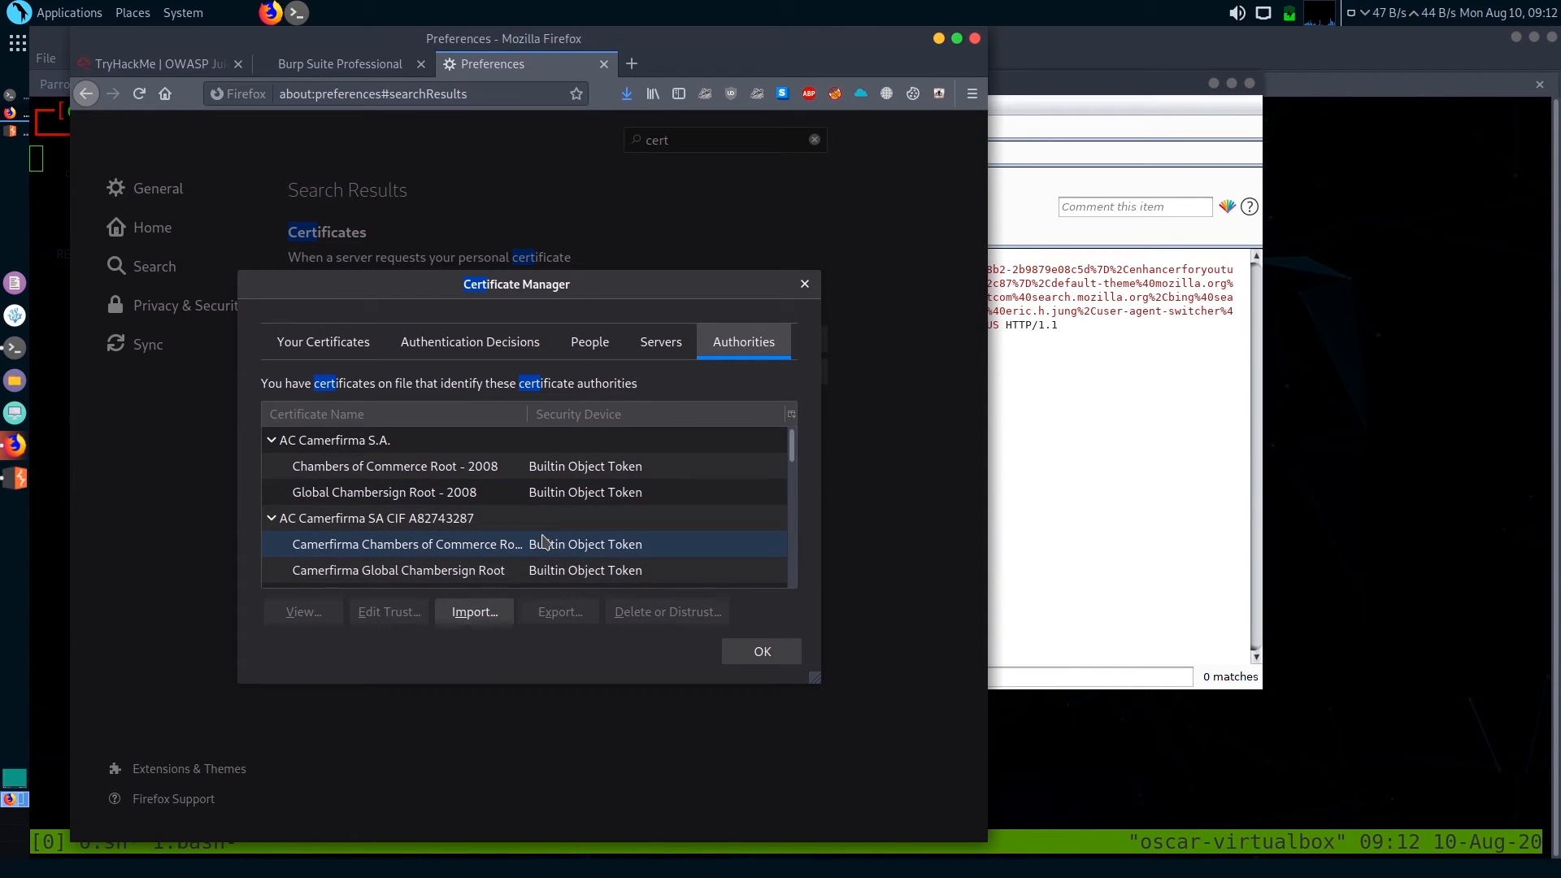
pyautogui.click(468, 613)
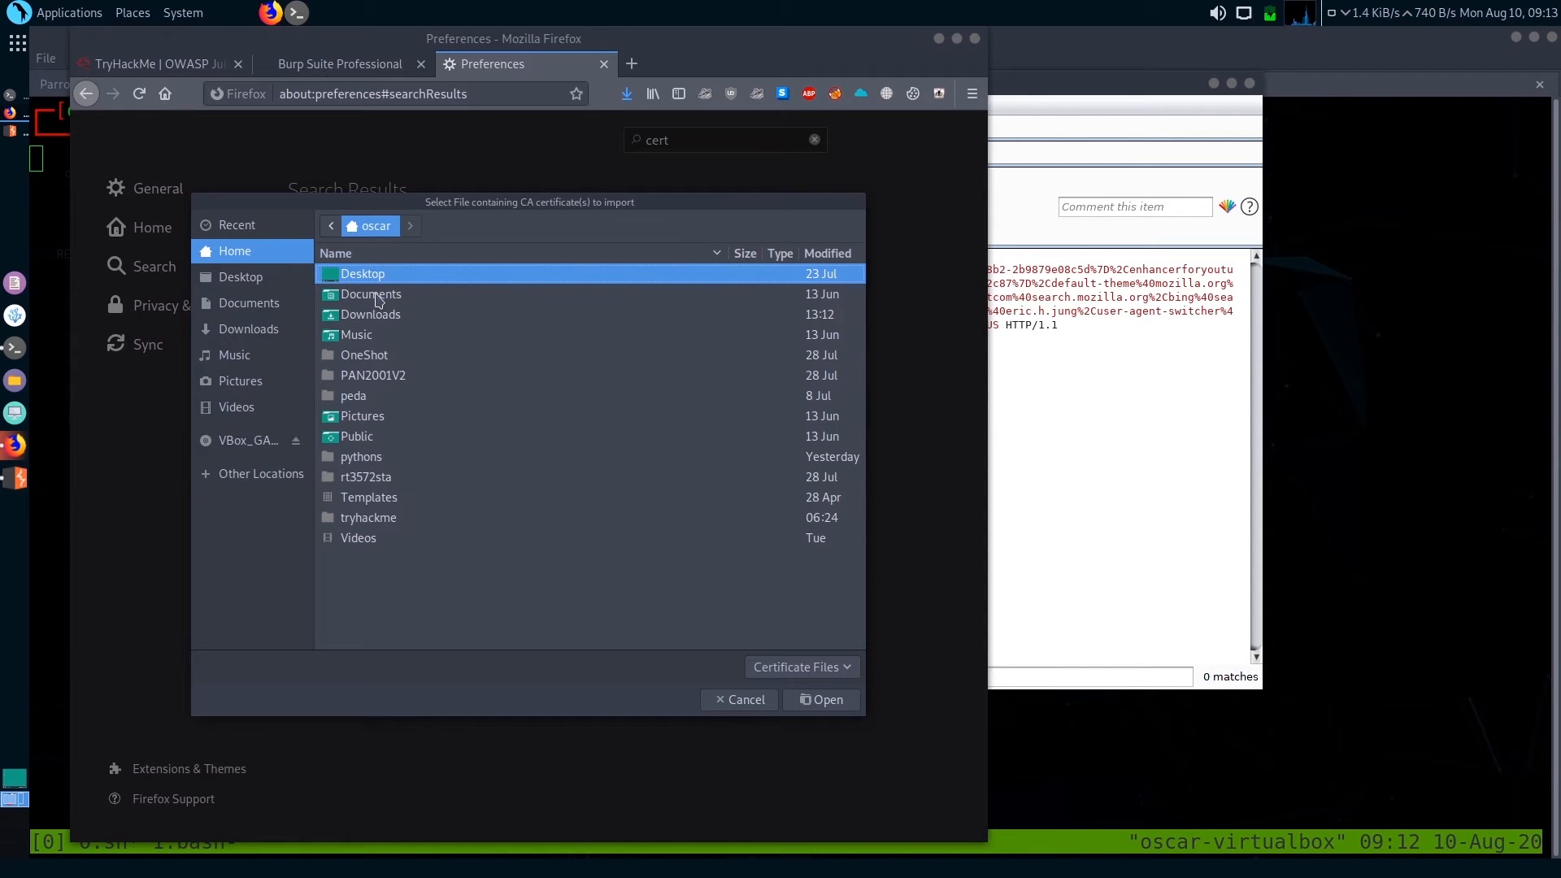
pyautogui.click(386, 320)
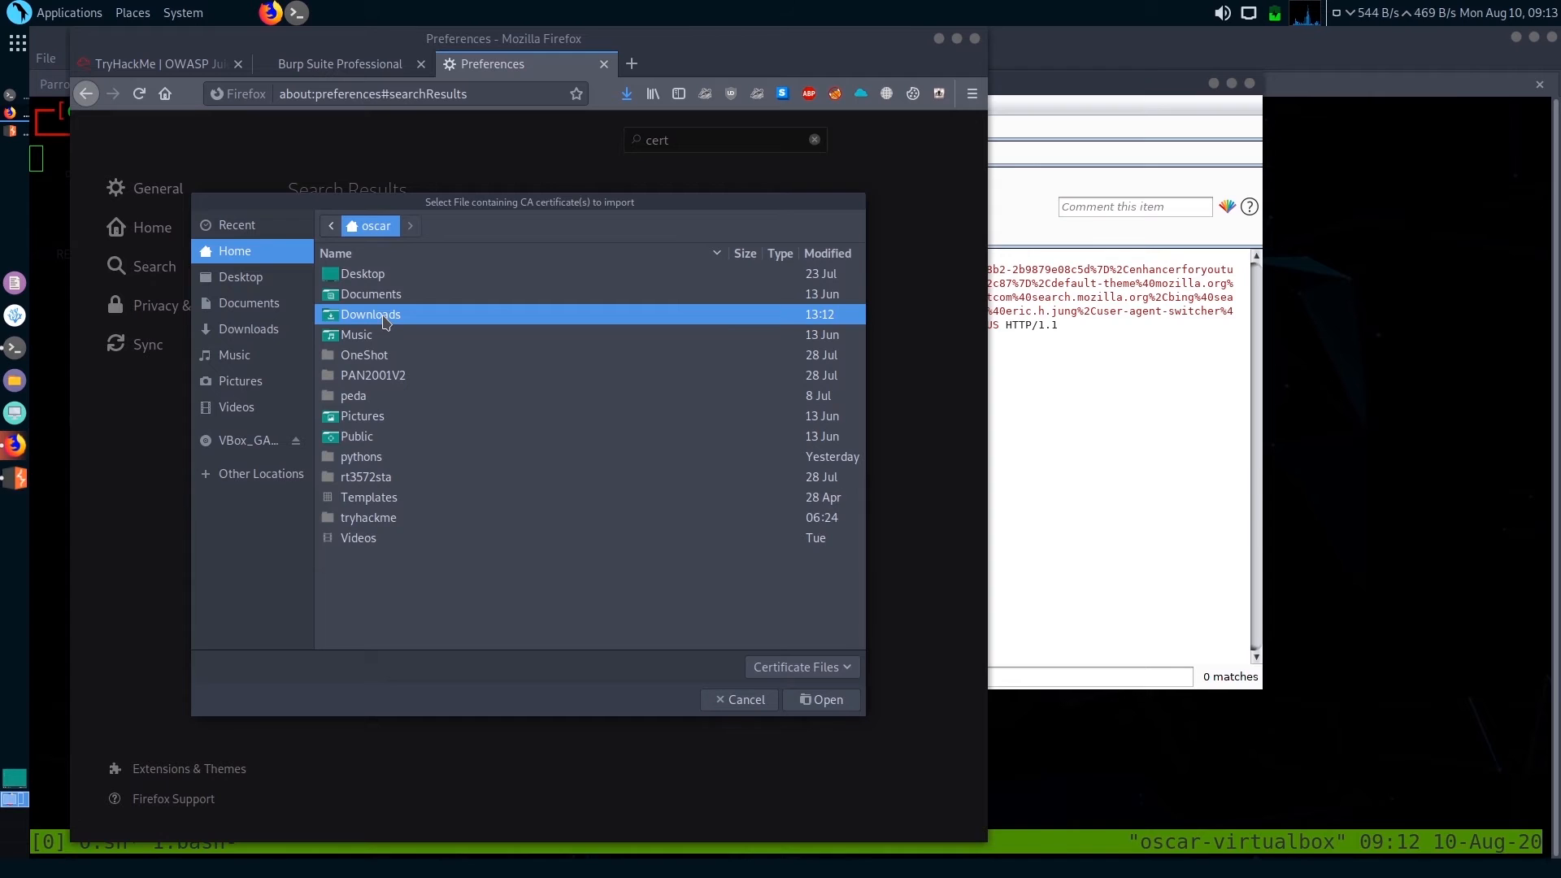
pyautogui.doubleClick(386, 321)
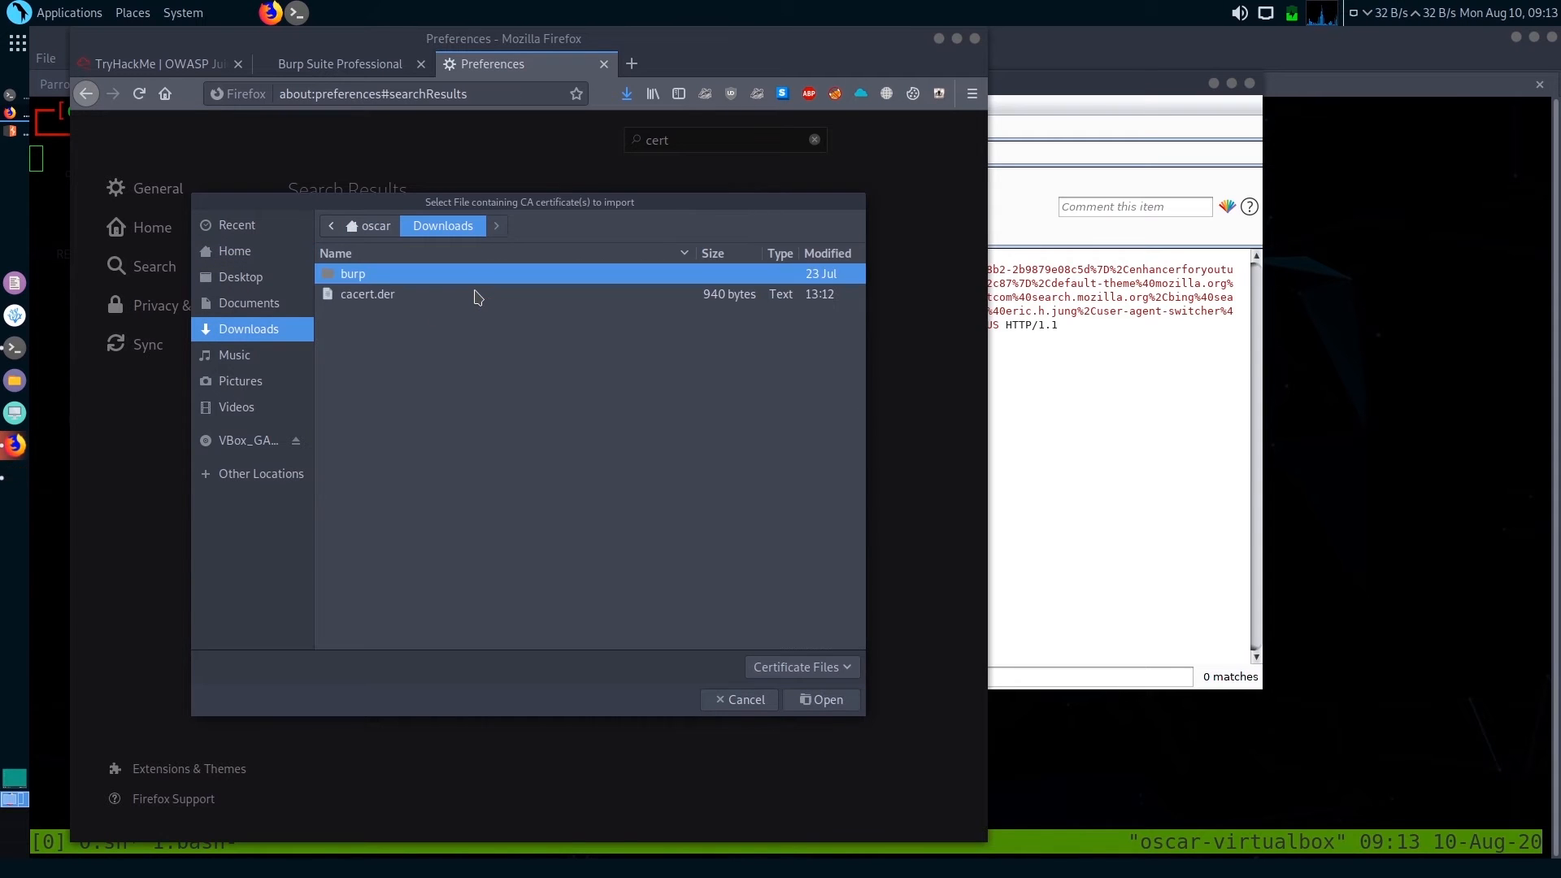
pyautogui.click(387, 300)
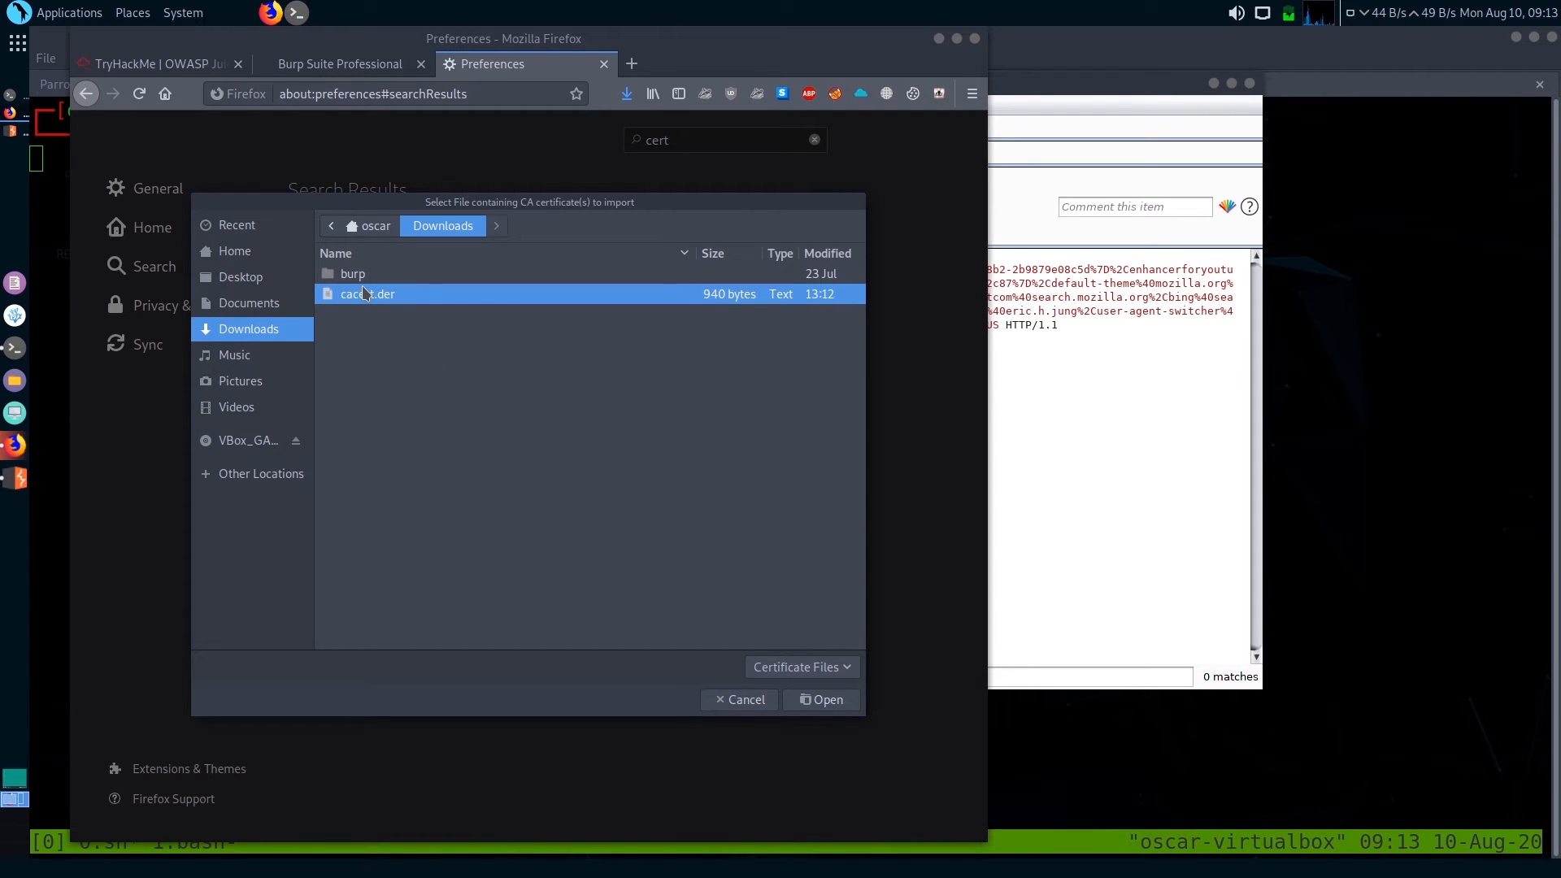
pyautogui.click(821, 699)
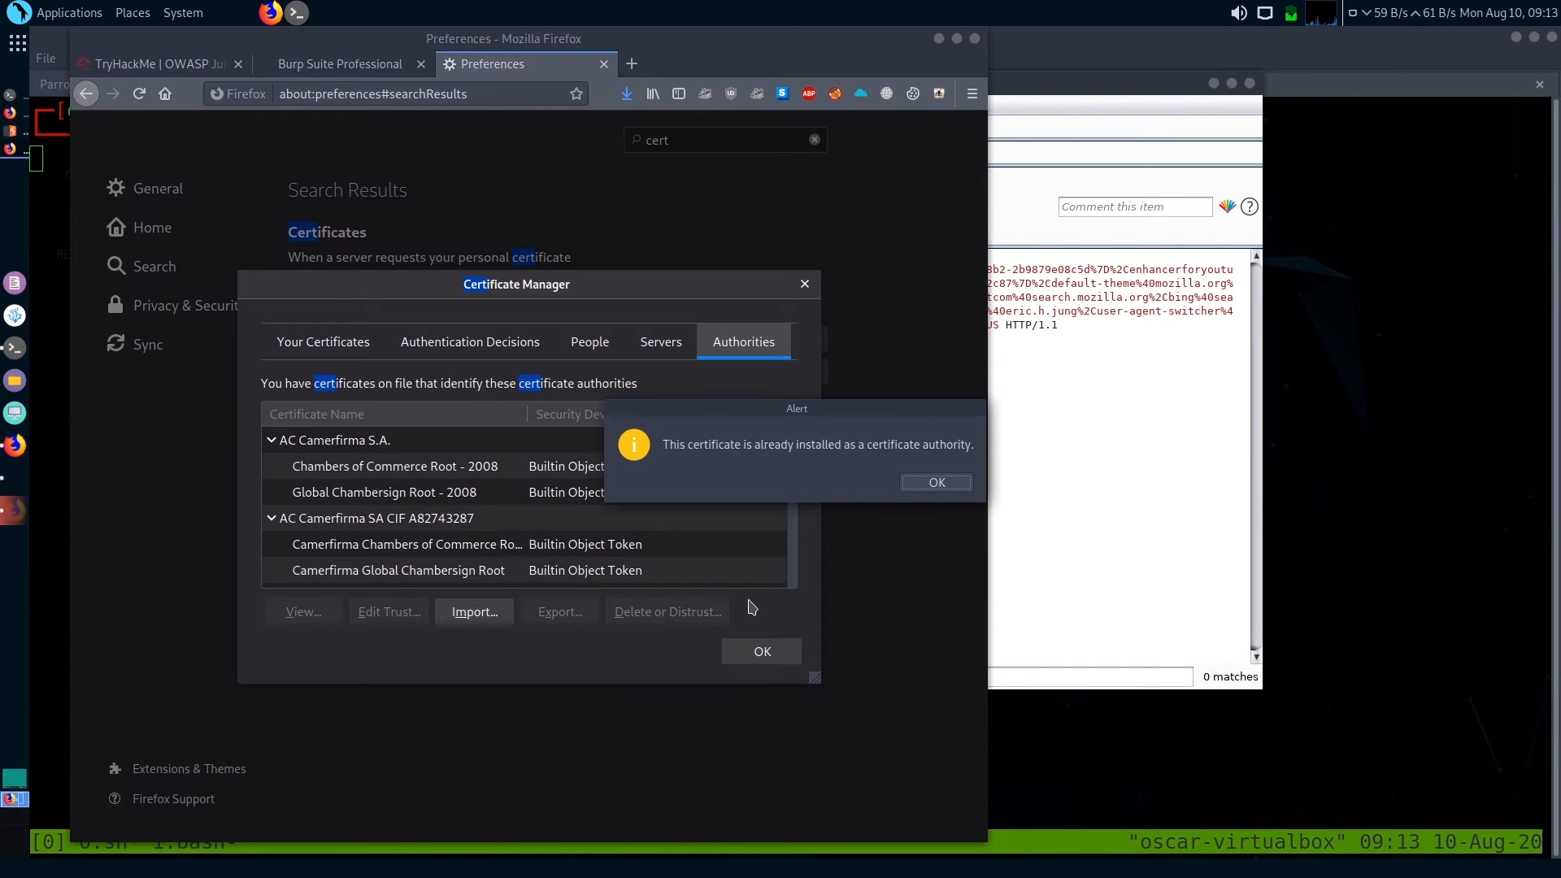
pyautogui.click(936, 483)
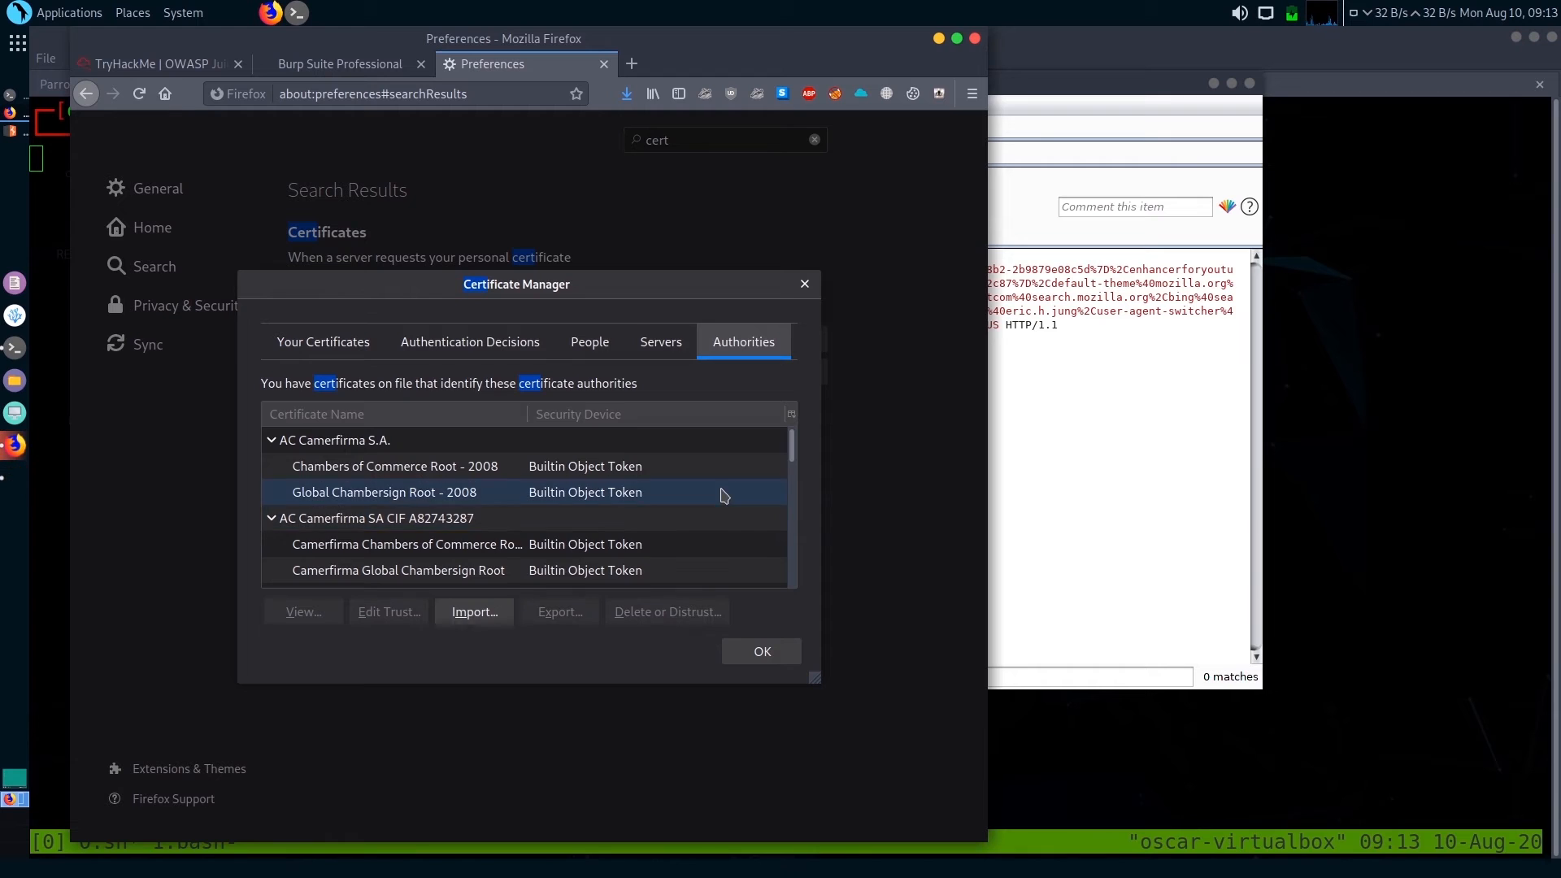
# Leave the Certificate Manager and close the Preferences and Burp Suite Professional tabs
pyautogui.scroll(-2, 723, 495)
pyautogui.scroll(-6, 721, 492)
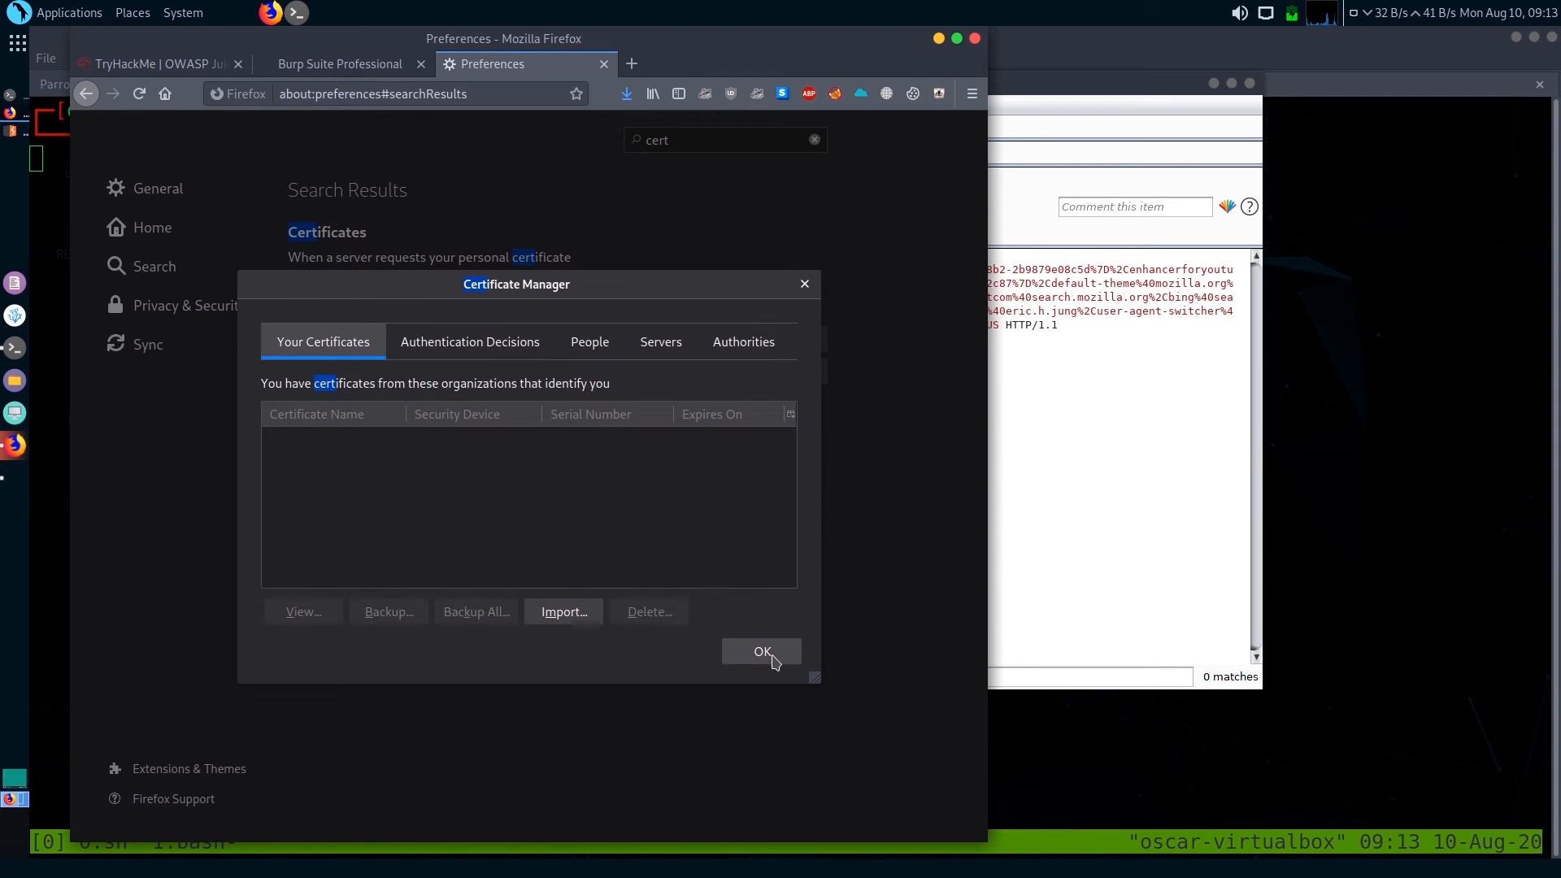
pyautogui.click(762, 652)
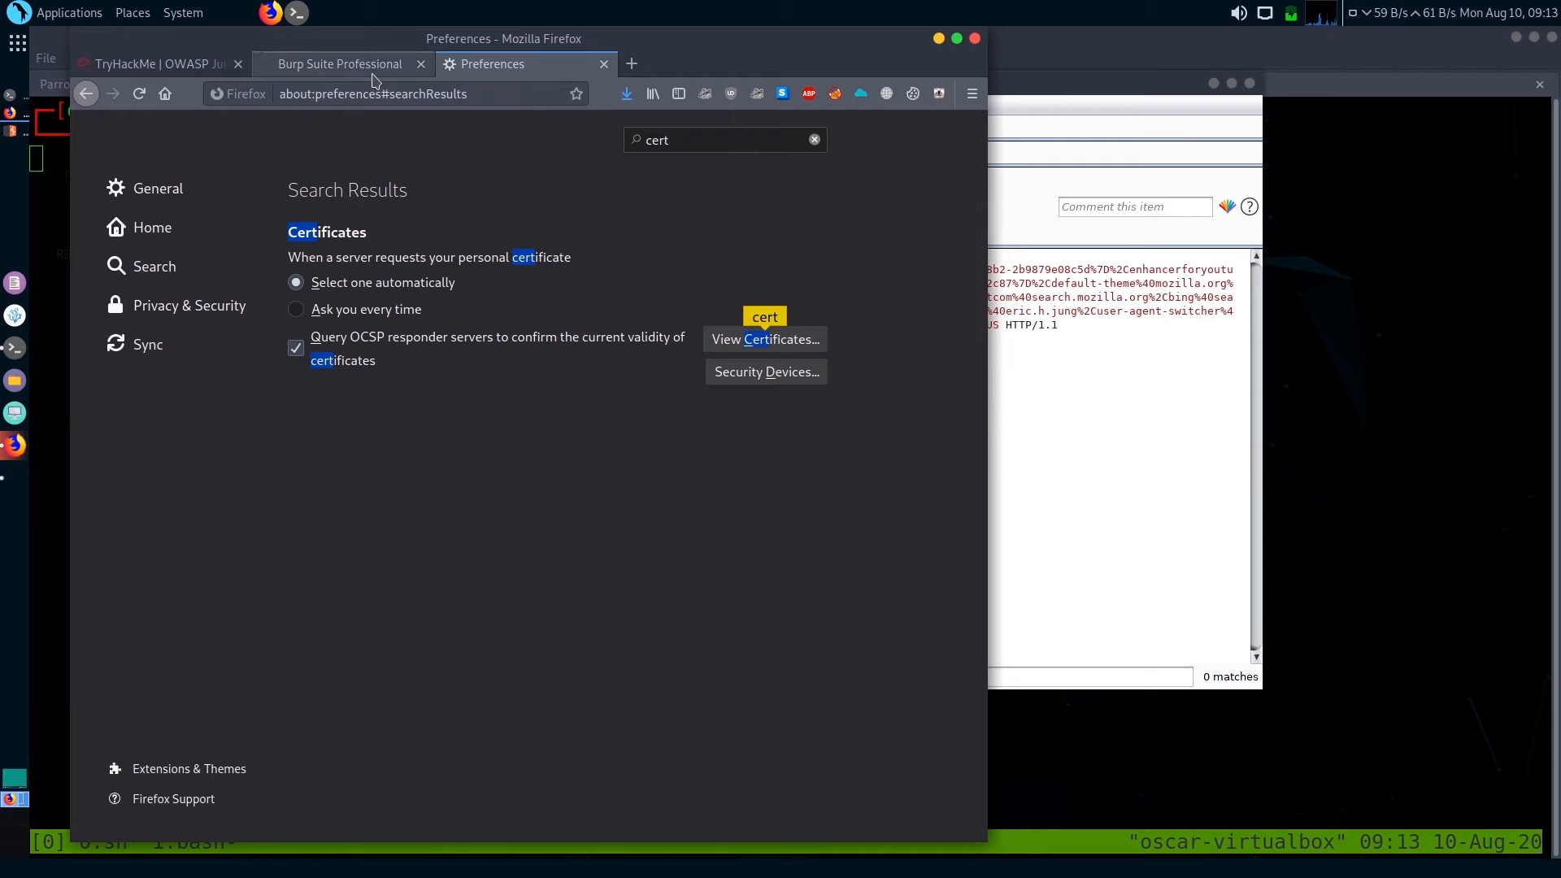
pyautogui.click(602, 65)
pyautogui.click(420, 64)
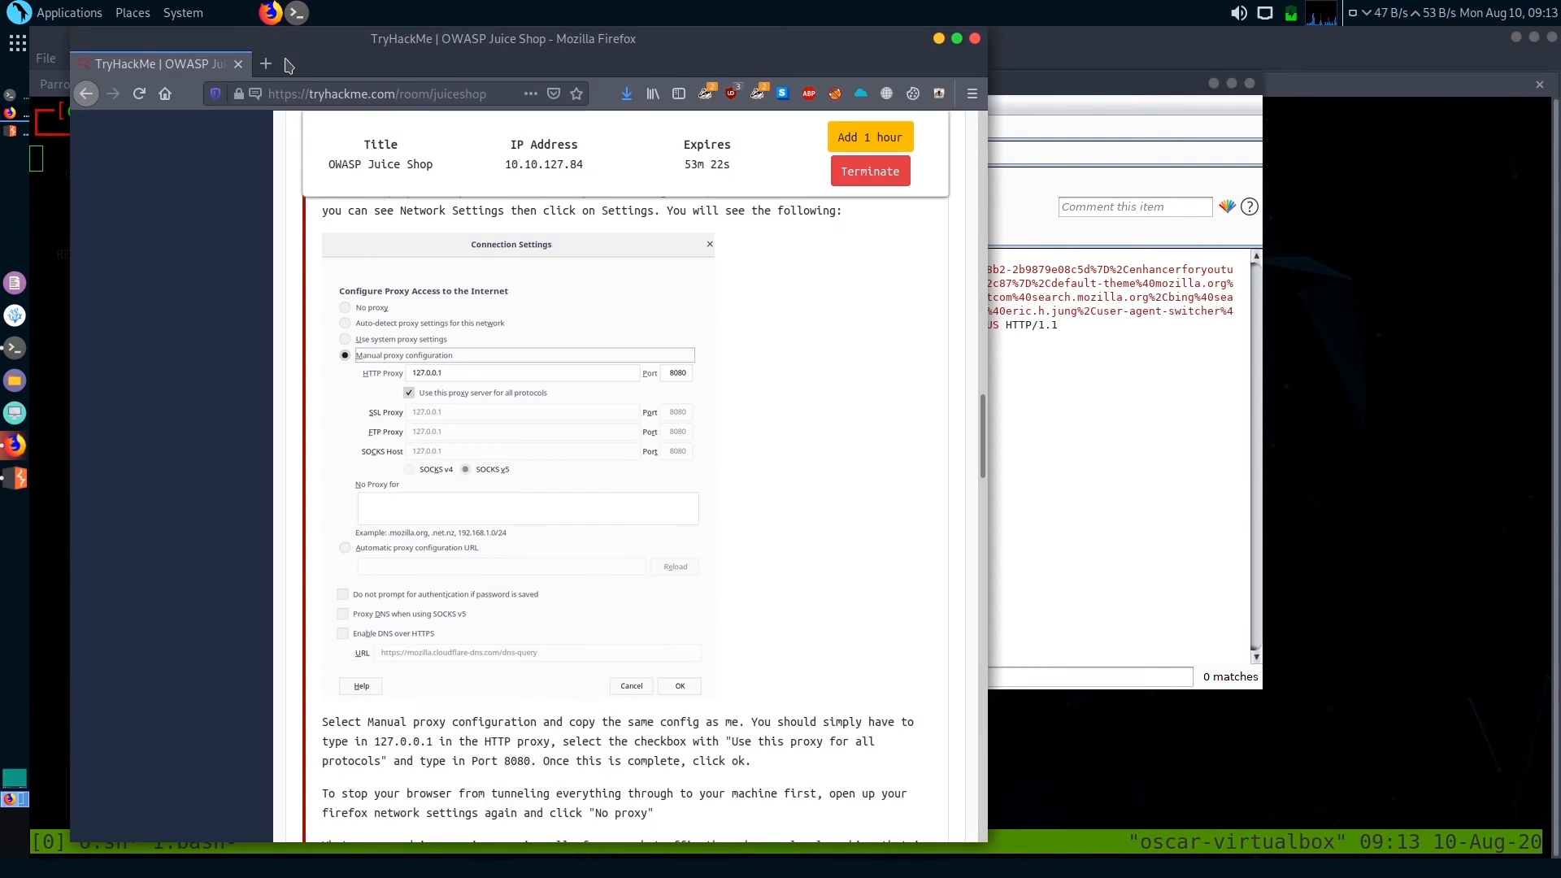
# Search the web for "foxy porxy mozilla extension" in a new tab and open the FoxyProxy Standard add-on page
pyautogui.click(265, 64)
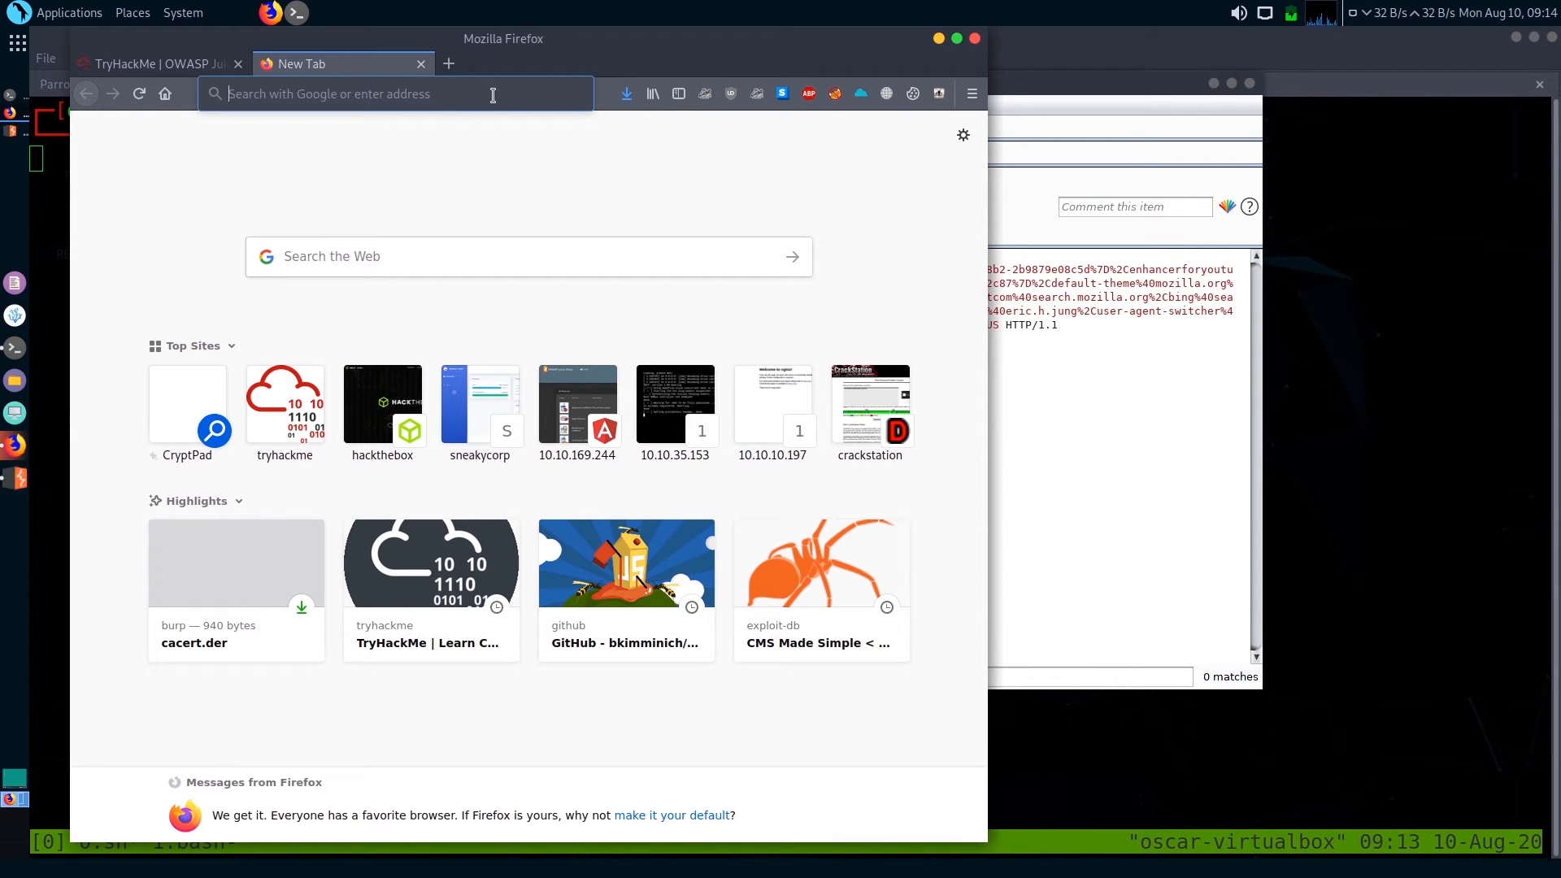
pyautogui.write('fox')
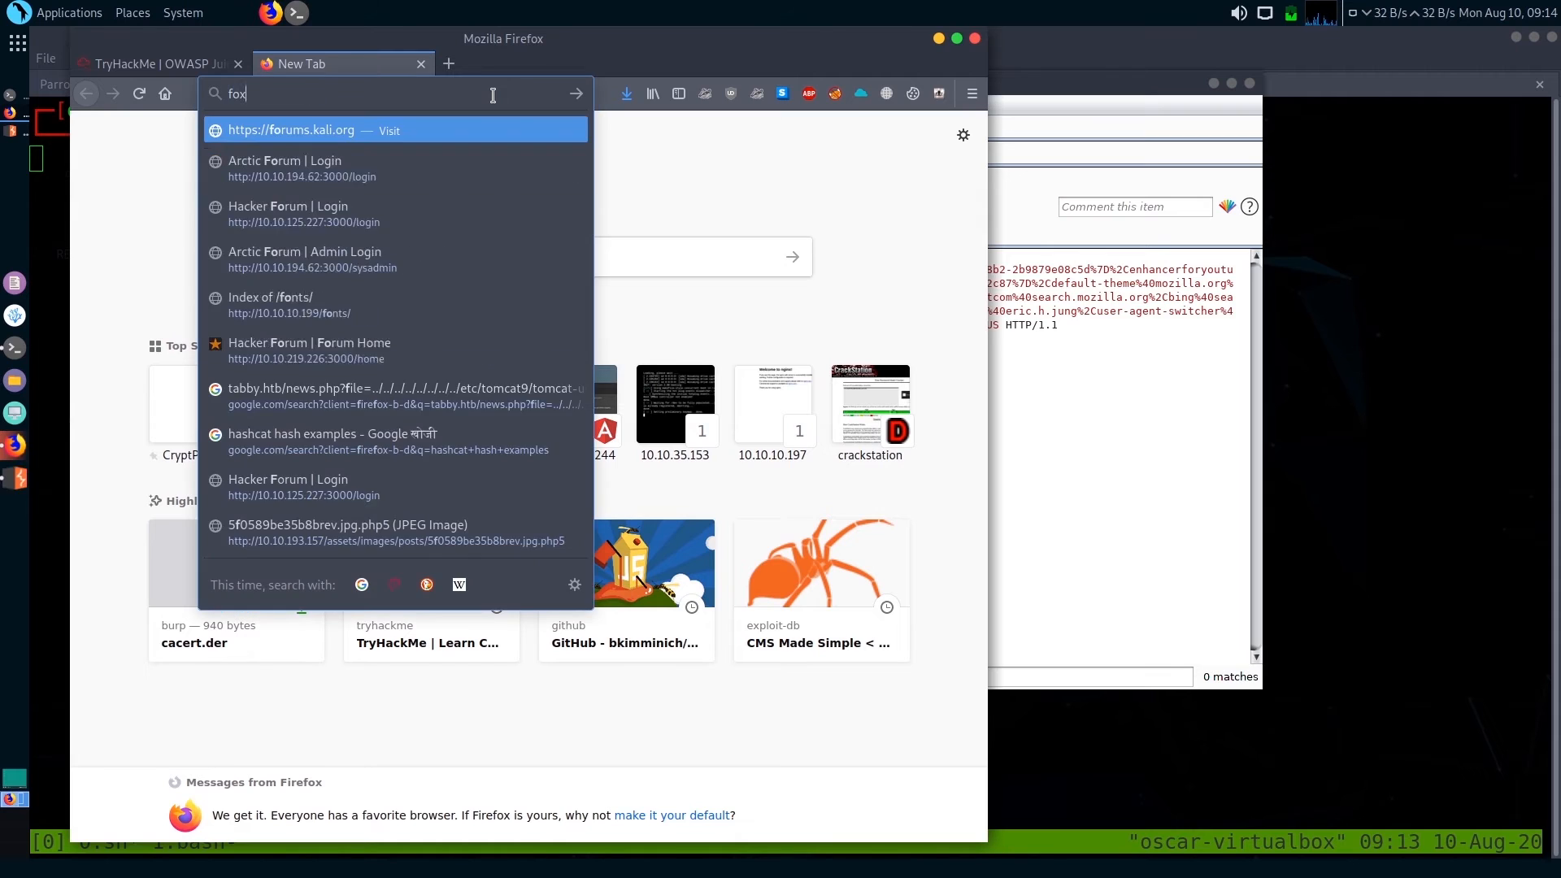
pyautogui.write('y porxy ')
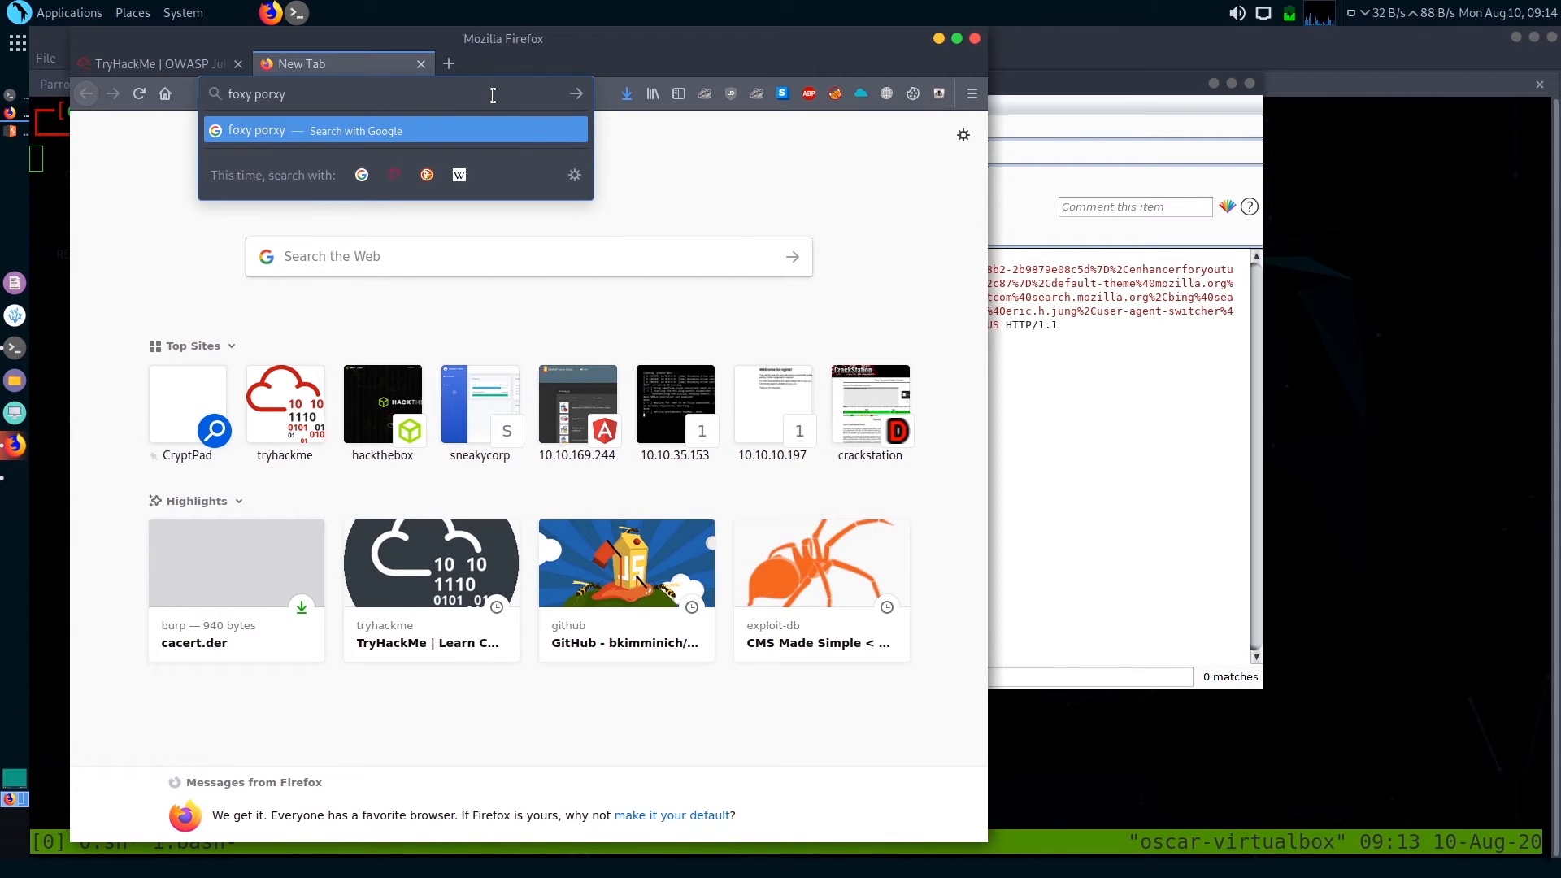
pyautogui.write('mozia')
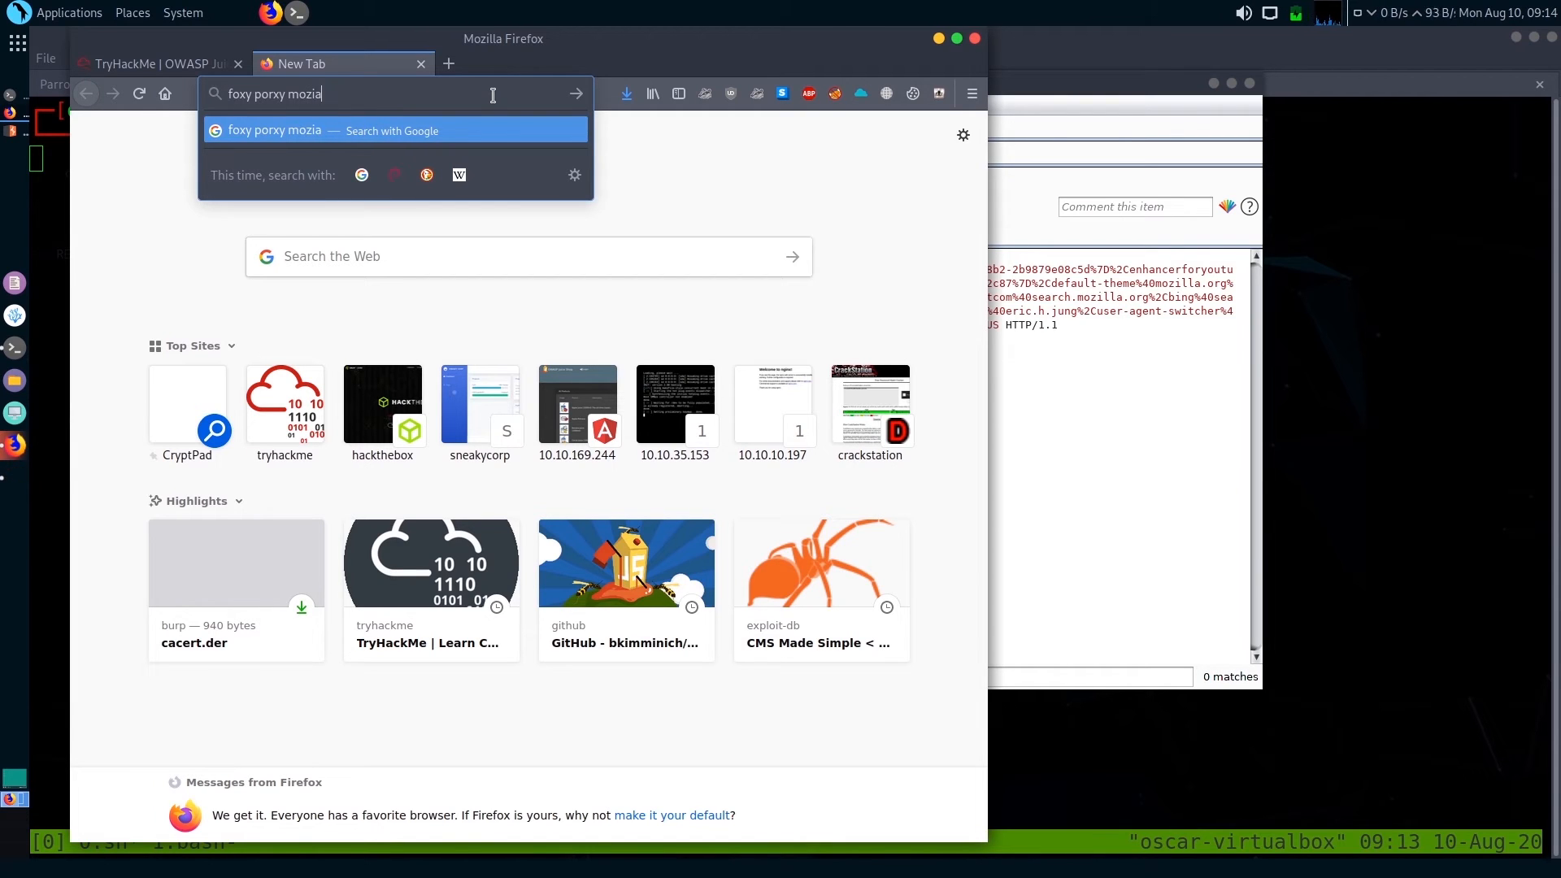
pyautogui.press('BackSpace')
pyautogui.write('lla exte')
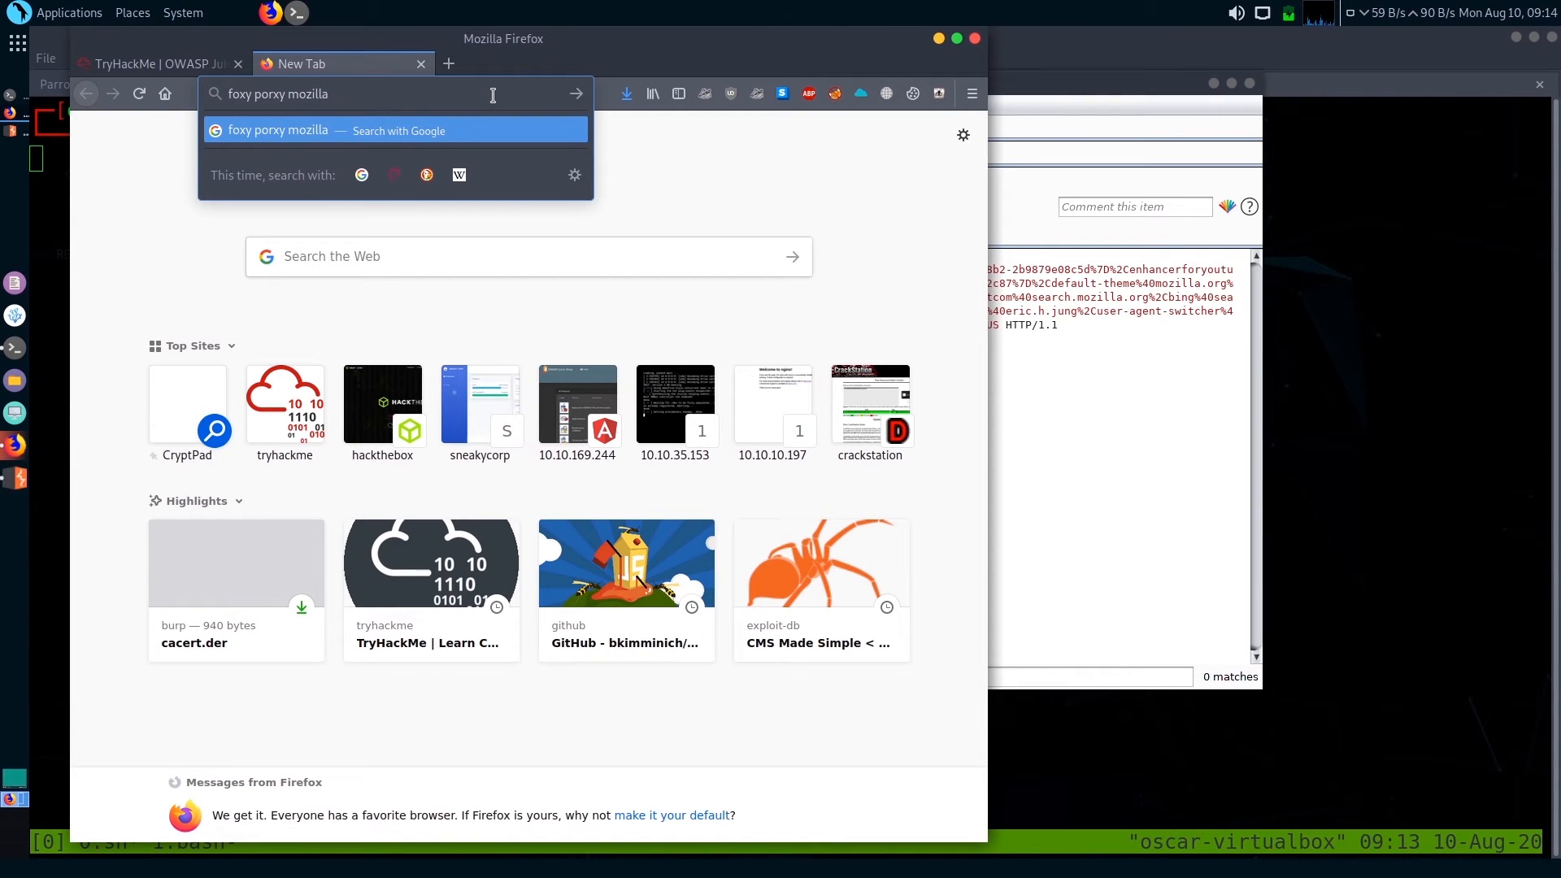
pyautogui.write('nsion')
pyautogui.press('Return')
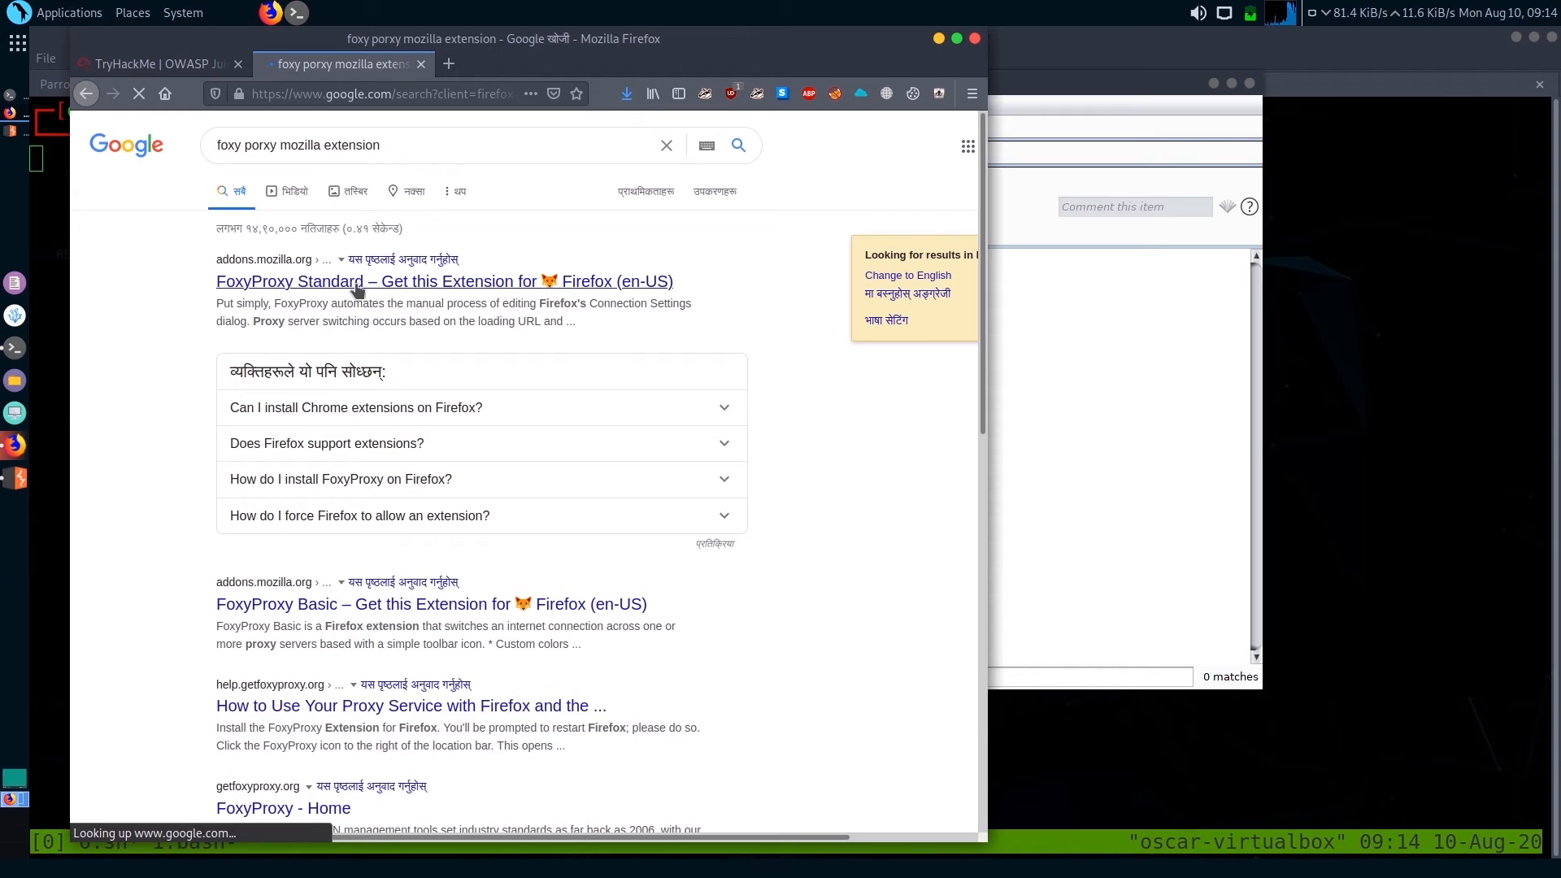
pyautogui.click(505, 282)
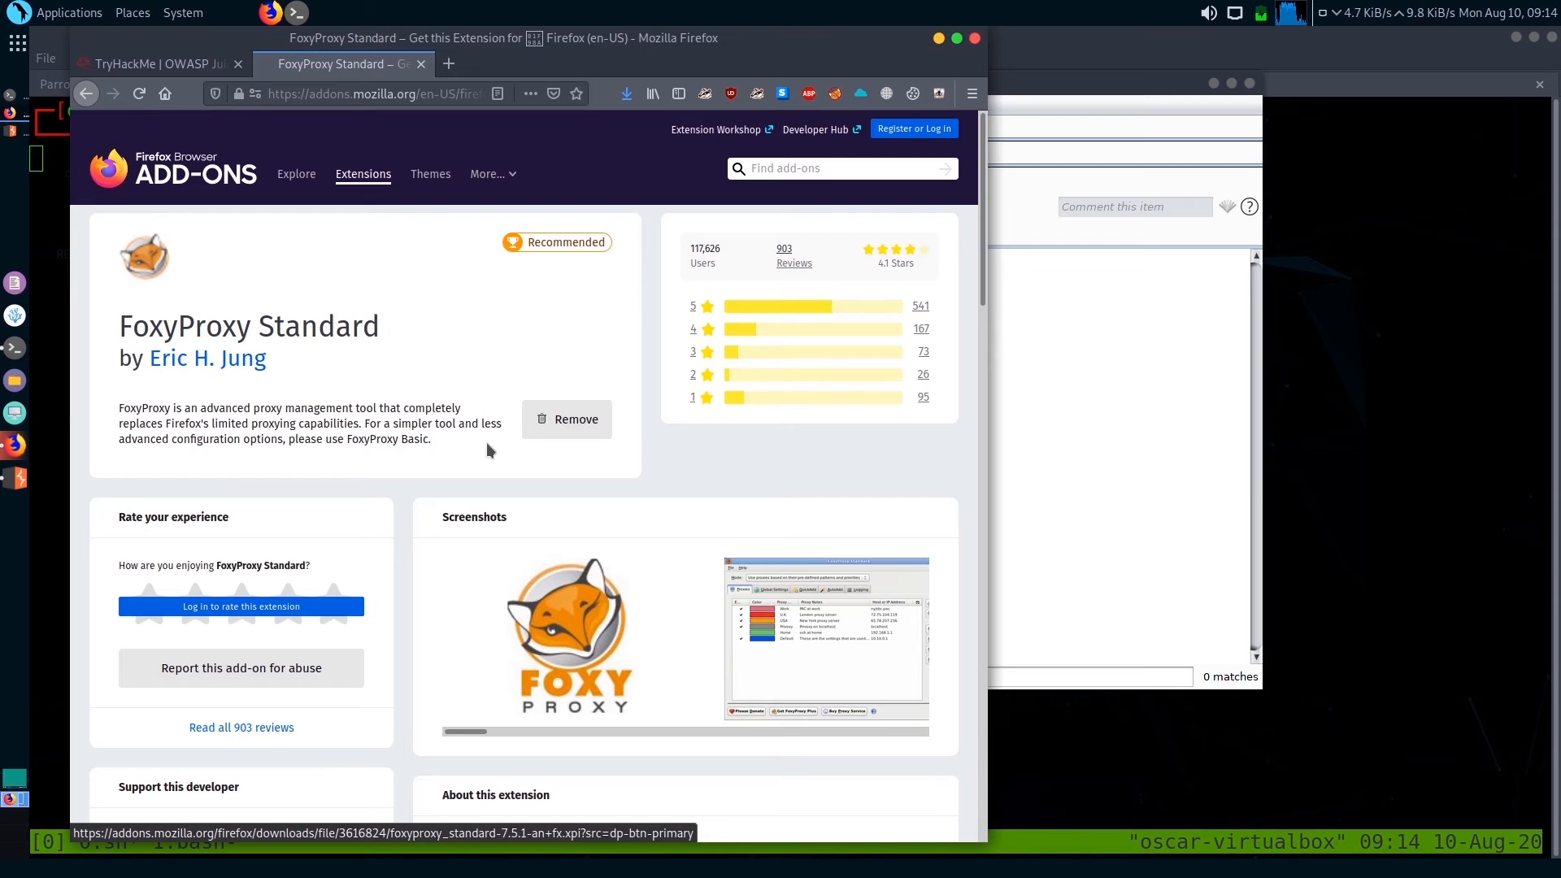
# Start a new proxy entry in the FoxyProxy options, titled burp_proxy and of type HTTP
pyautogui.click(840, 98)
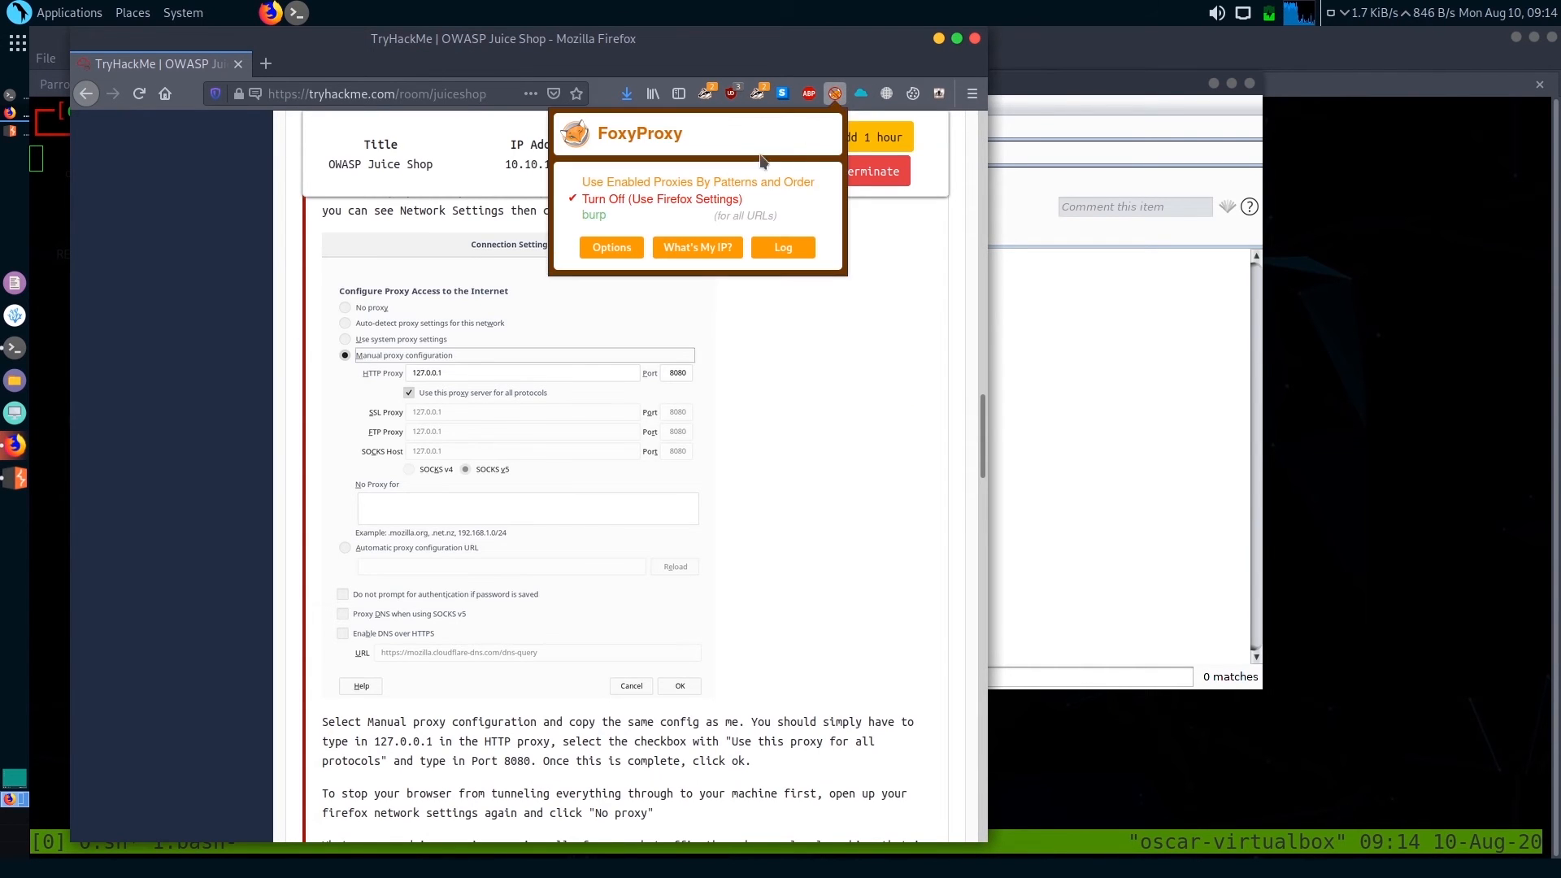
pyautogui.click(602, 252)
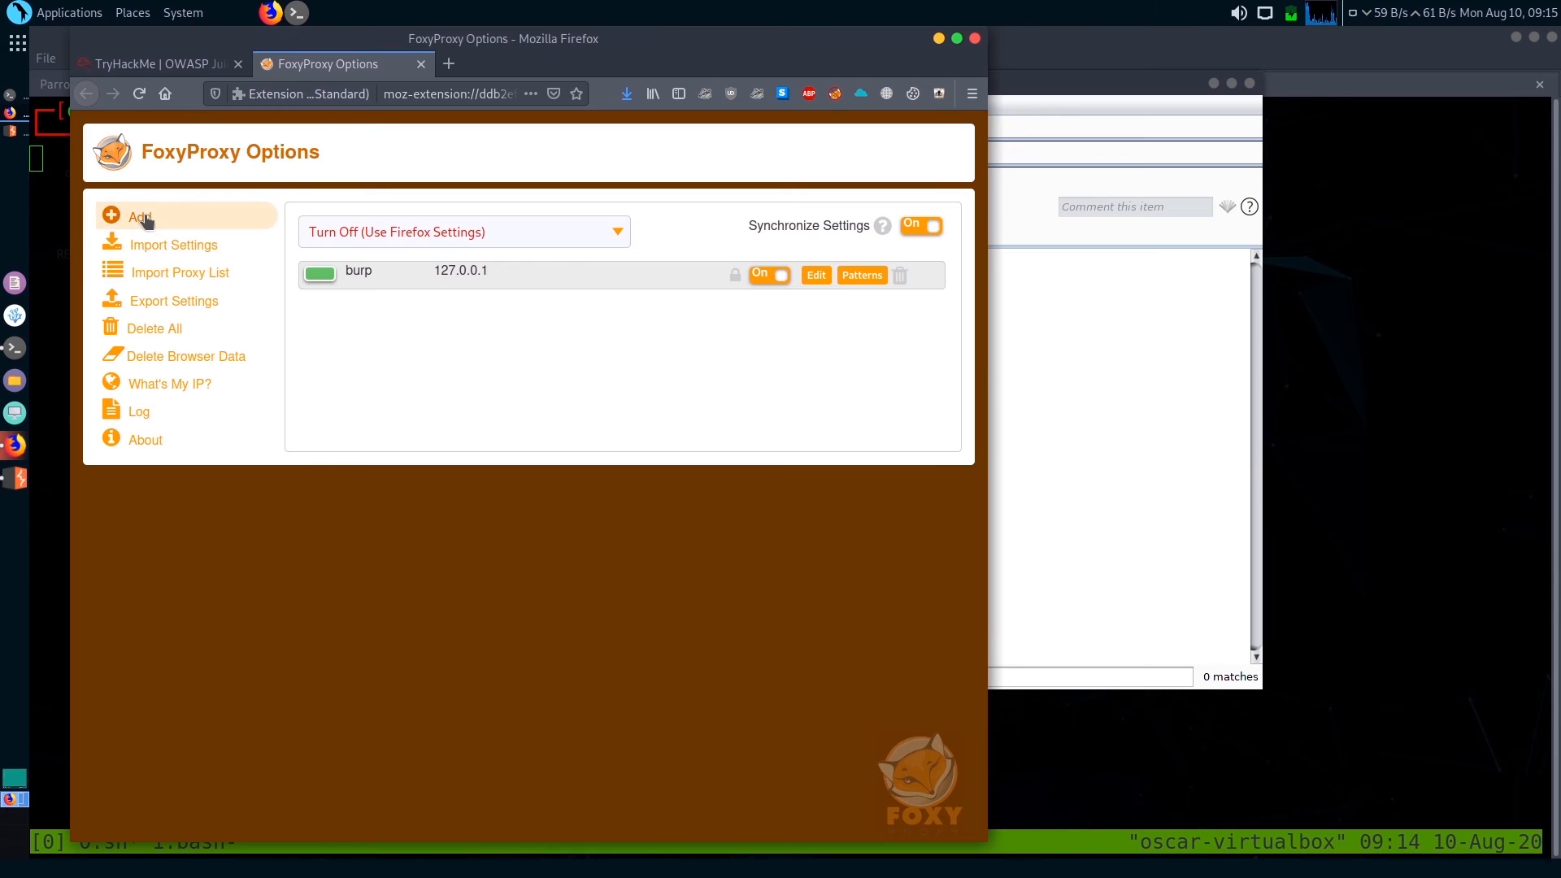
pyautogui.click(146, 221)
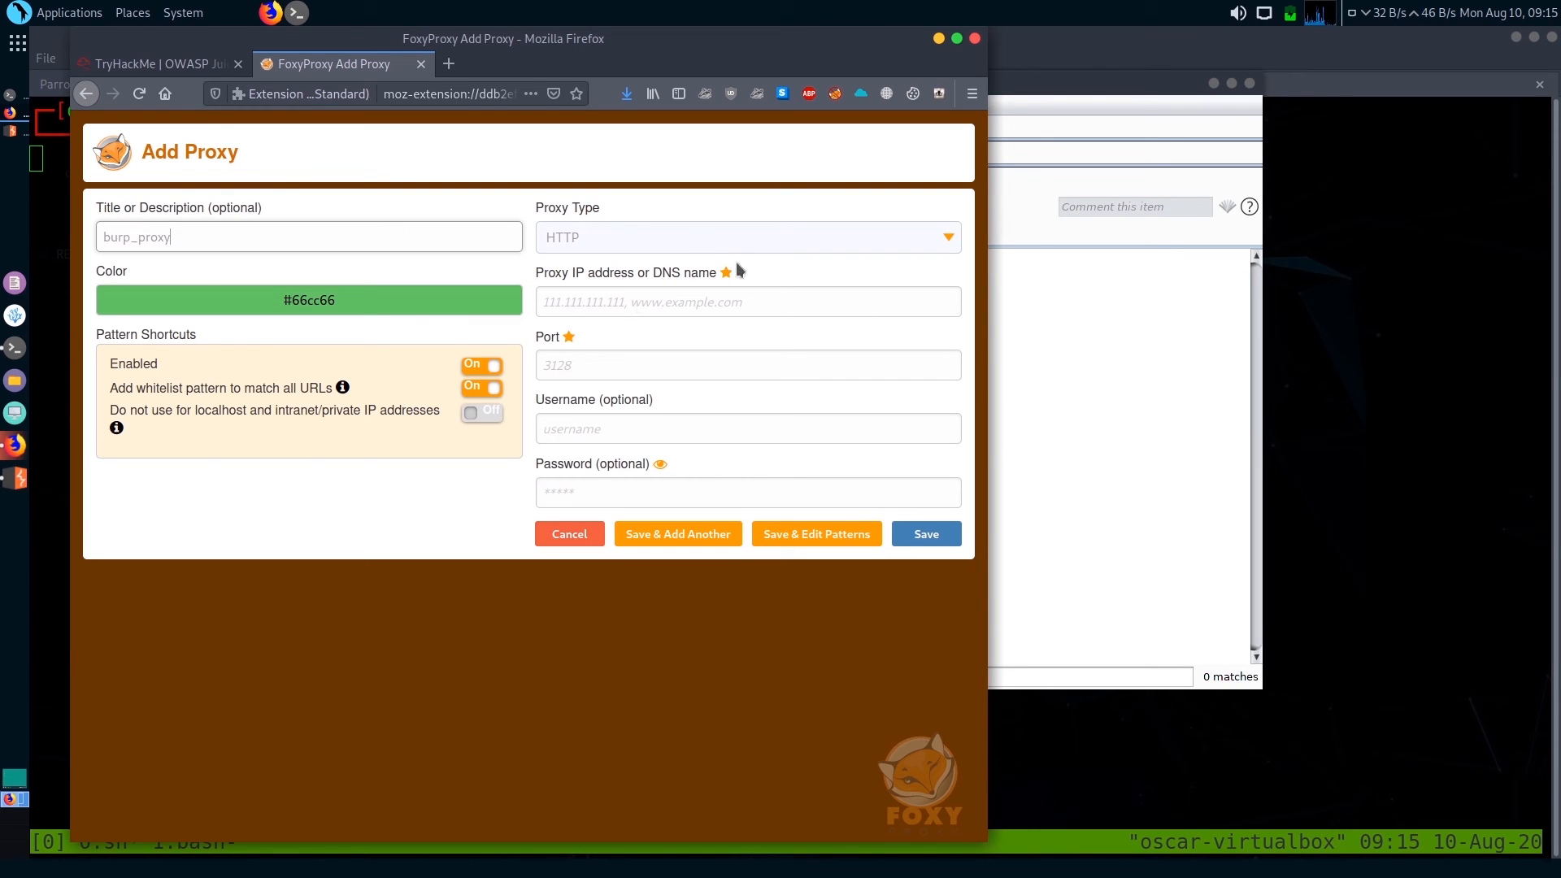
pyautogui.click(823, 242)
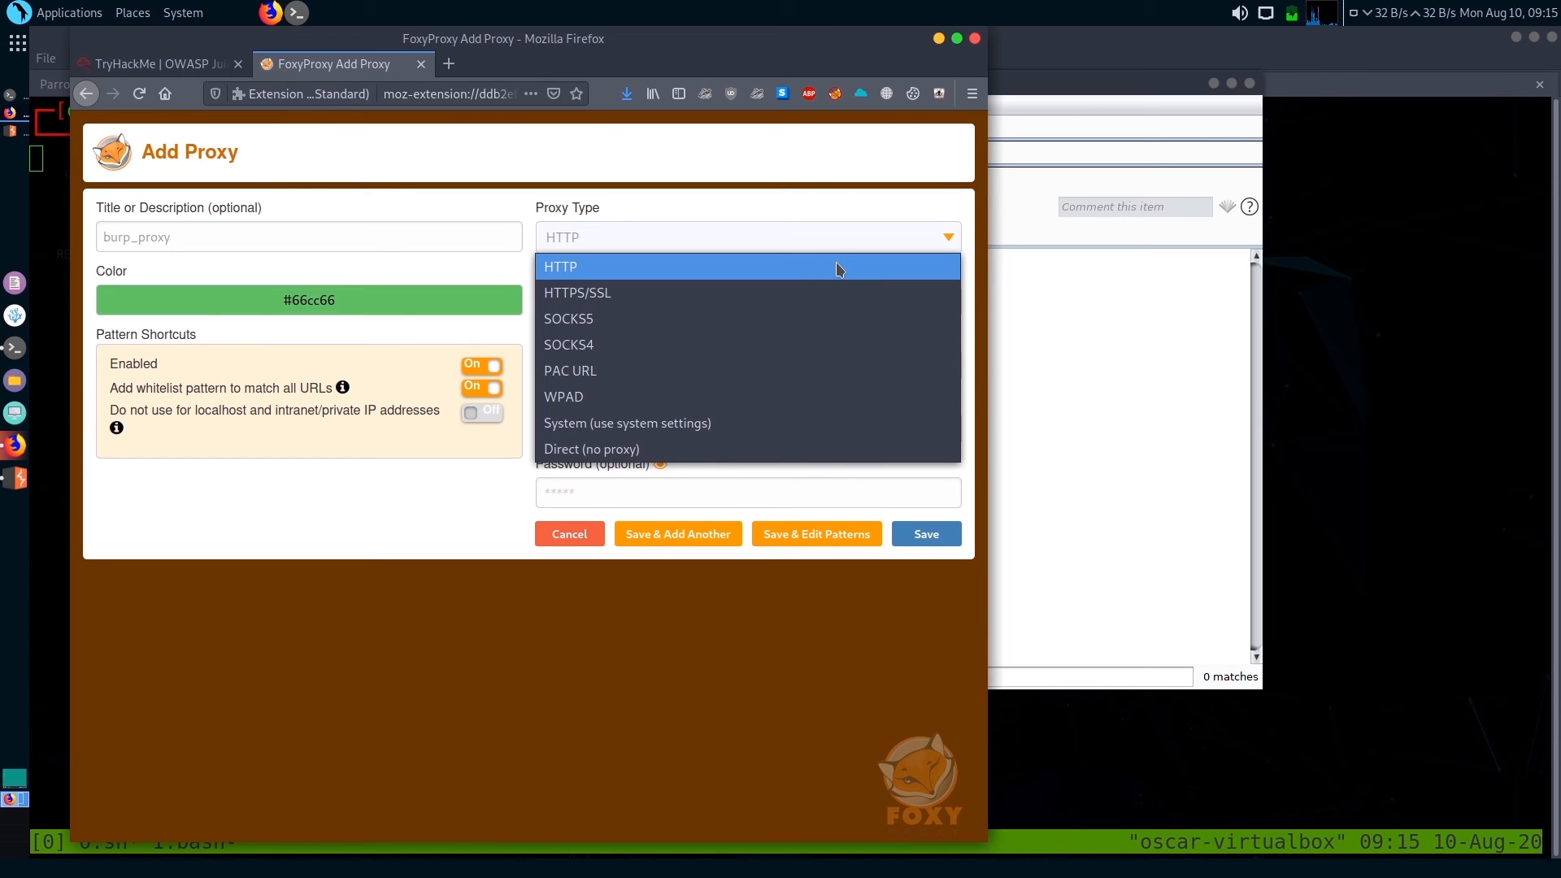
pyautogui.click(834, 265)
# Set the new proxy's IP address to 127.0.0.1 and its port to 8080
pyautogui.click(646, 301)
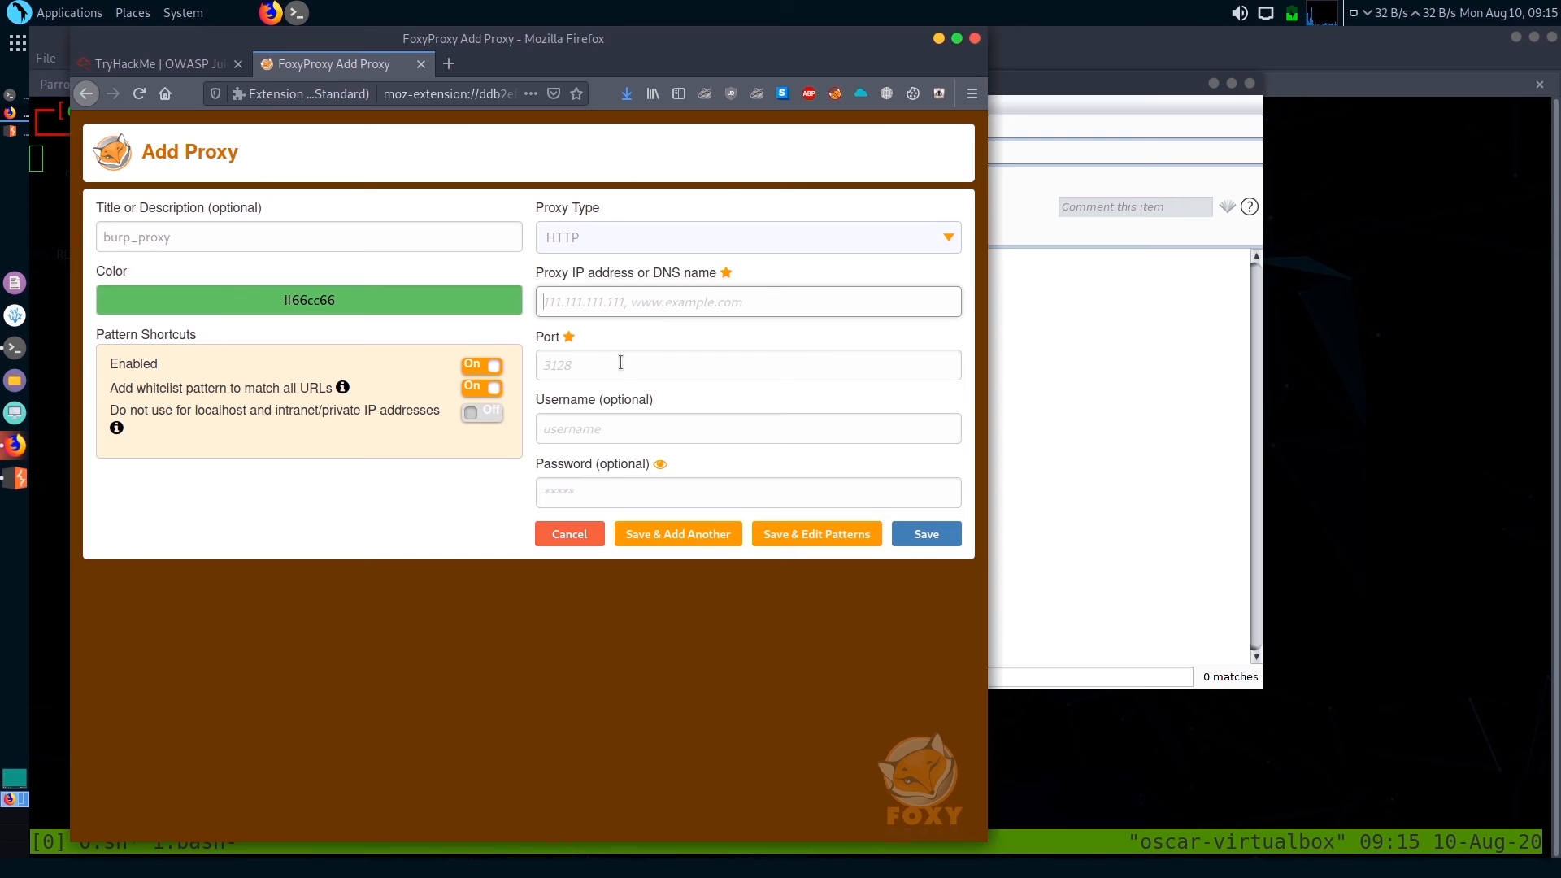
pyautogui.write('127.0.0.1')
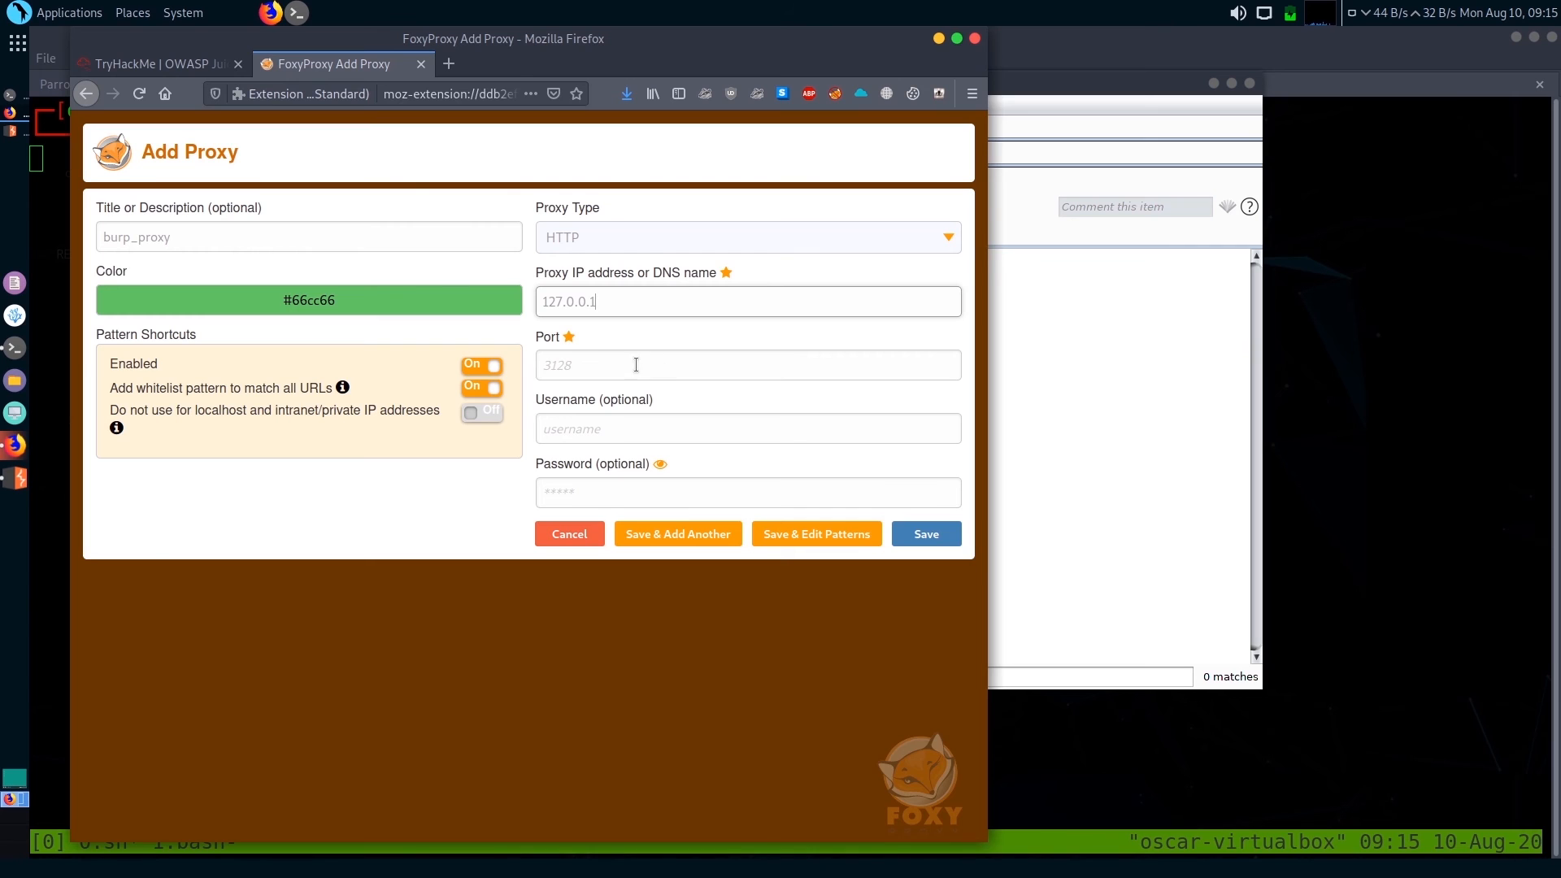
pyautogui.click(635, 365)
pyautogui.write('8080')
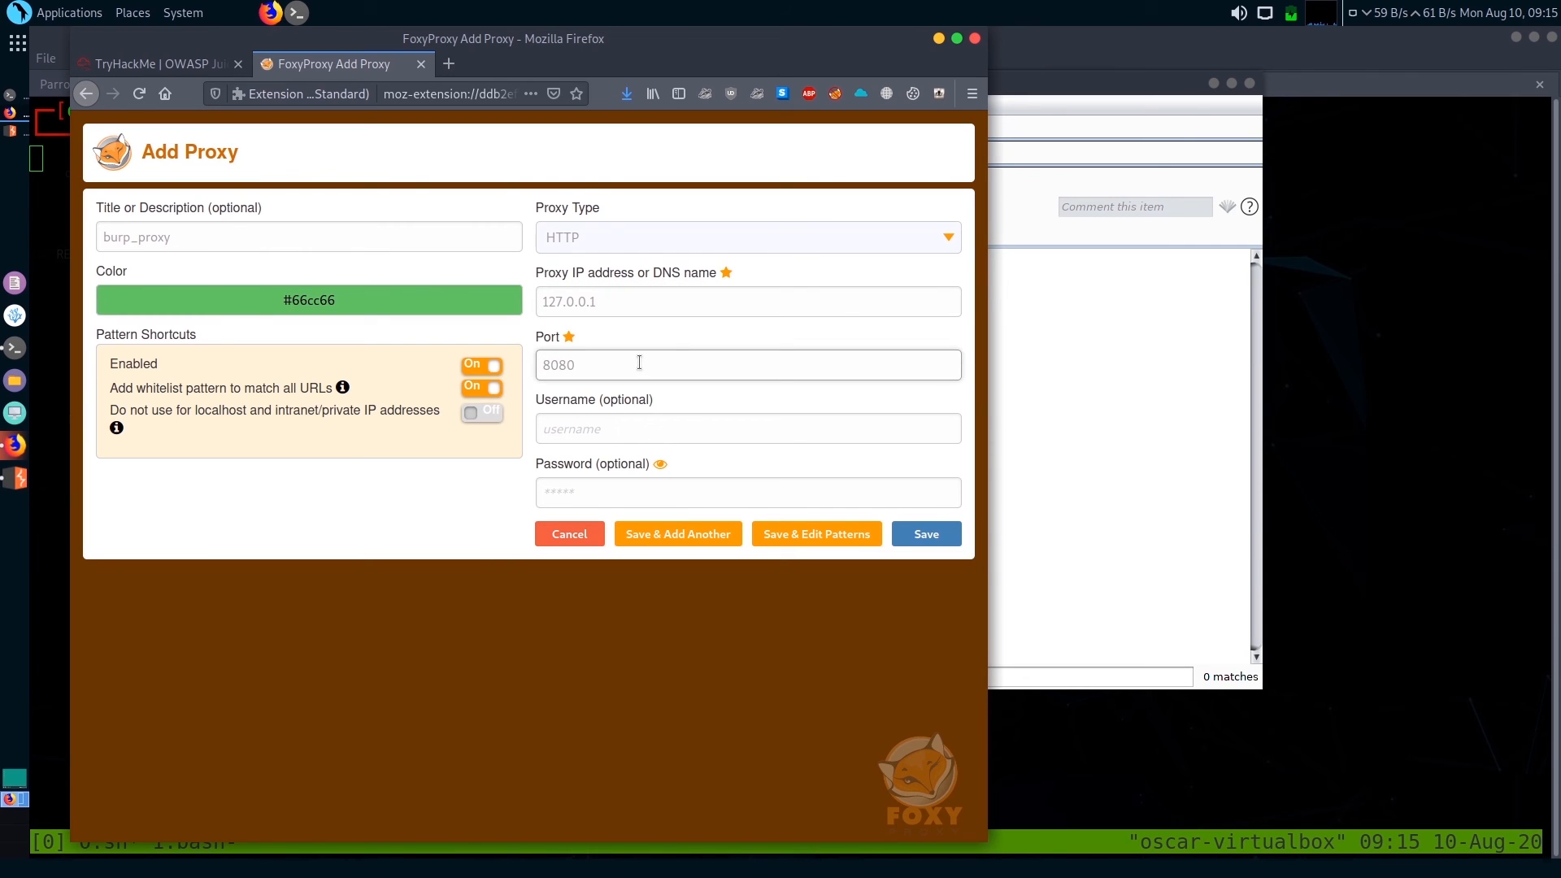
# Check the listener address in Burp Suite's proxy options, and save the burp_proxy entry back in Firefox
pyautogui.click(1238, 373)
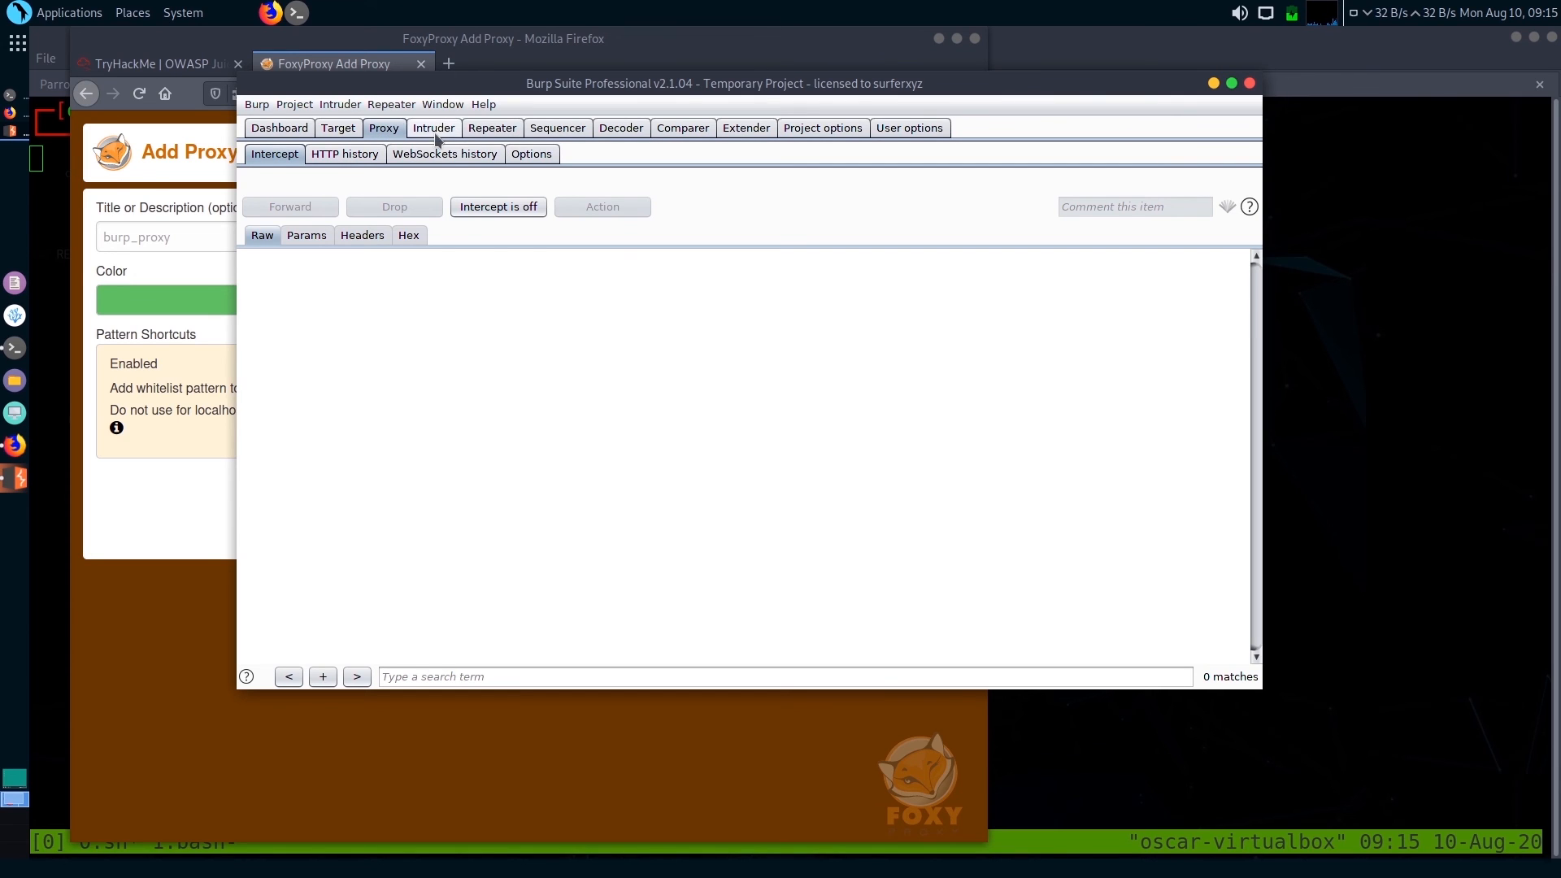
pyautogui.click(525, 154)
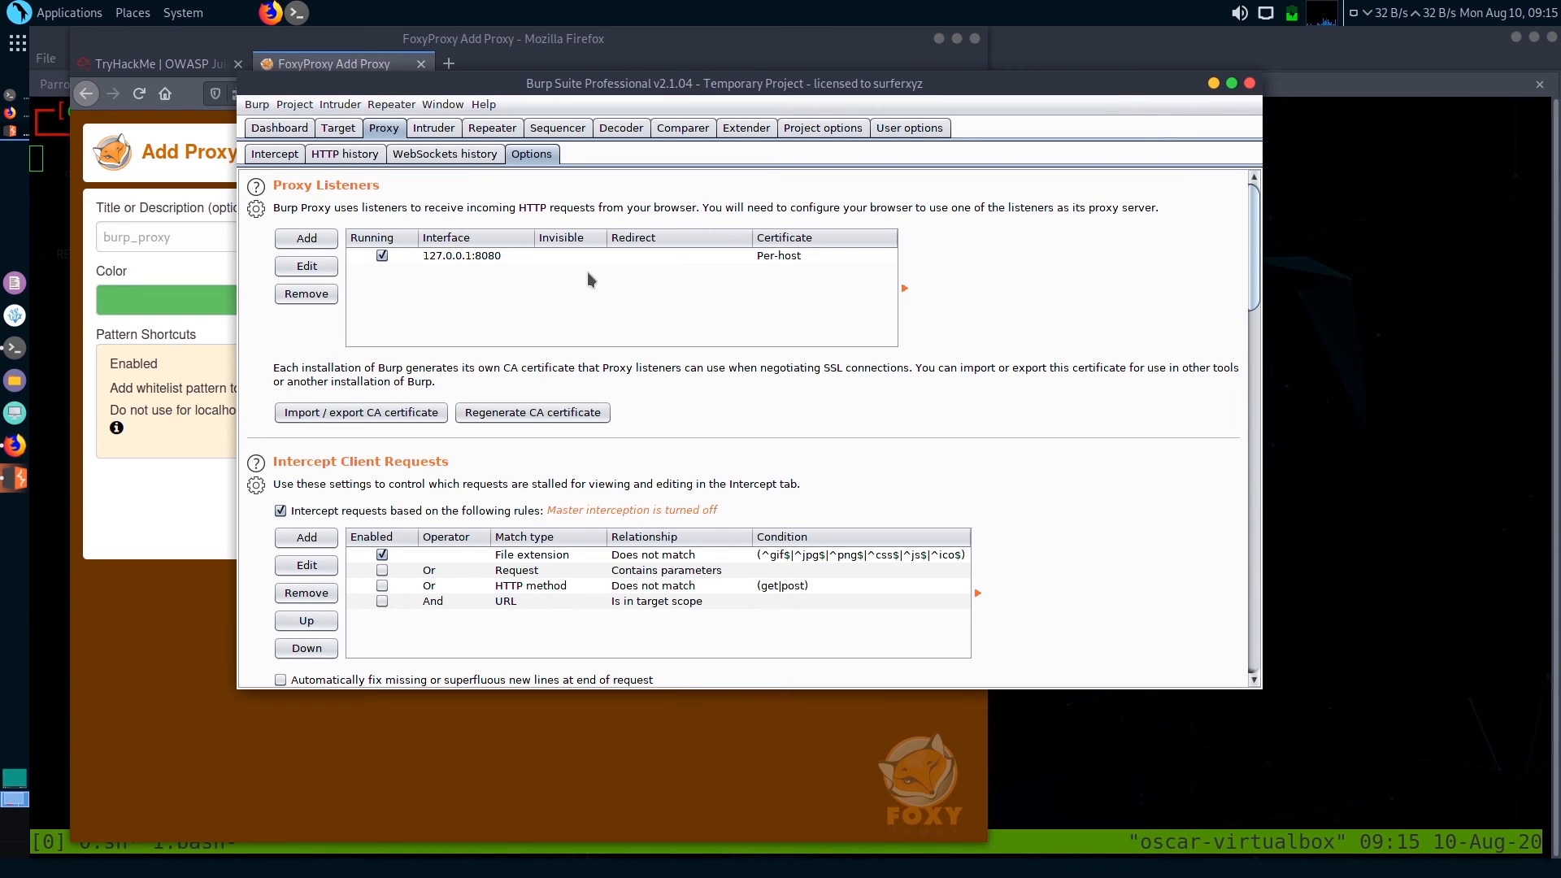
pyautogui.click(187, 535)
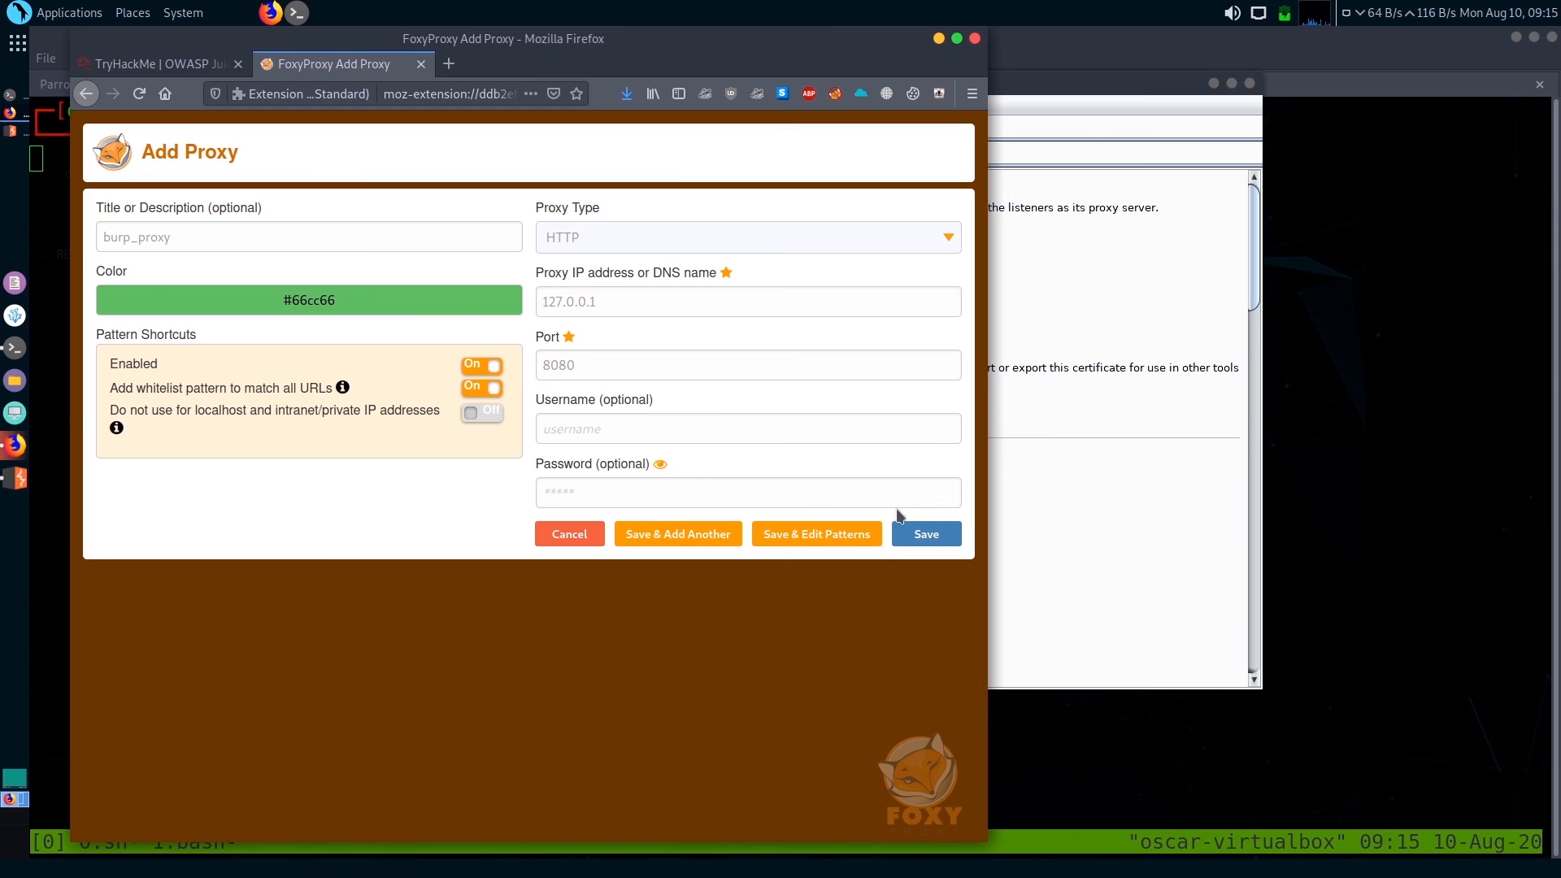
pyautogui.click(924, 537)
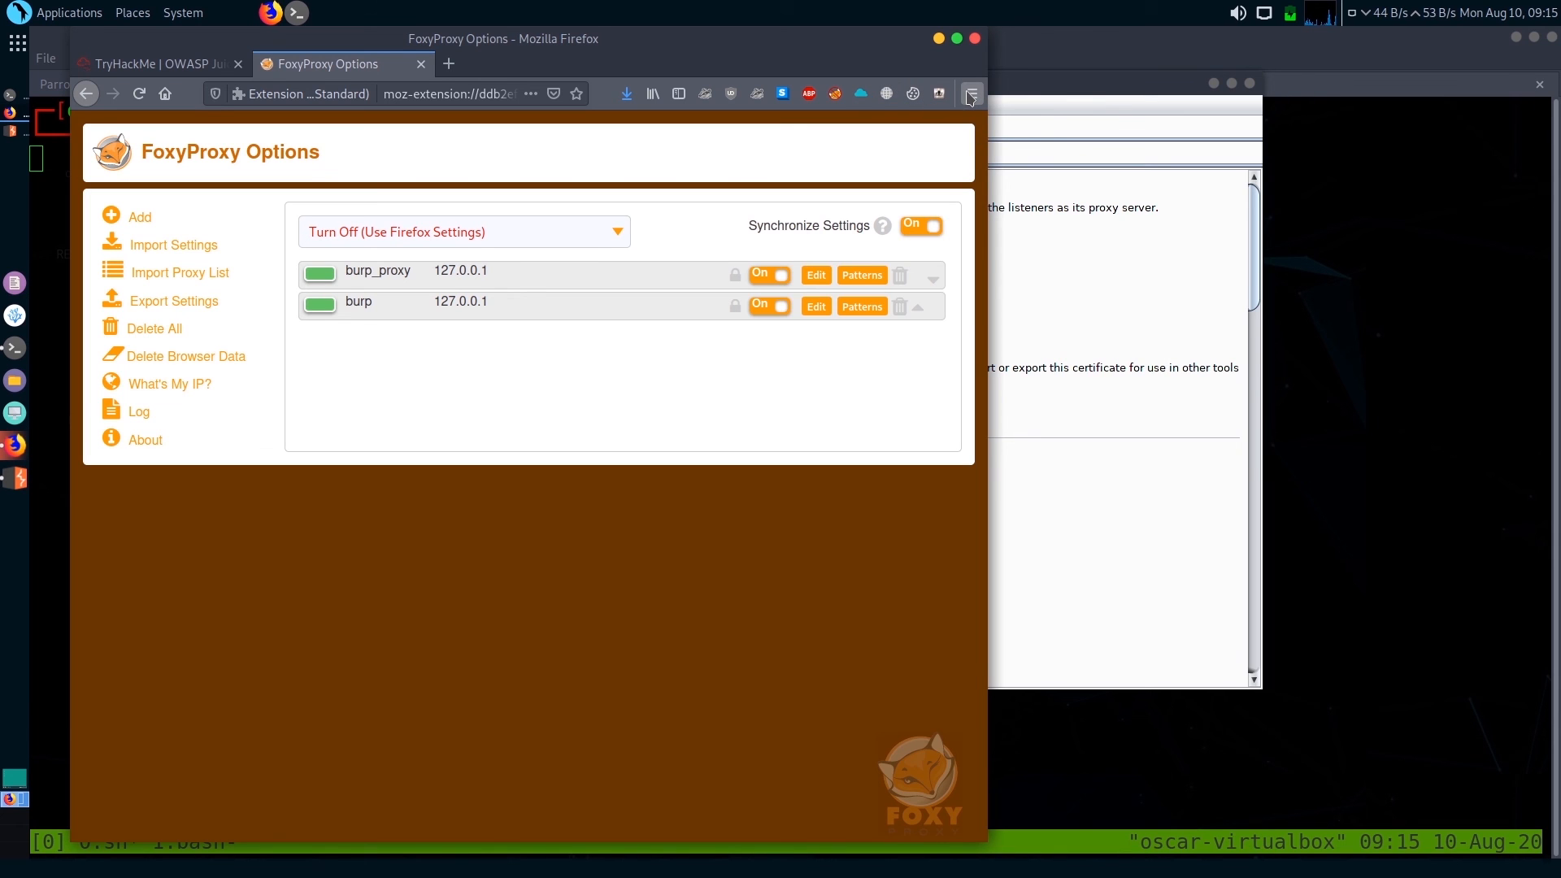
# Try the No proxy option in Firefox's network connection settings, and leave the preferences without saving
pyautogui.click(971, 94)
pyautogui.click(779, 396)
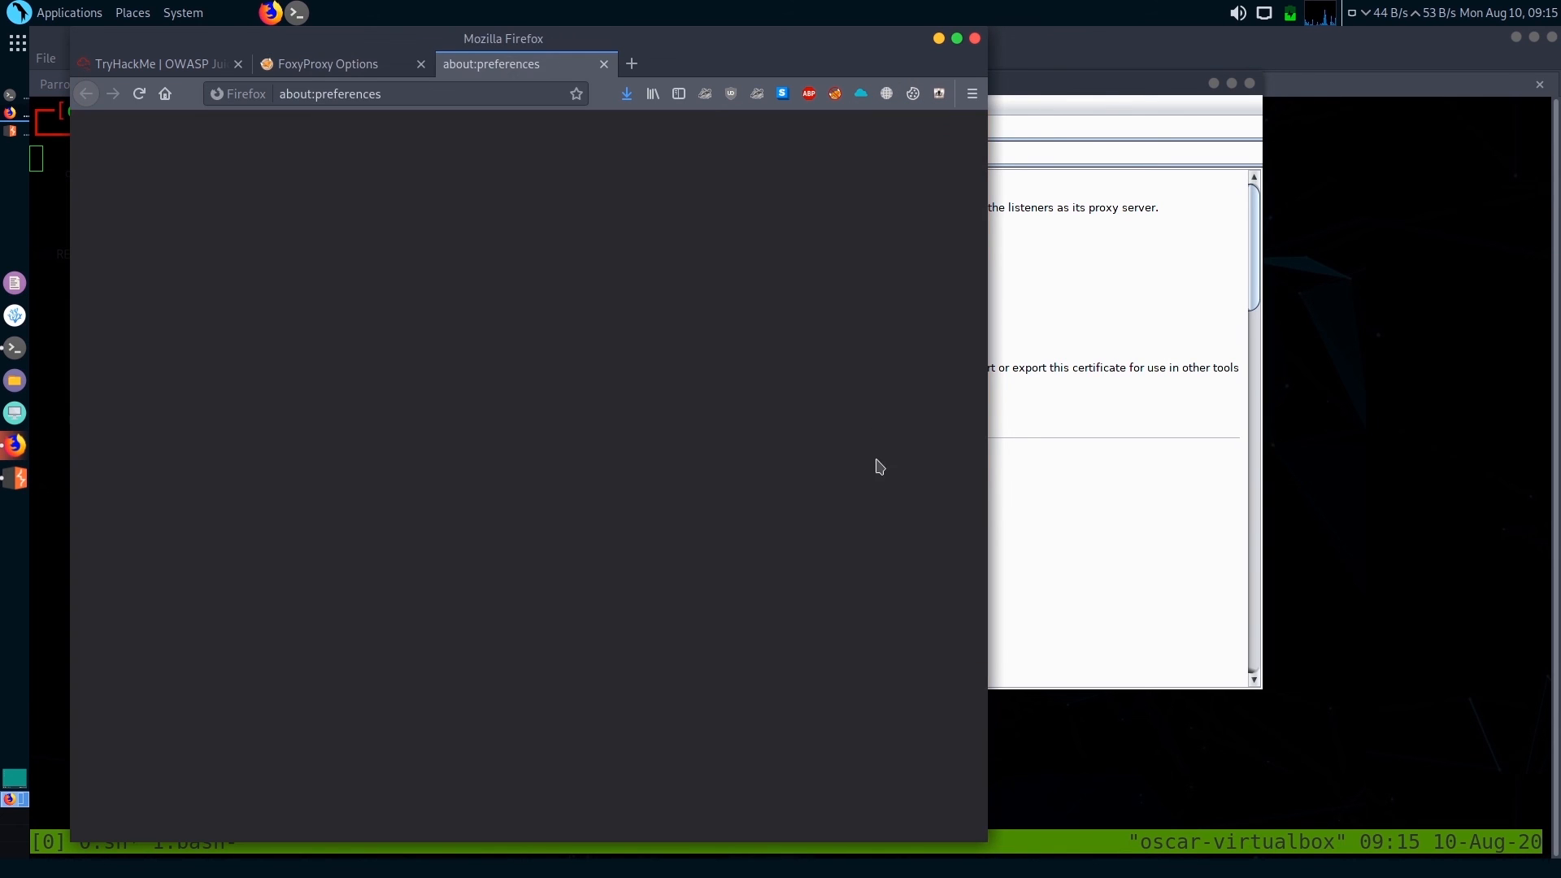
pyautogui.scroll(-20, 819, 504)
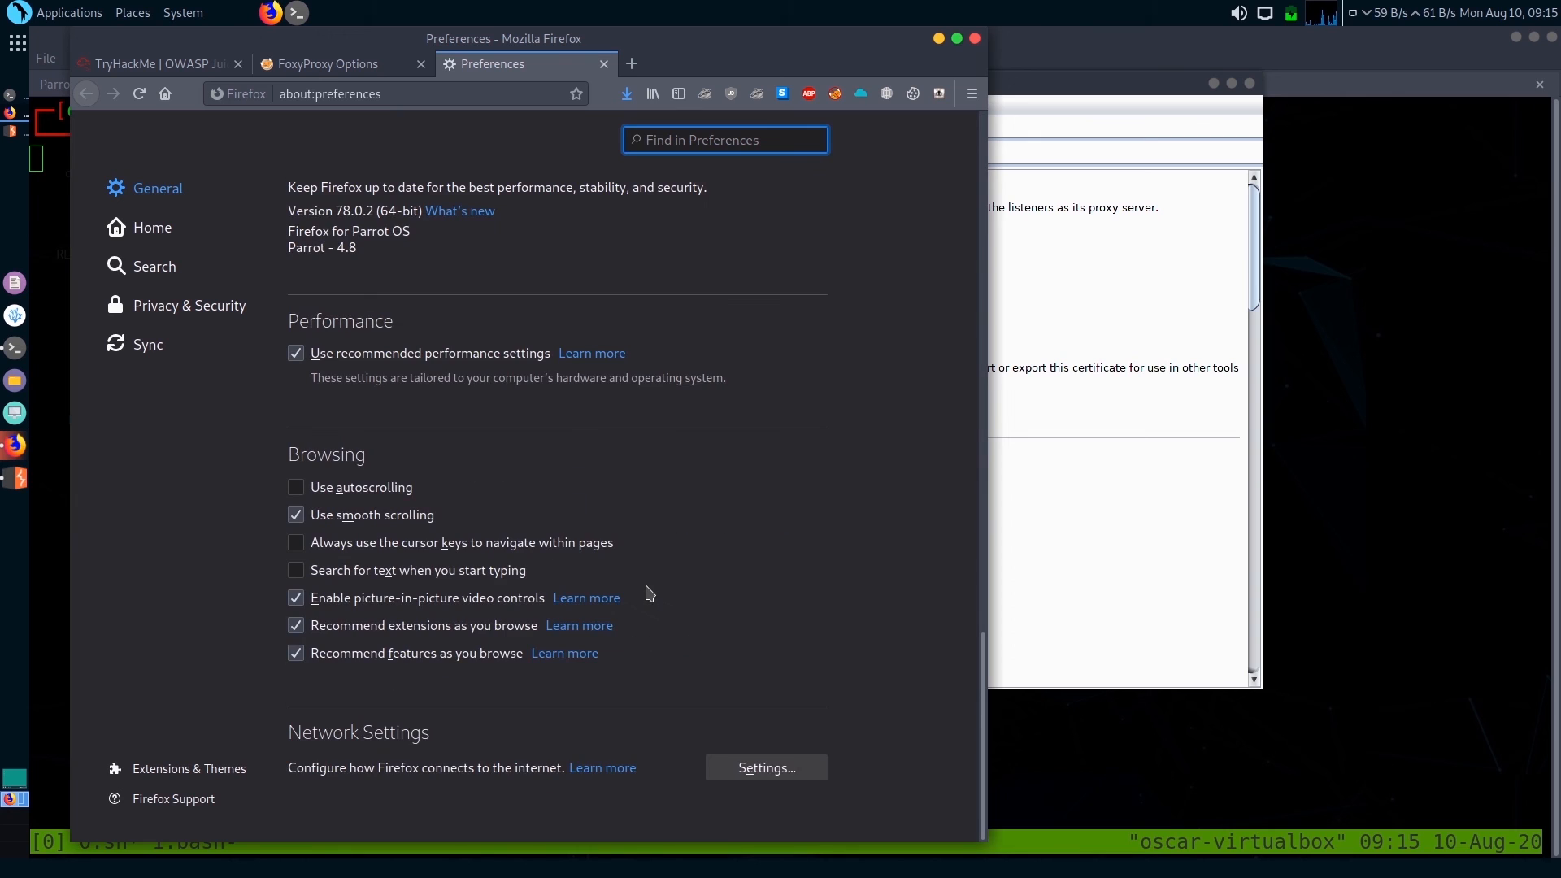
pyautogui.click(767, 768)
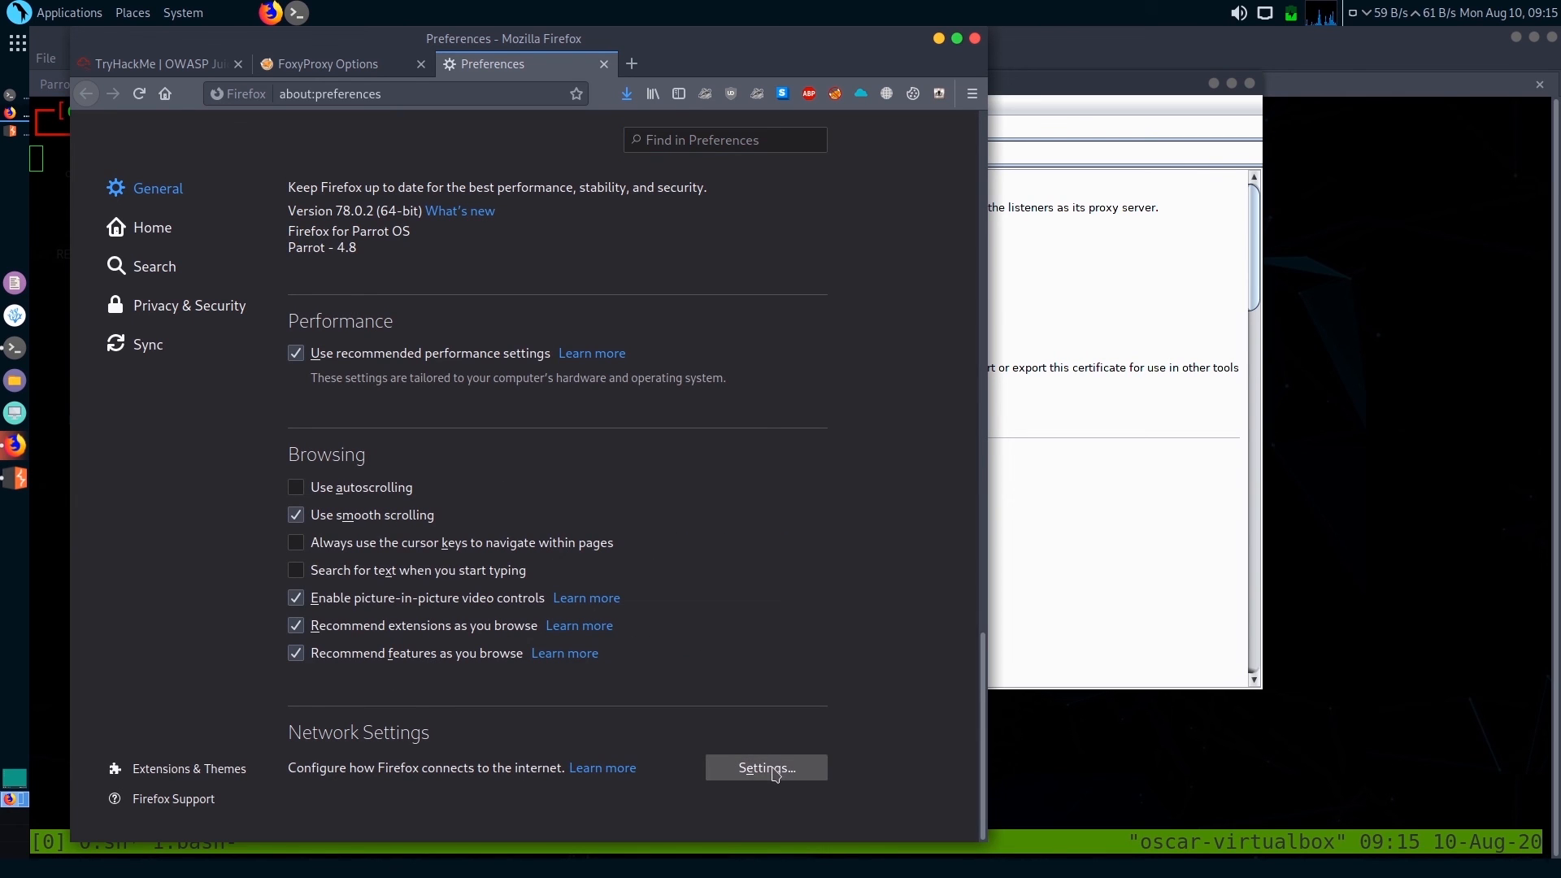
pyautogui.click(241, 227)
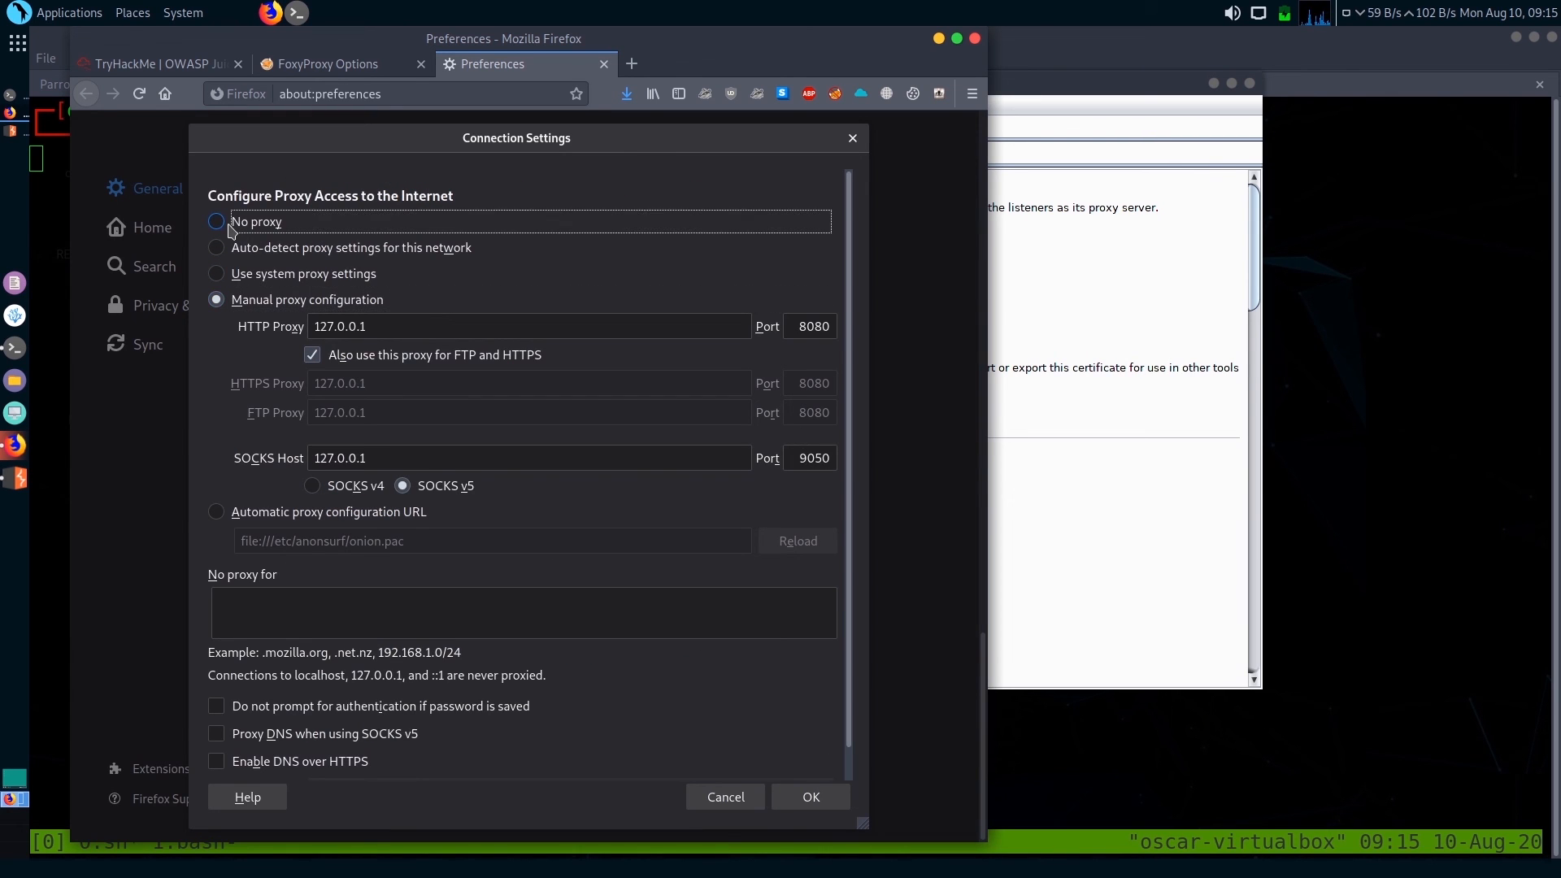
pyautogui.click(852, 138)
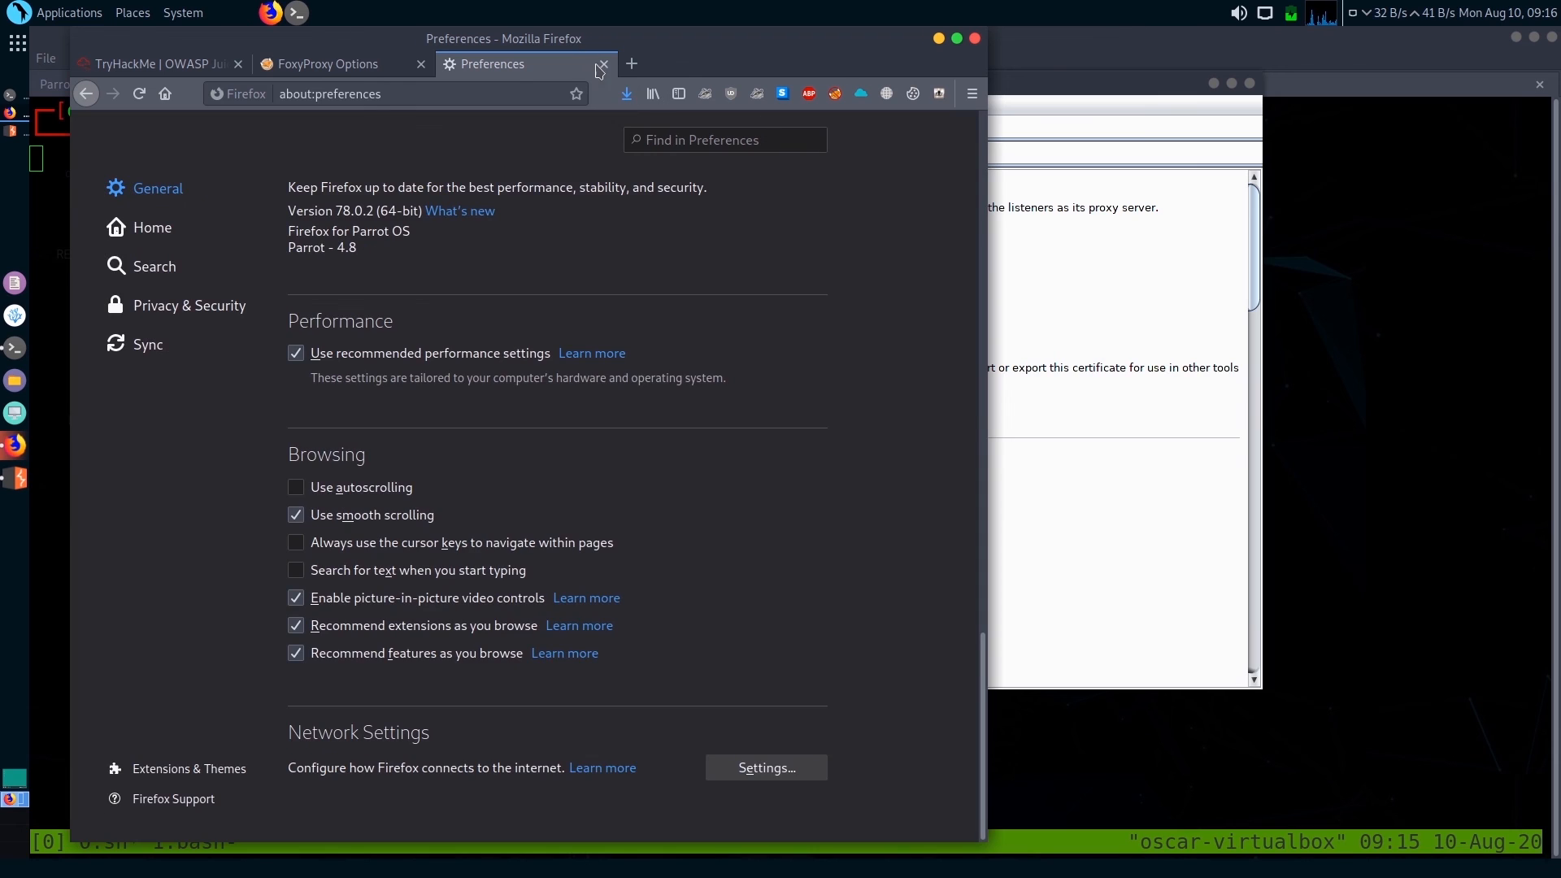
pyautogui.click(603, 64)
# Close the FoxyProxy Options tab and switch FoxyProxy to burp_proxy for all URLs
pyautogui.click(422, 70)
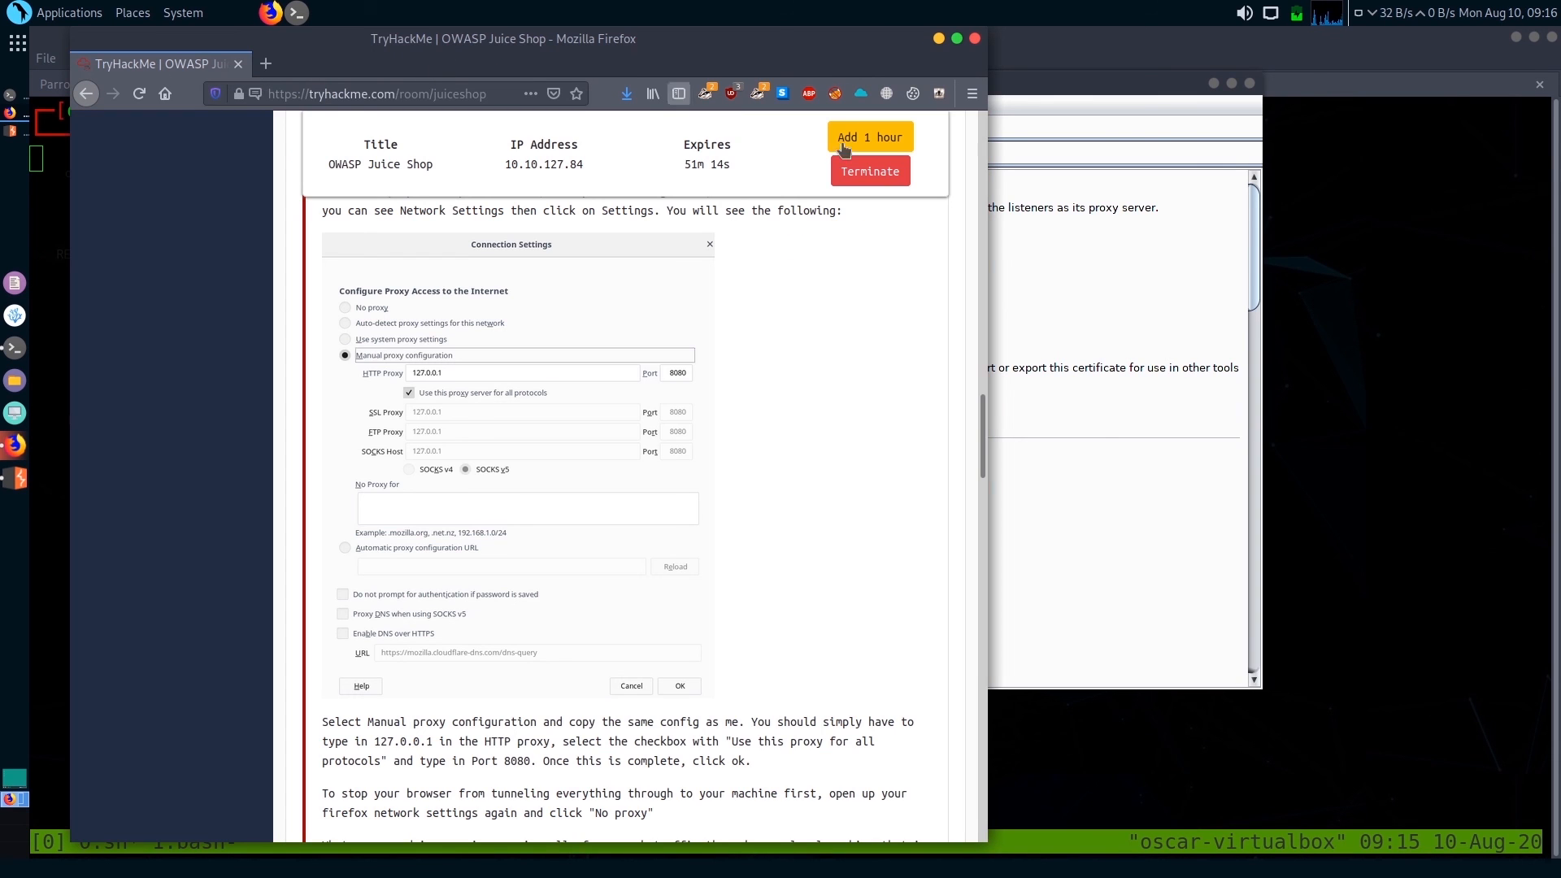
pyautogui.click(835, 93)
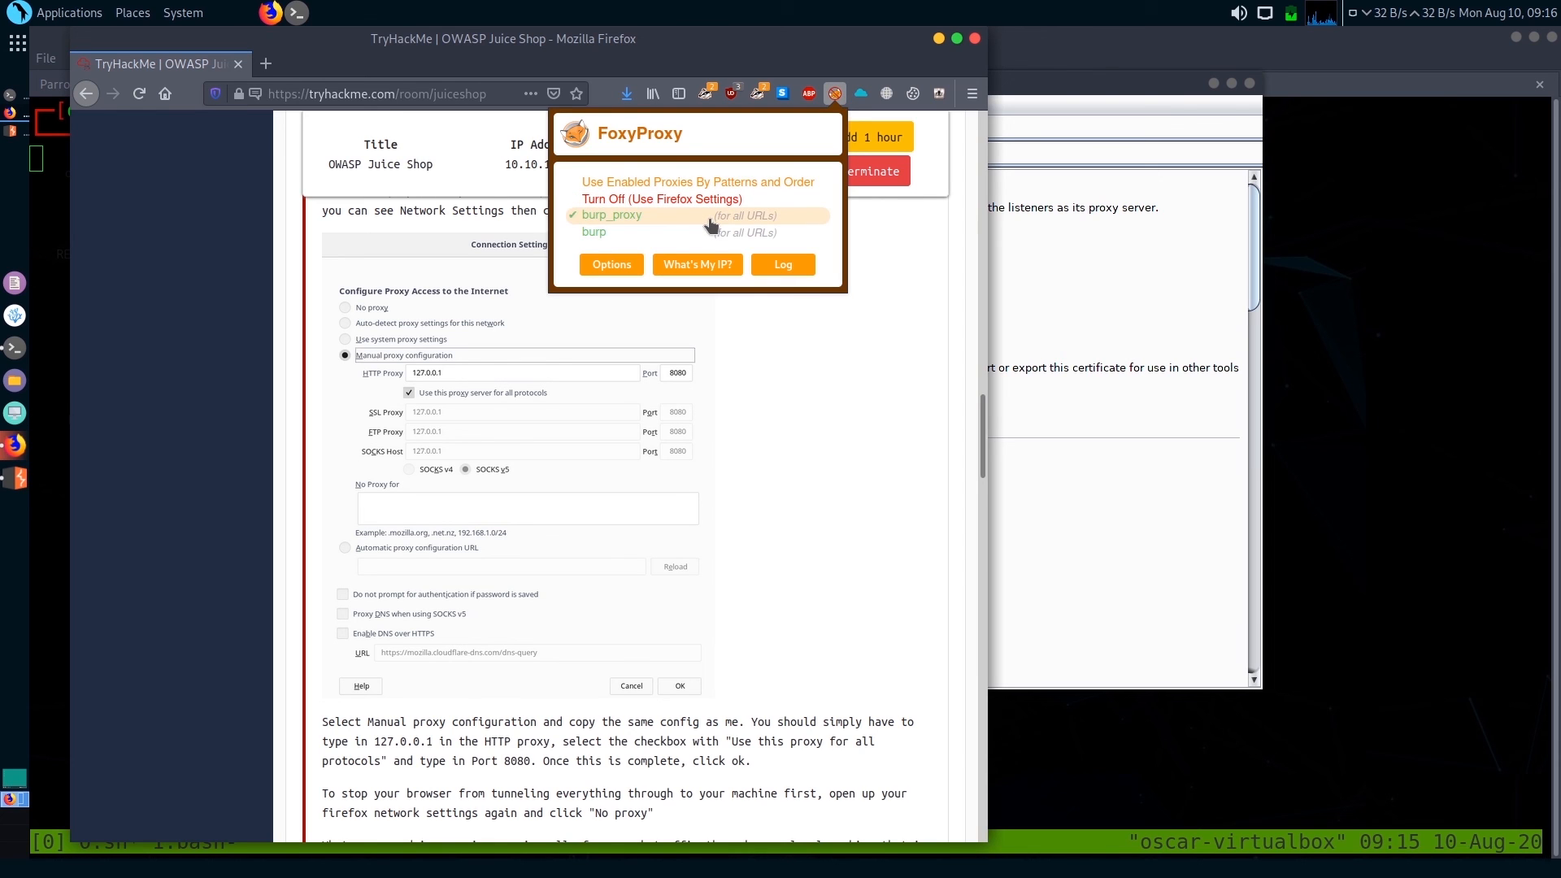
pyautogui.click(876, 350)
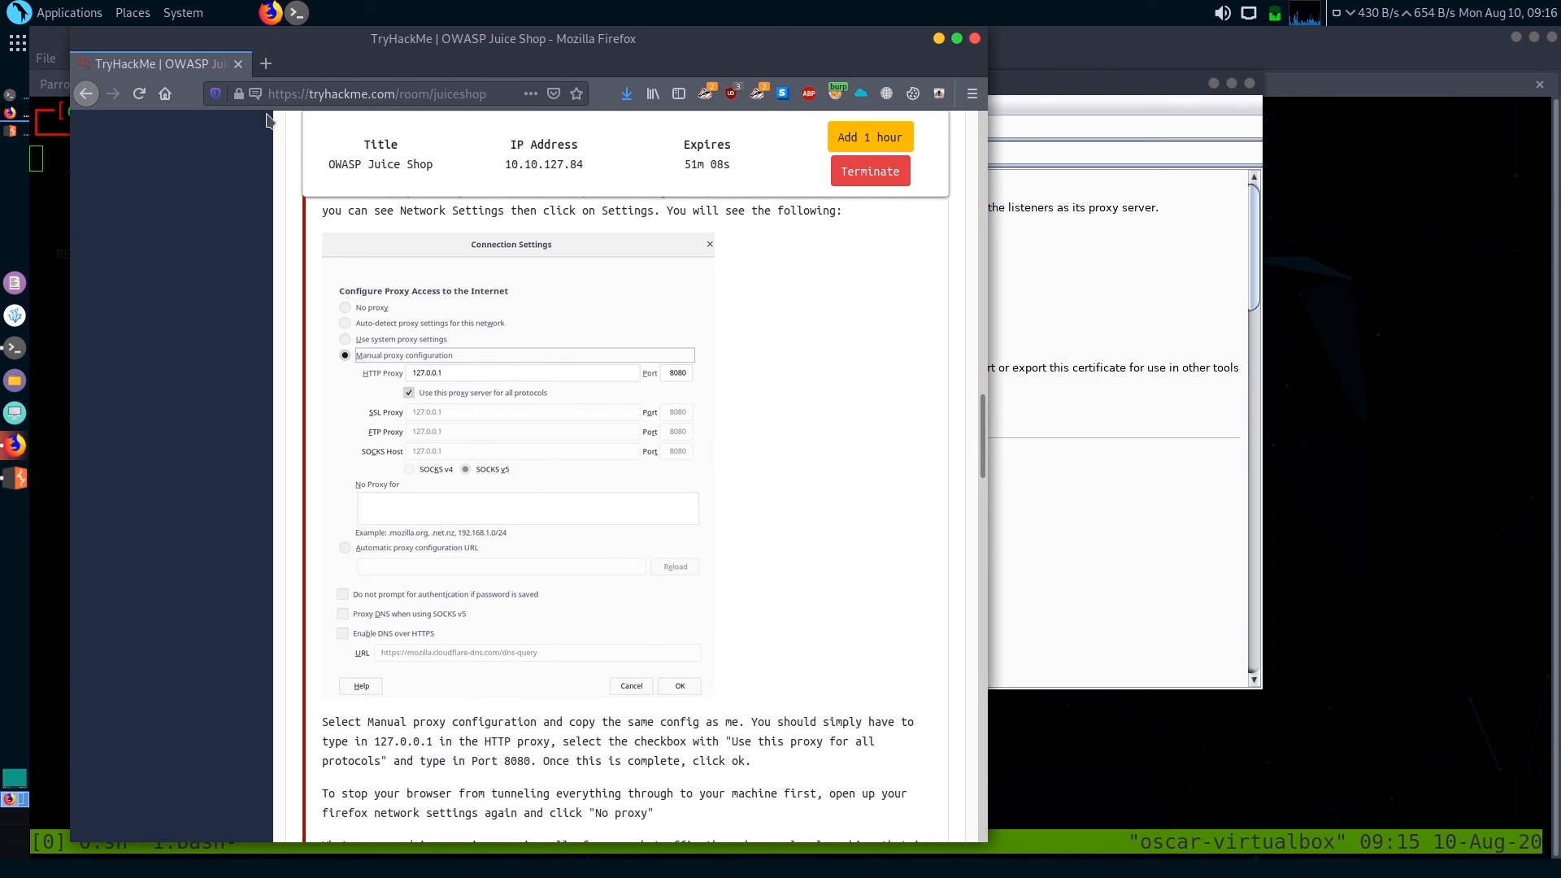
# With interception on in Burp Suite, reload the OWASP Juice Shop room page and examine the /room/juiceshop path in the captured request
pyautogui.click(1015, 194)
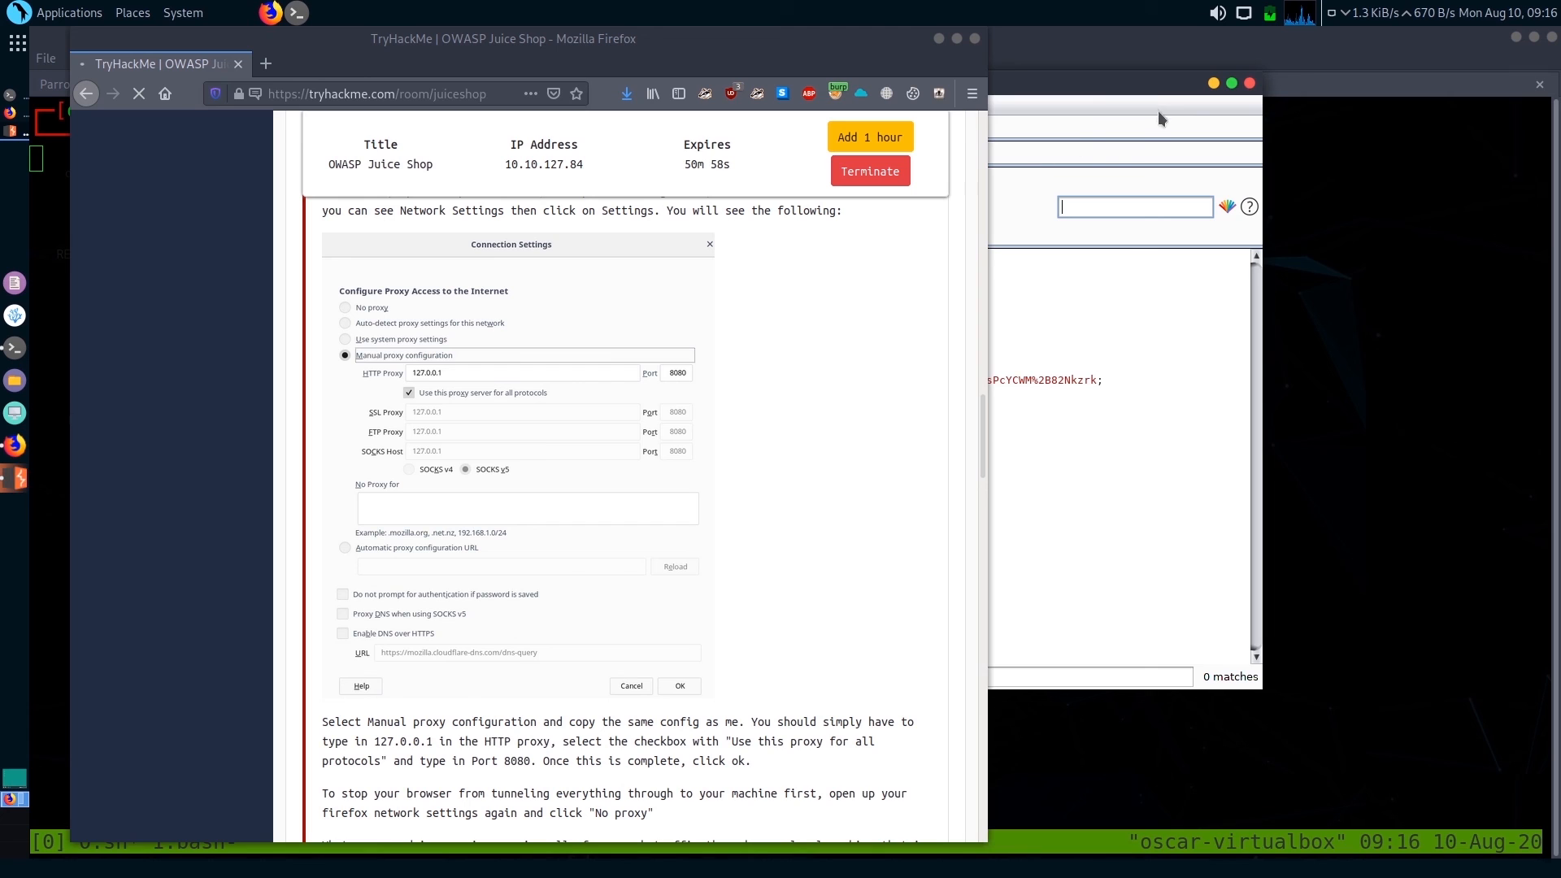
pyautogui.click(17, 480)
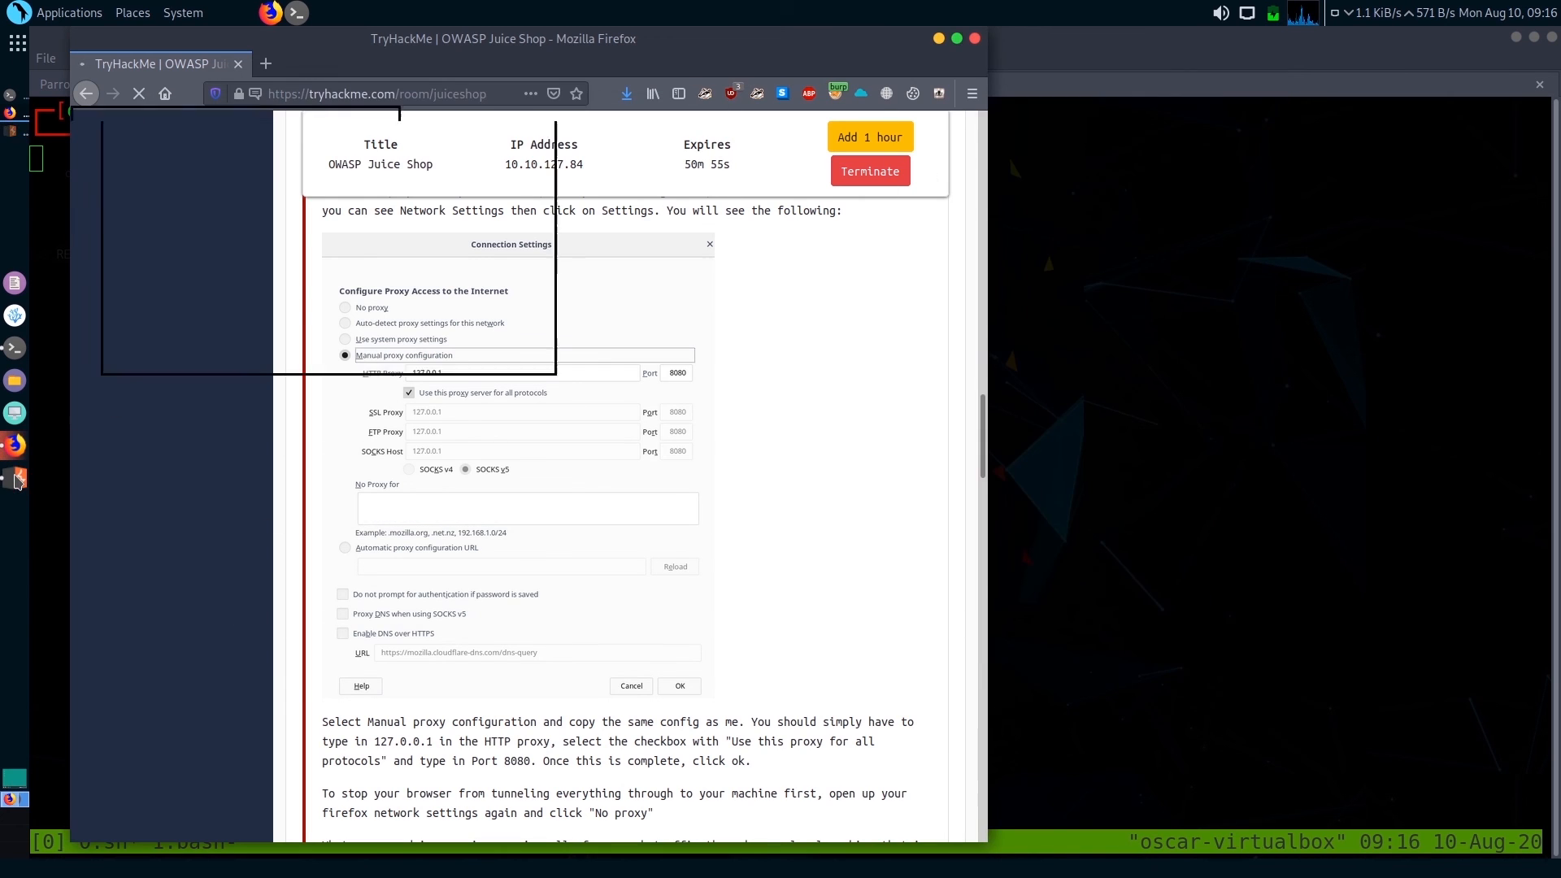
pyautogui.moveTo(362, 257); pyautogui.dragTo(264, 257)
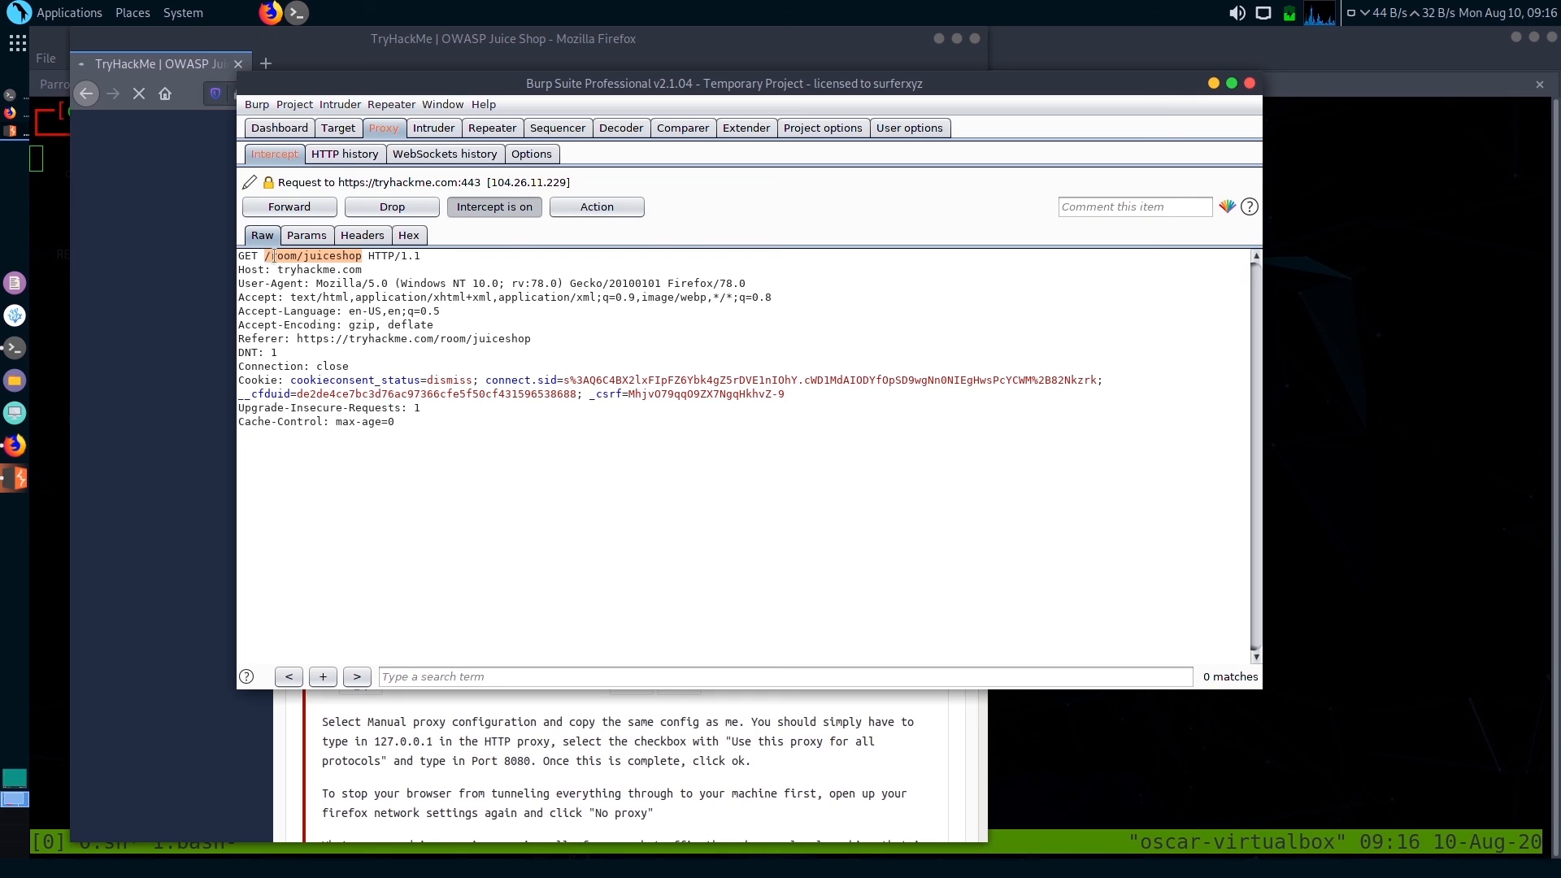
pyautogui.moveTo(374, 257); pyautogui.dragTo(305, 257)
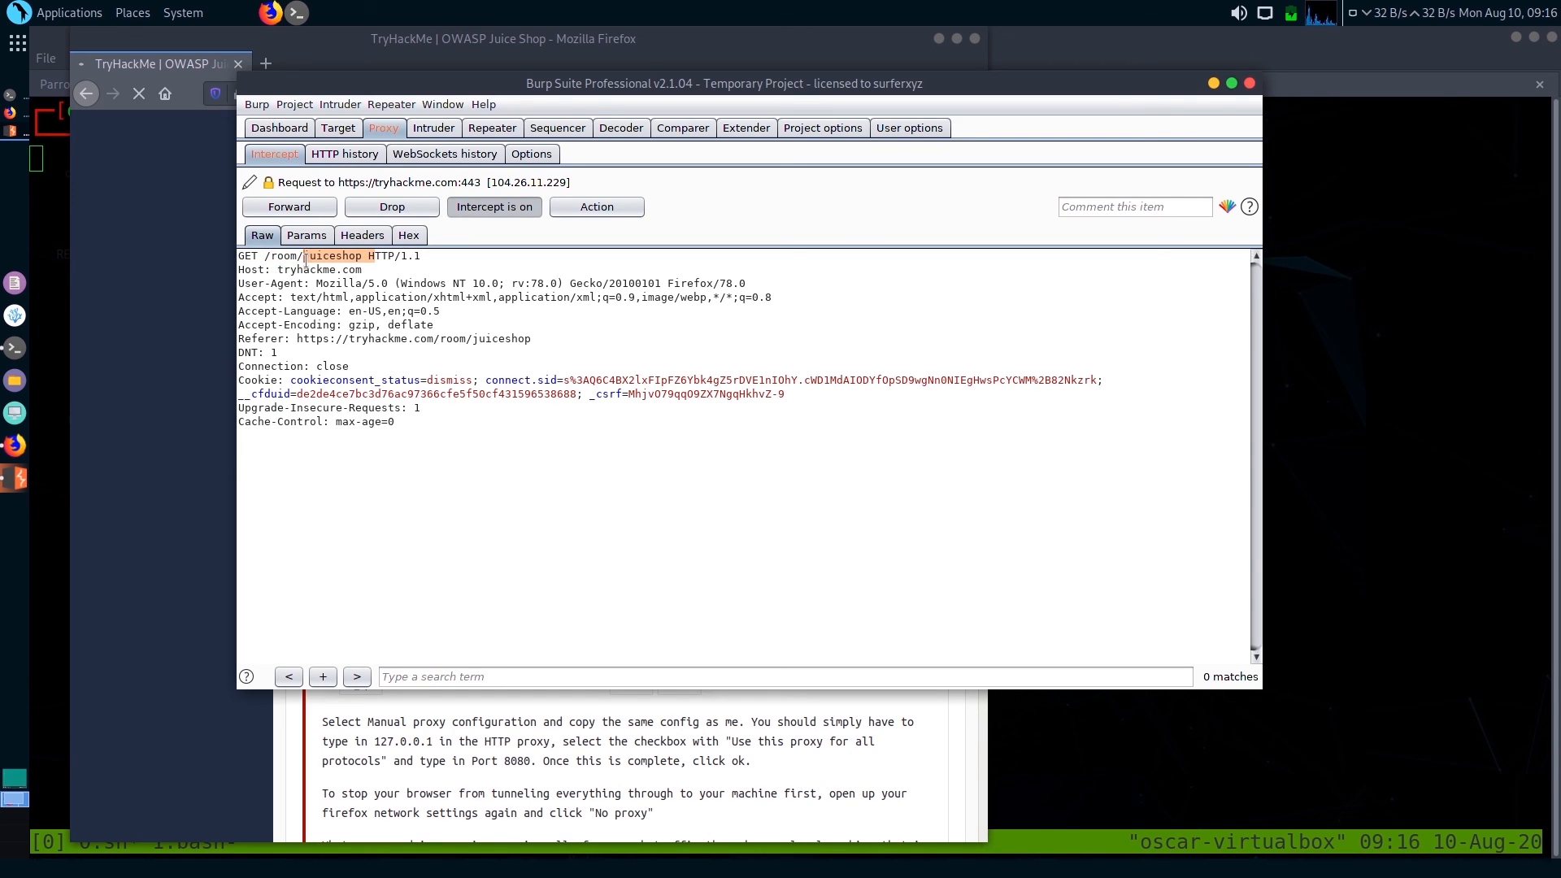